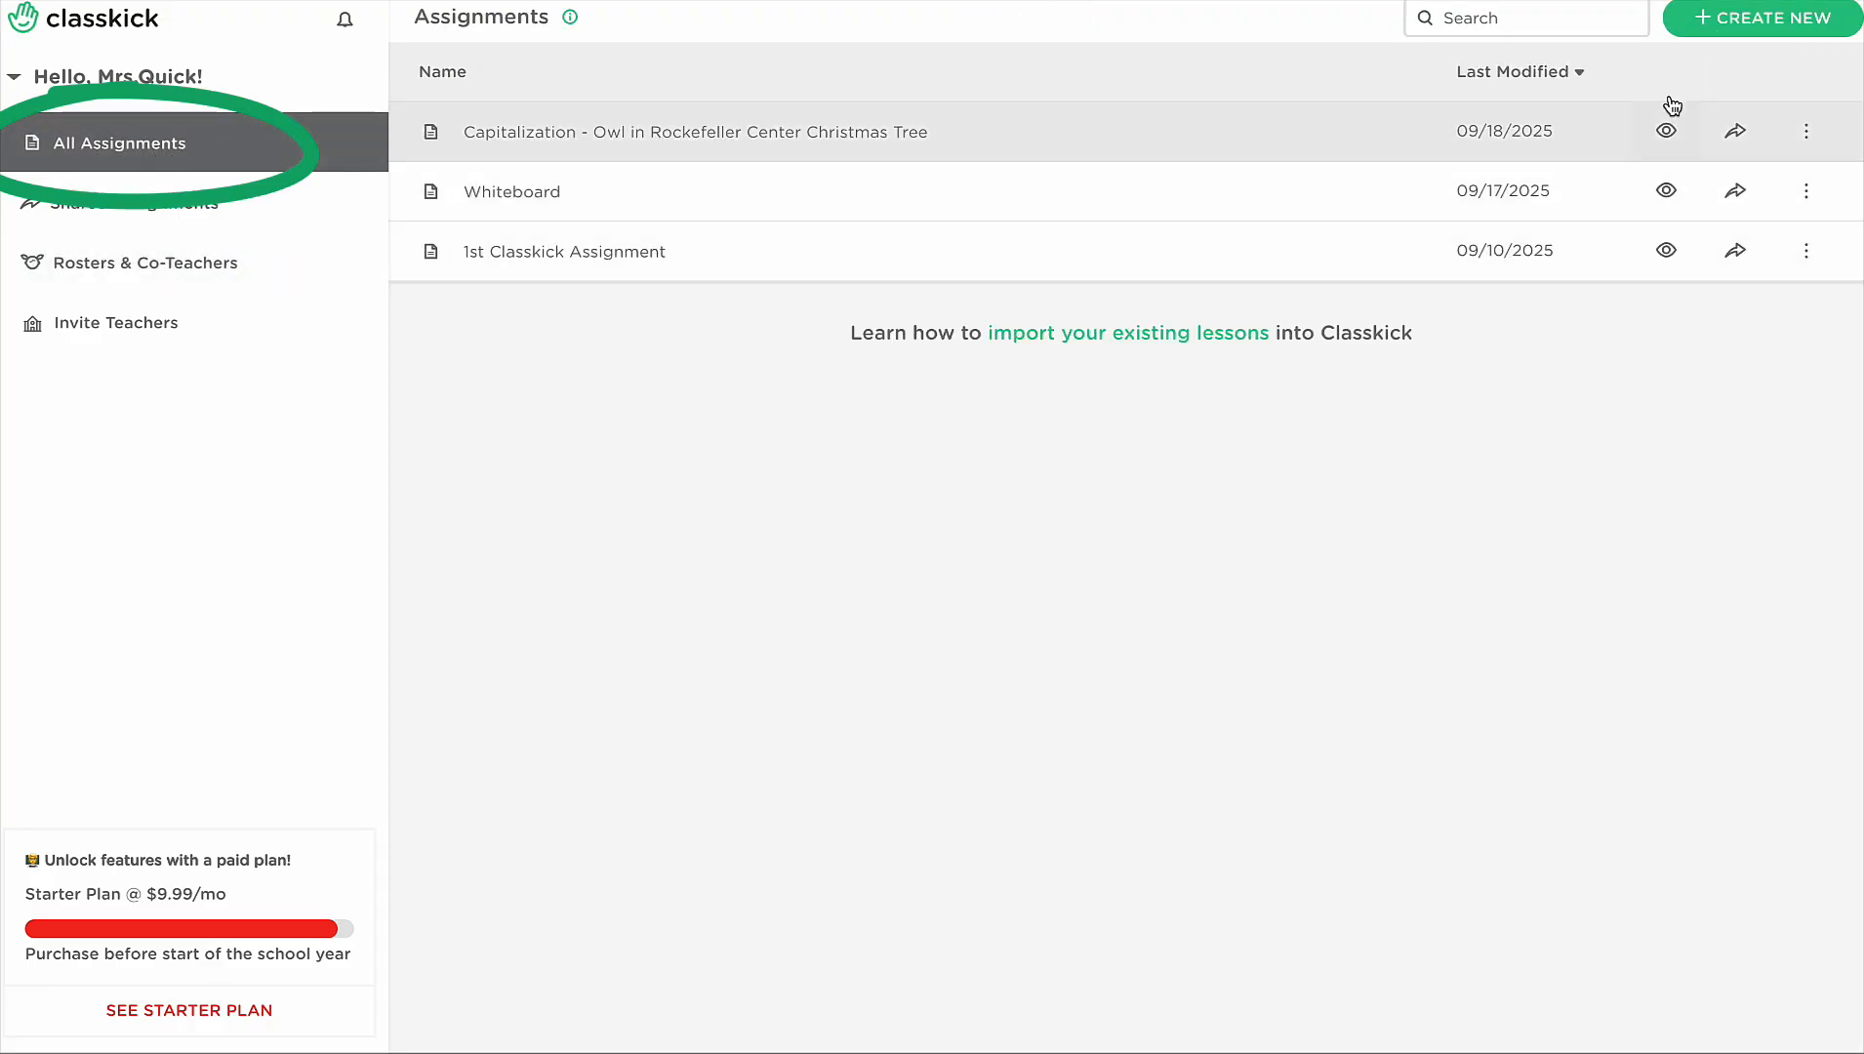
Create a new blank assignment and delete slides 2 and 3, leaving a single slide.
click(1757, 35)
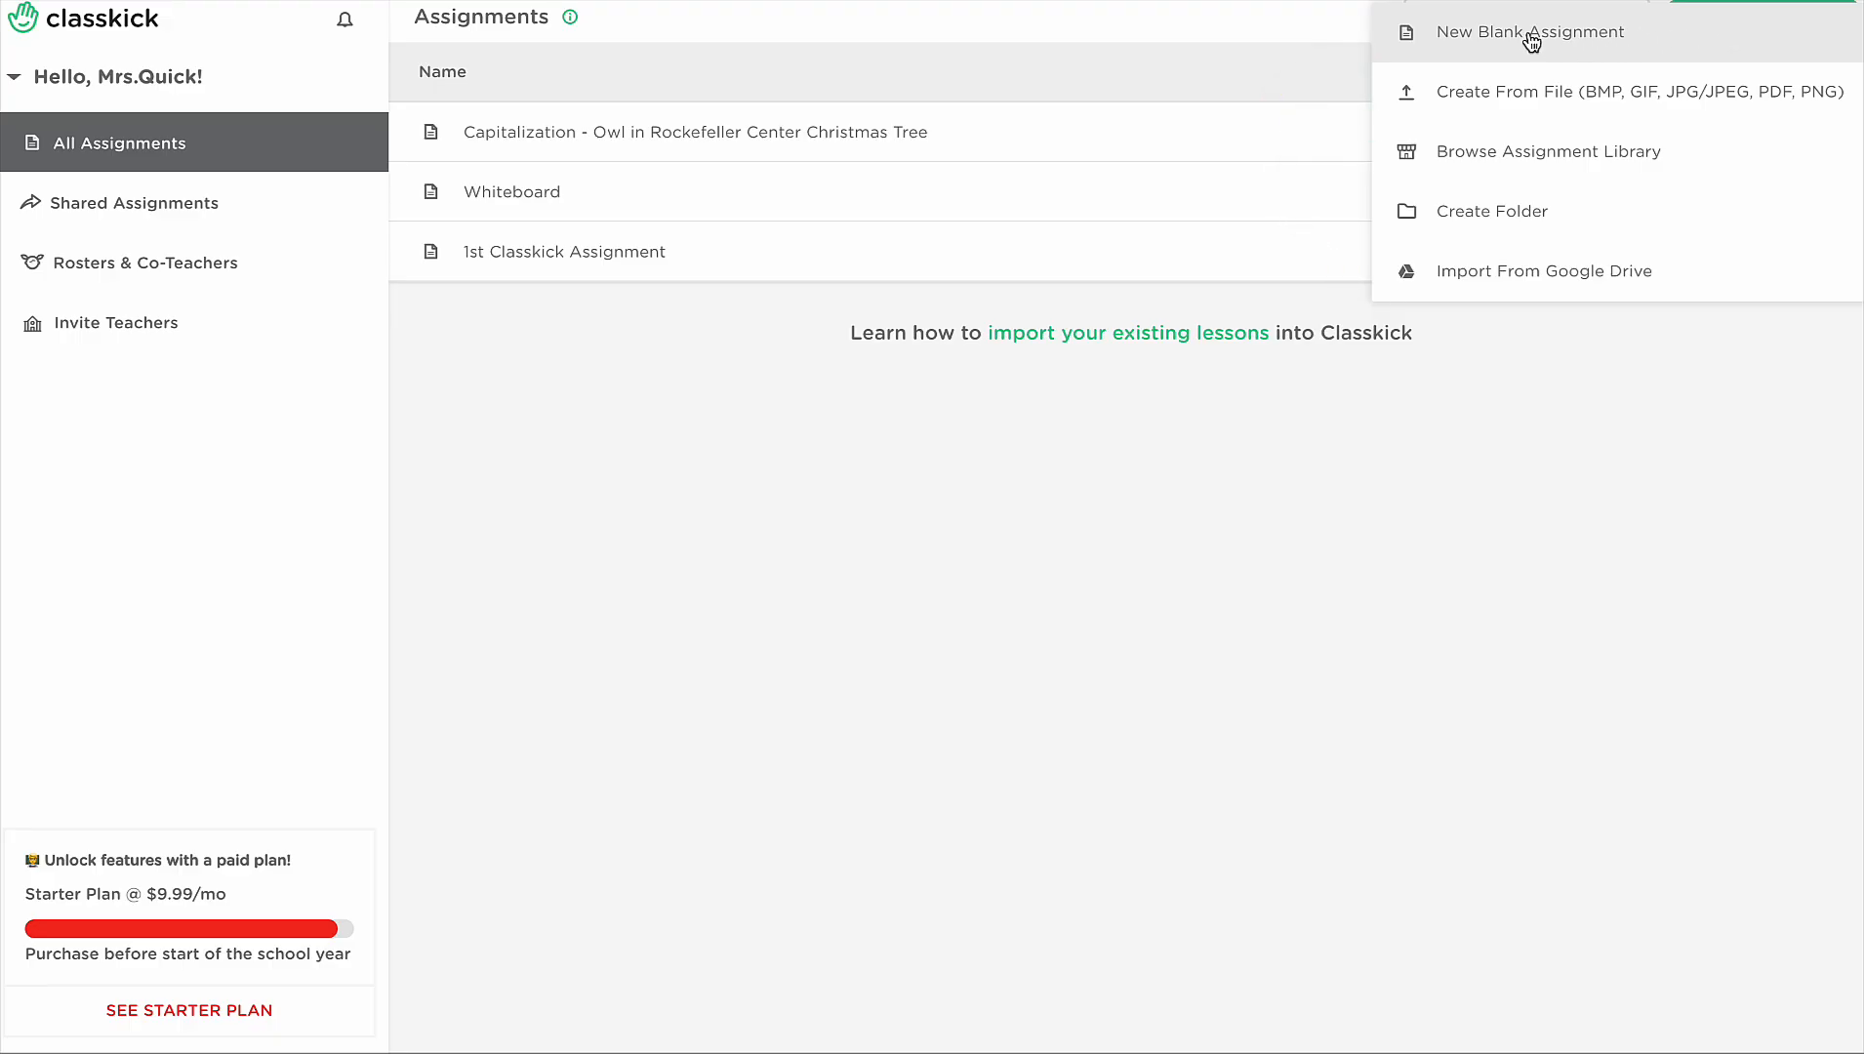
click(1541, 39)
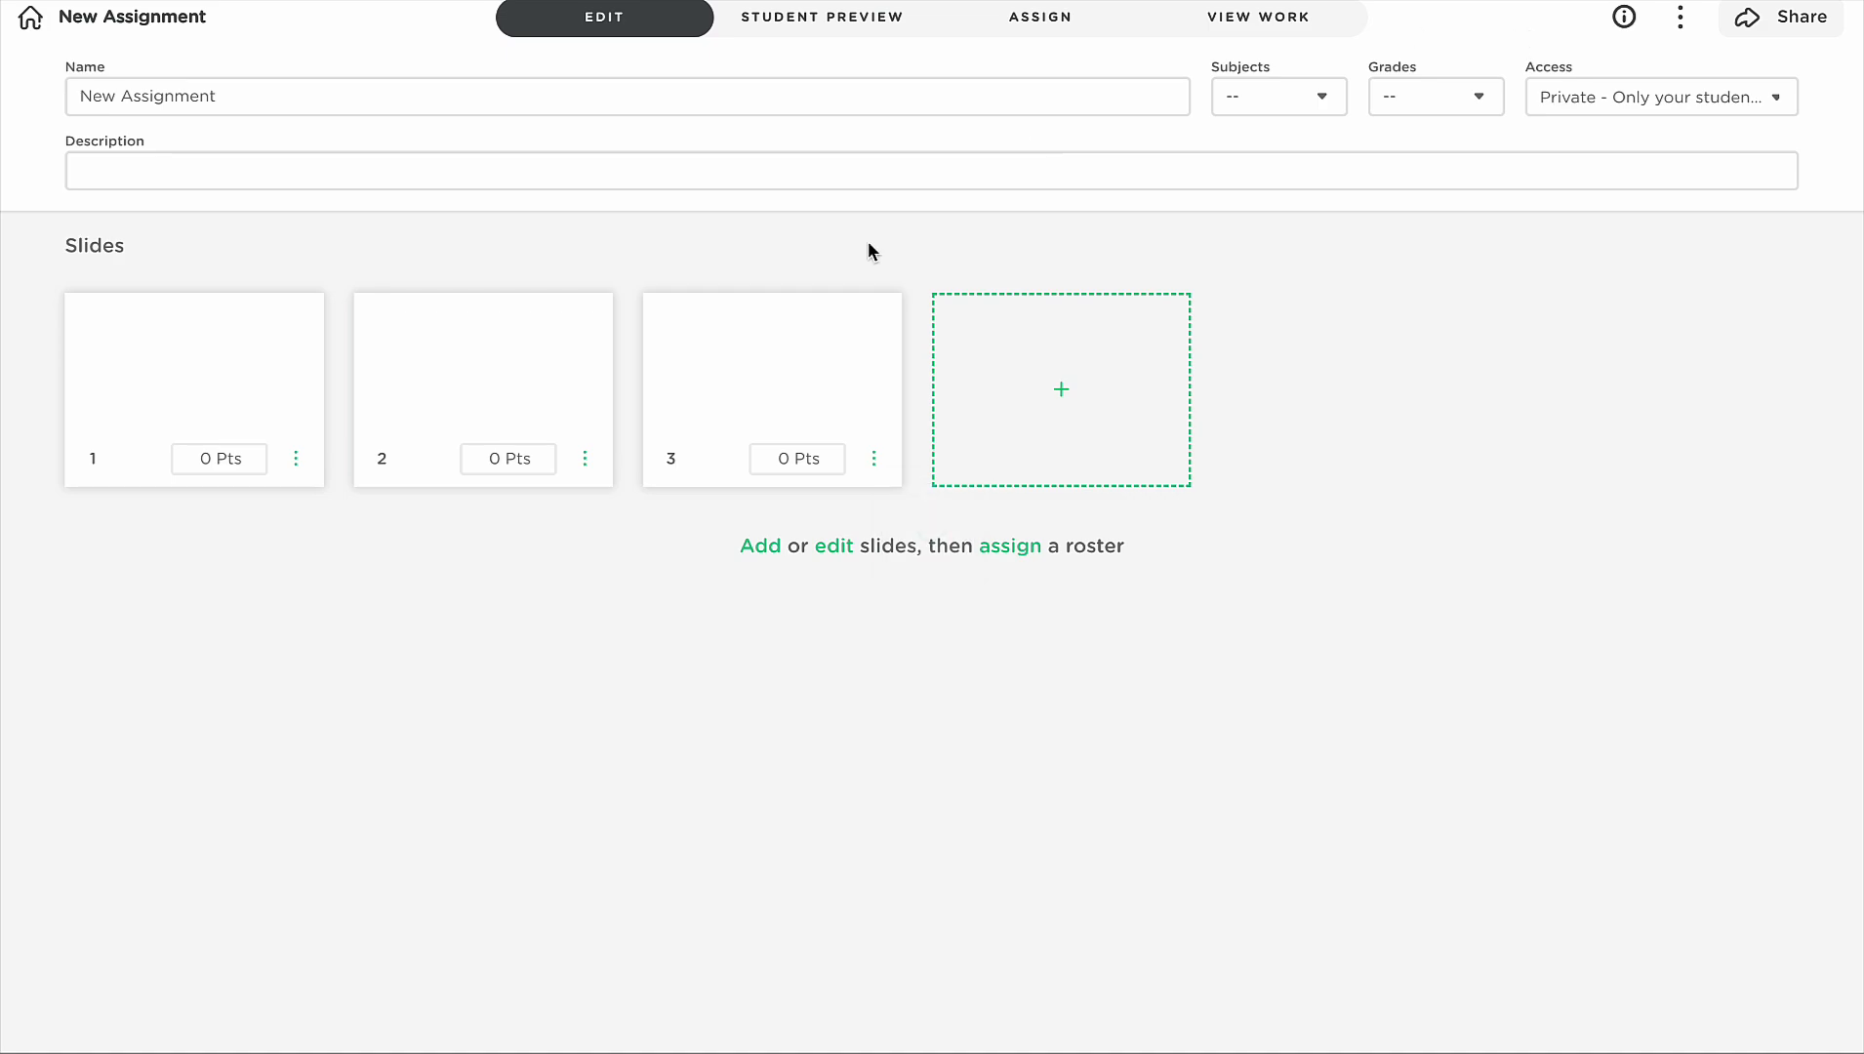
click(585, 458)
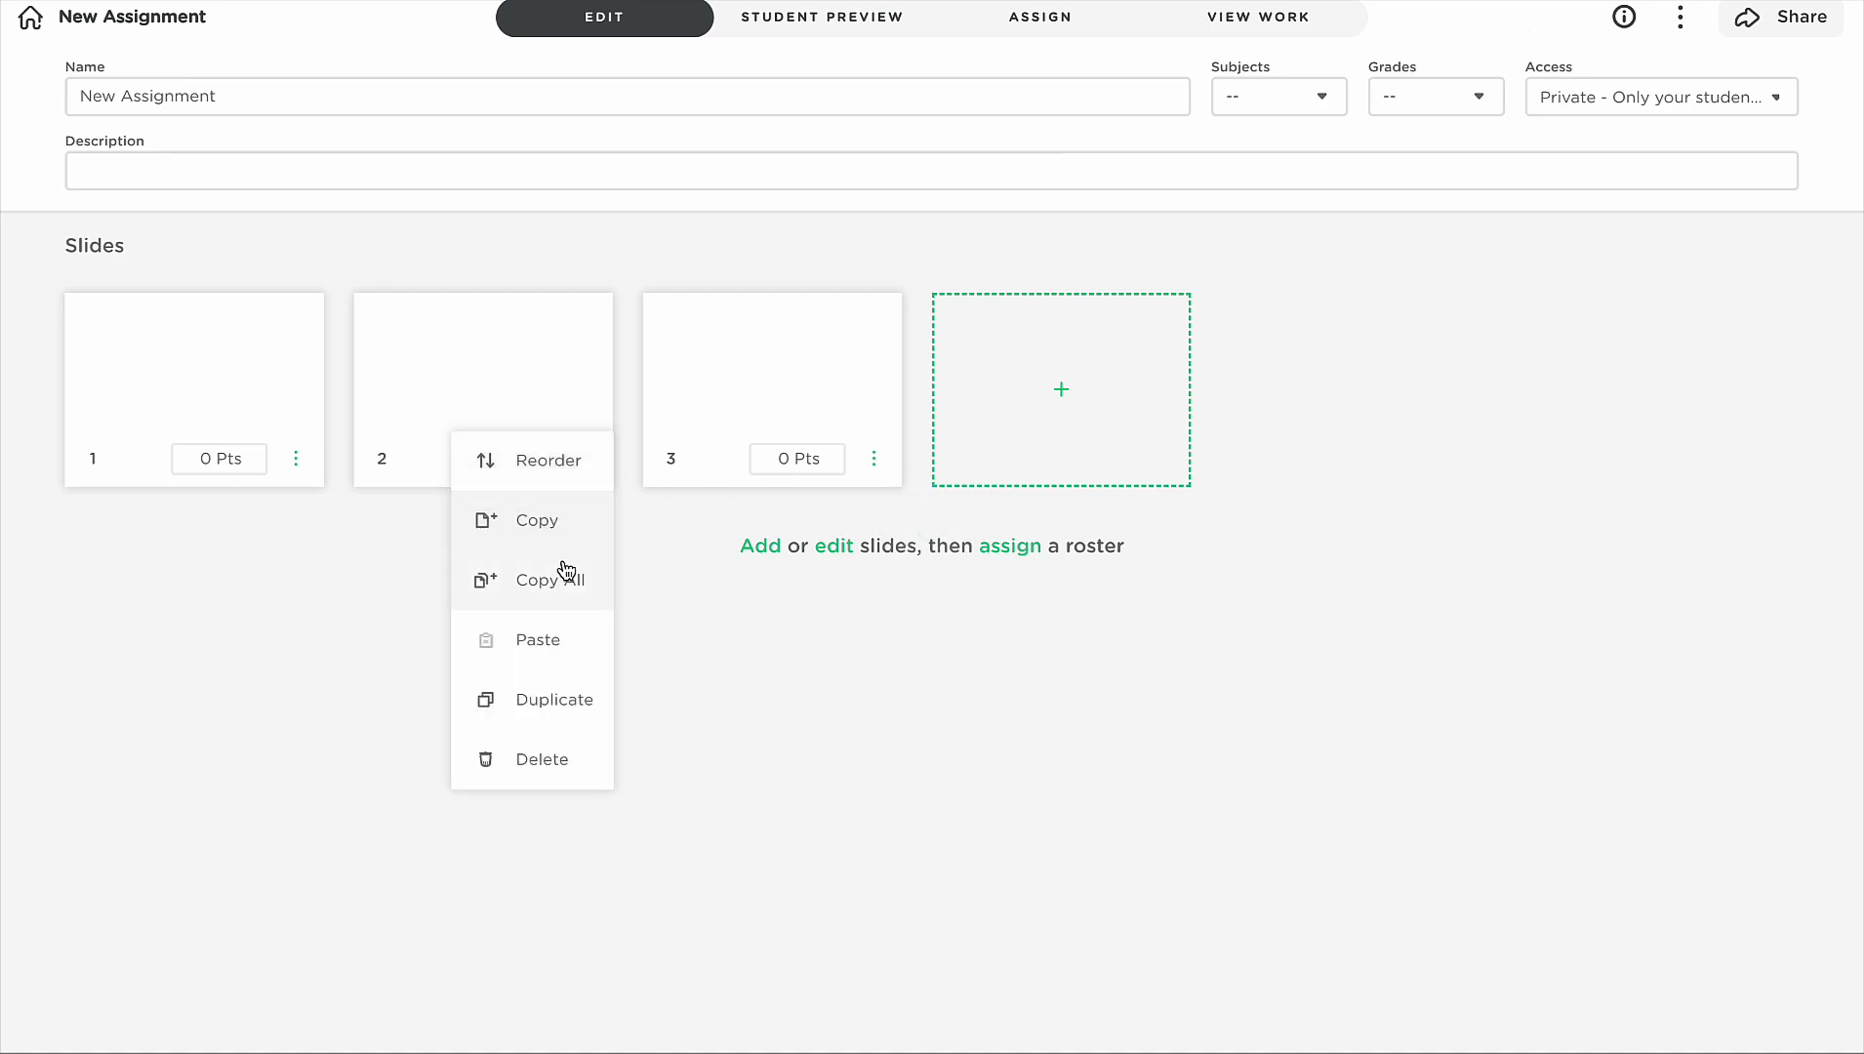
click(562, 768)
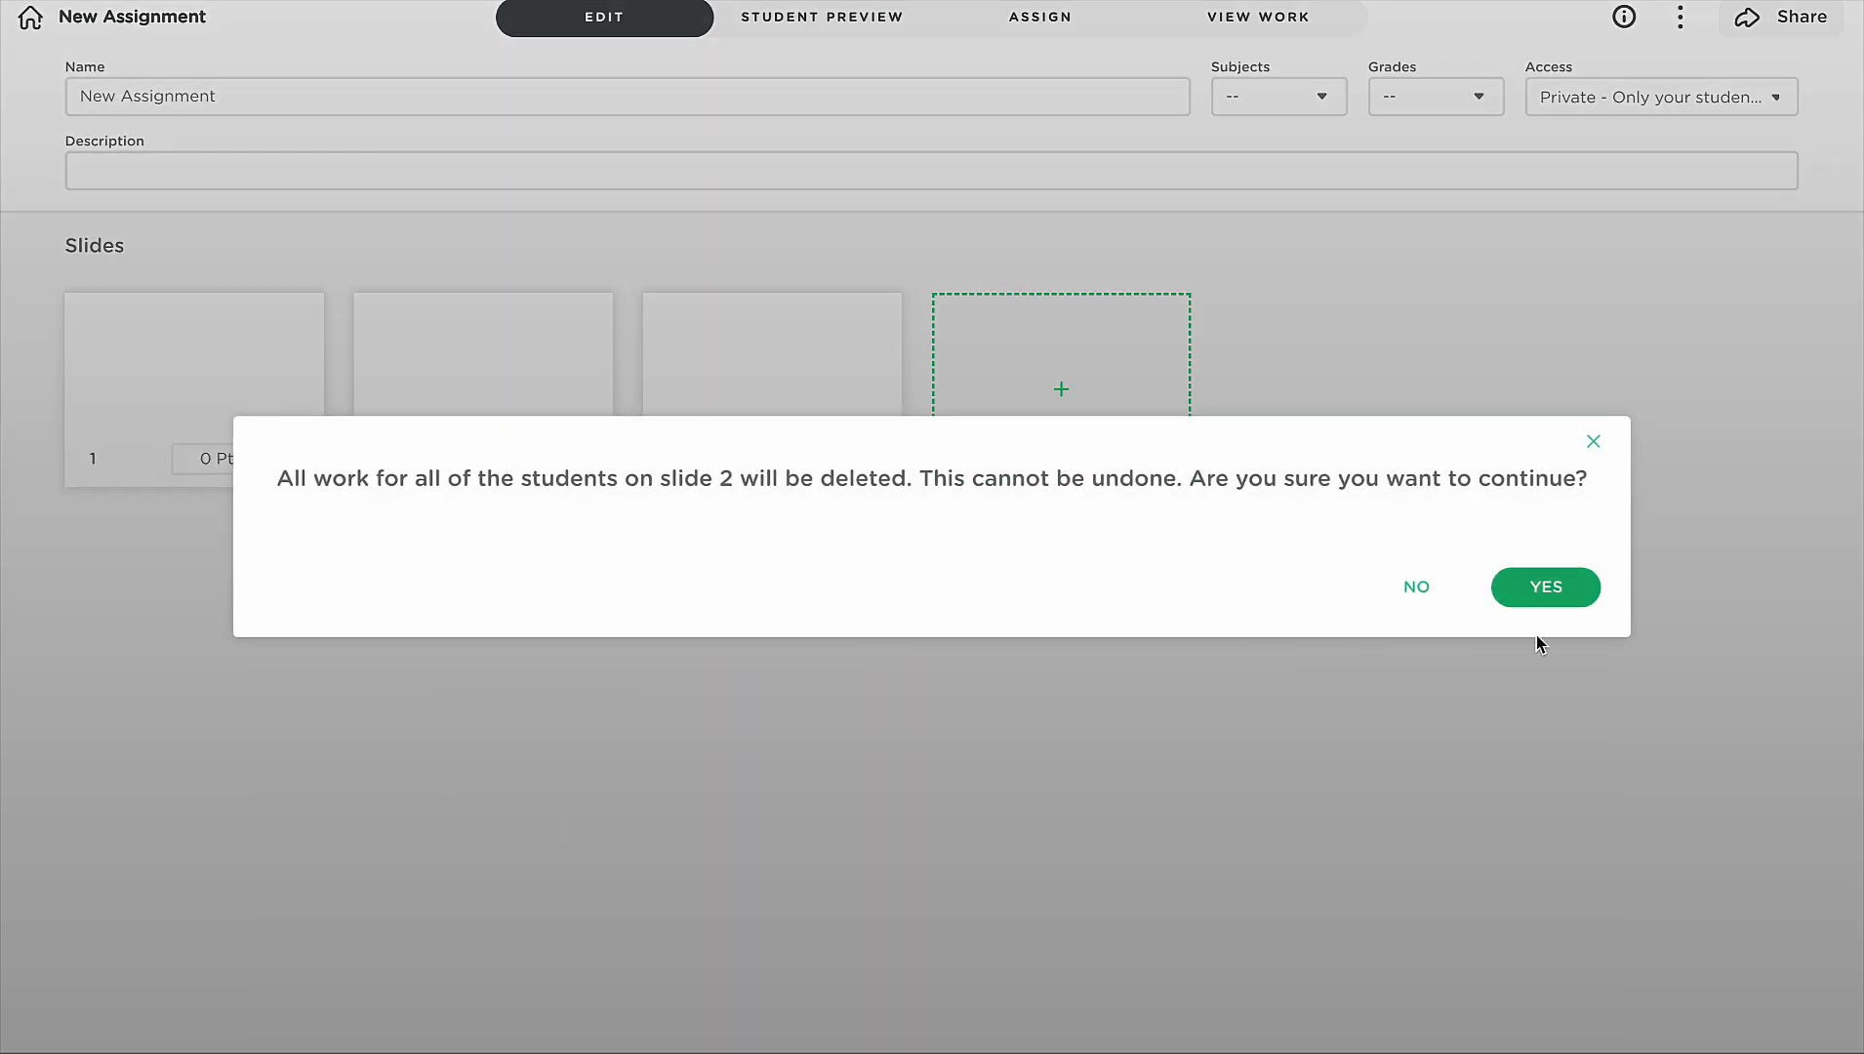
click(1571, 604)
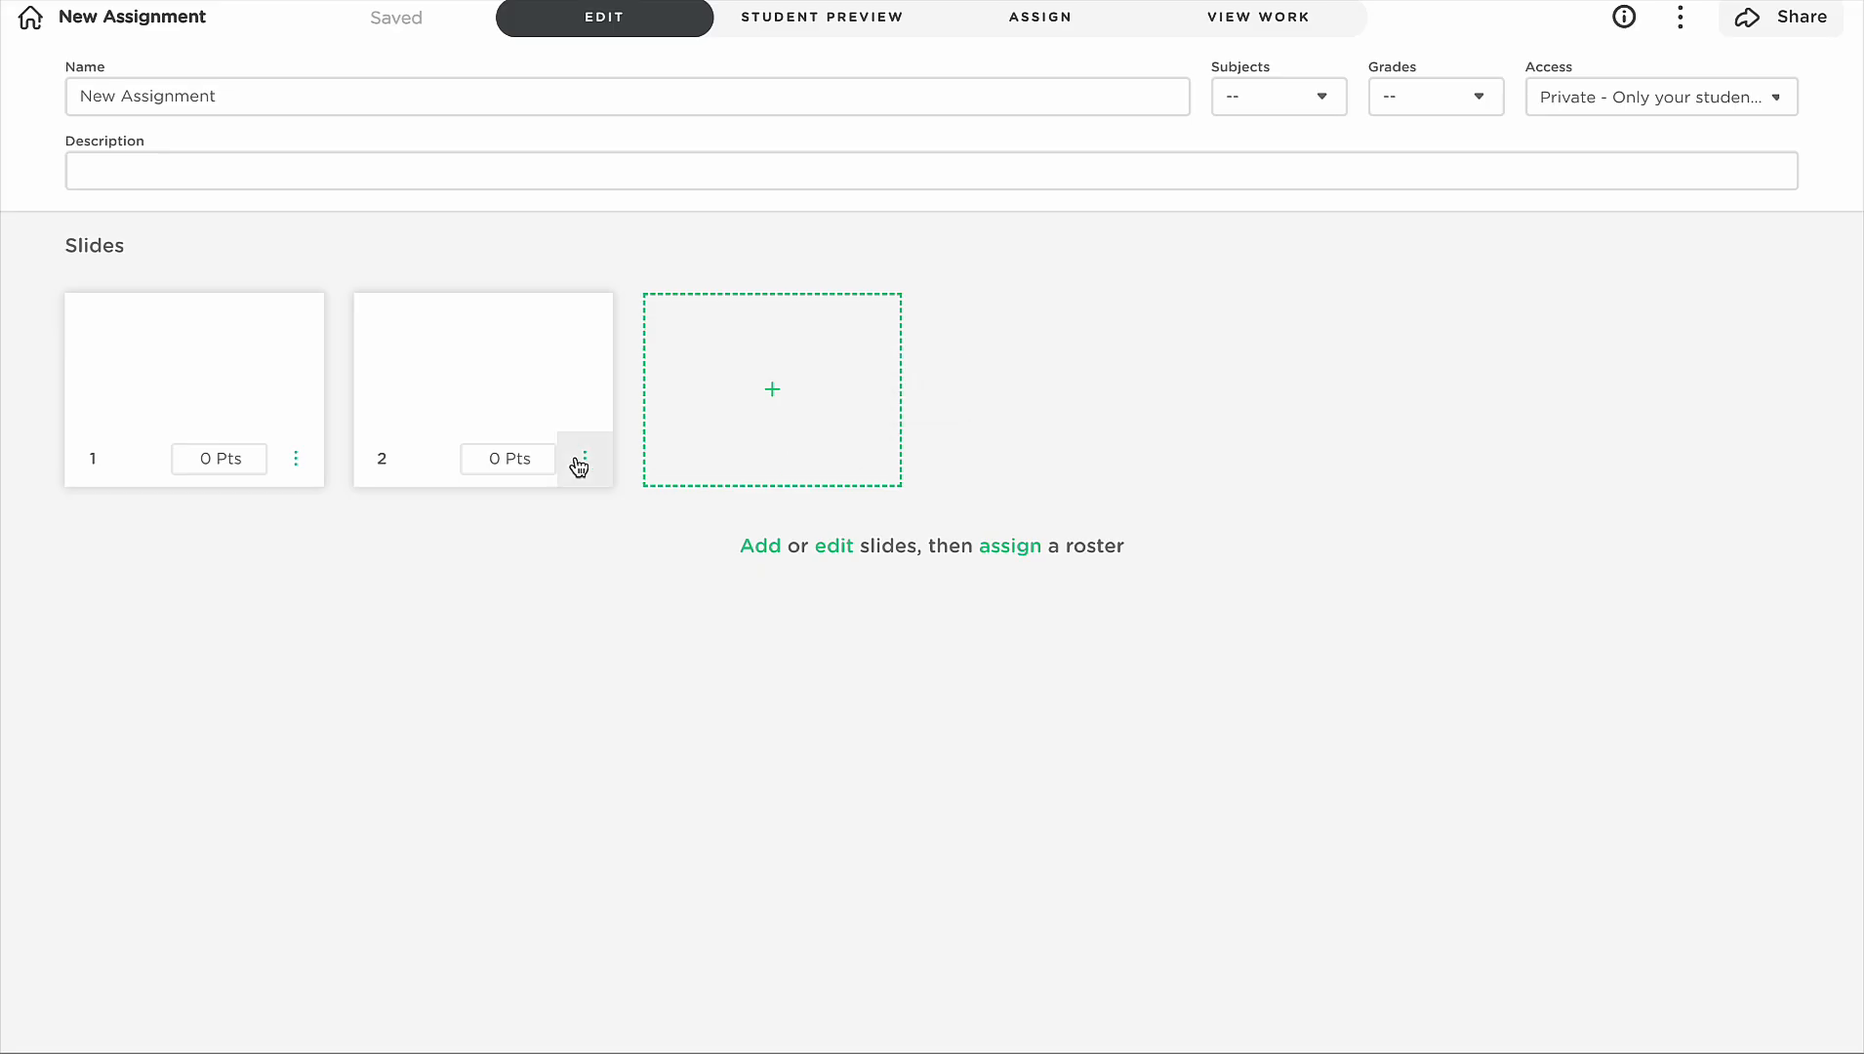
click(582, 463)
click(544, 758)
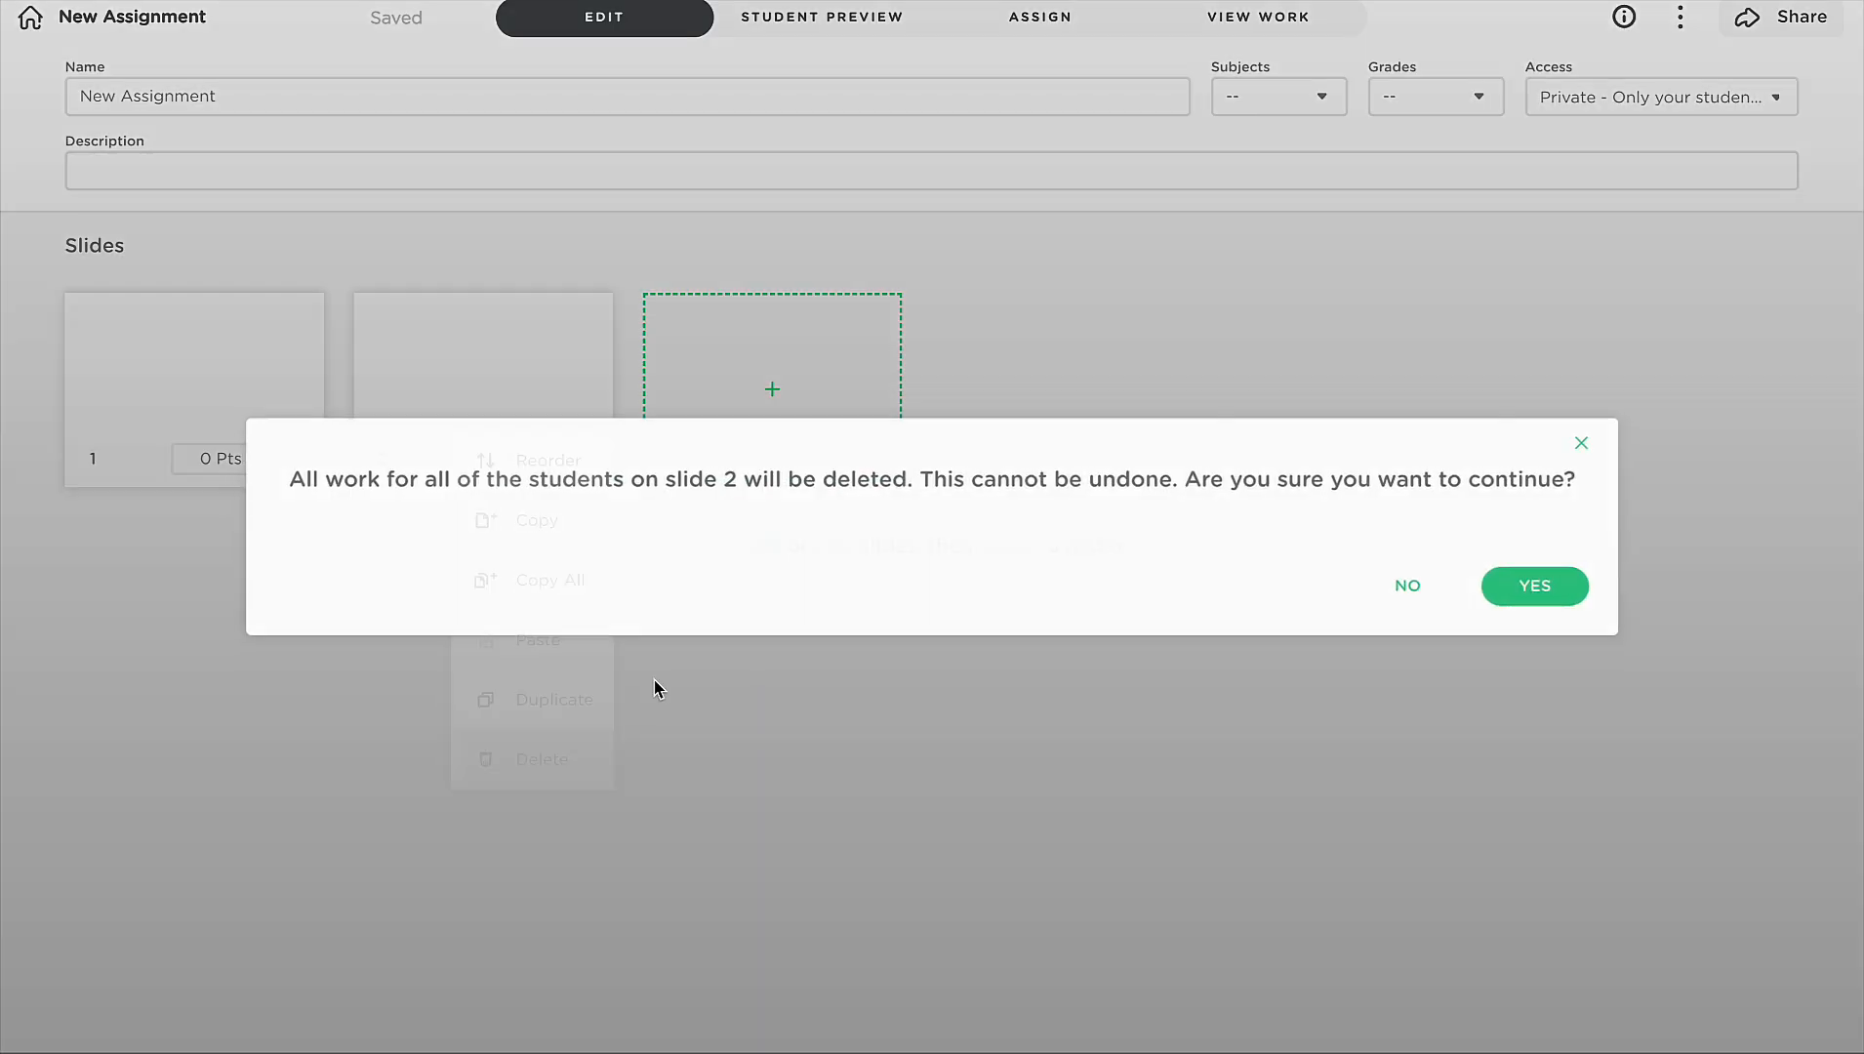
click(1558, 588)
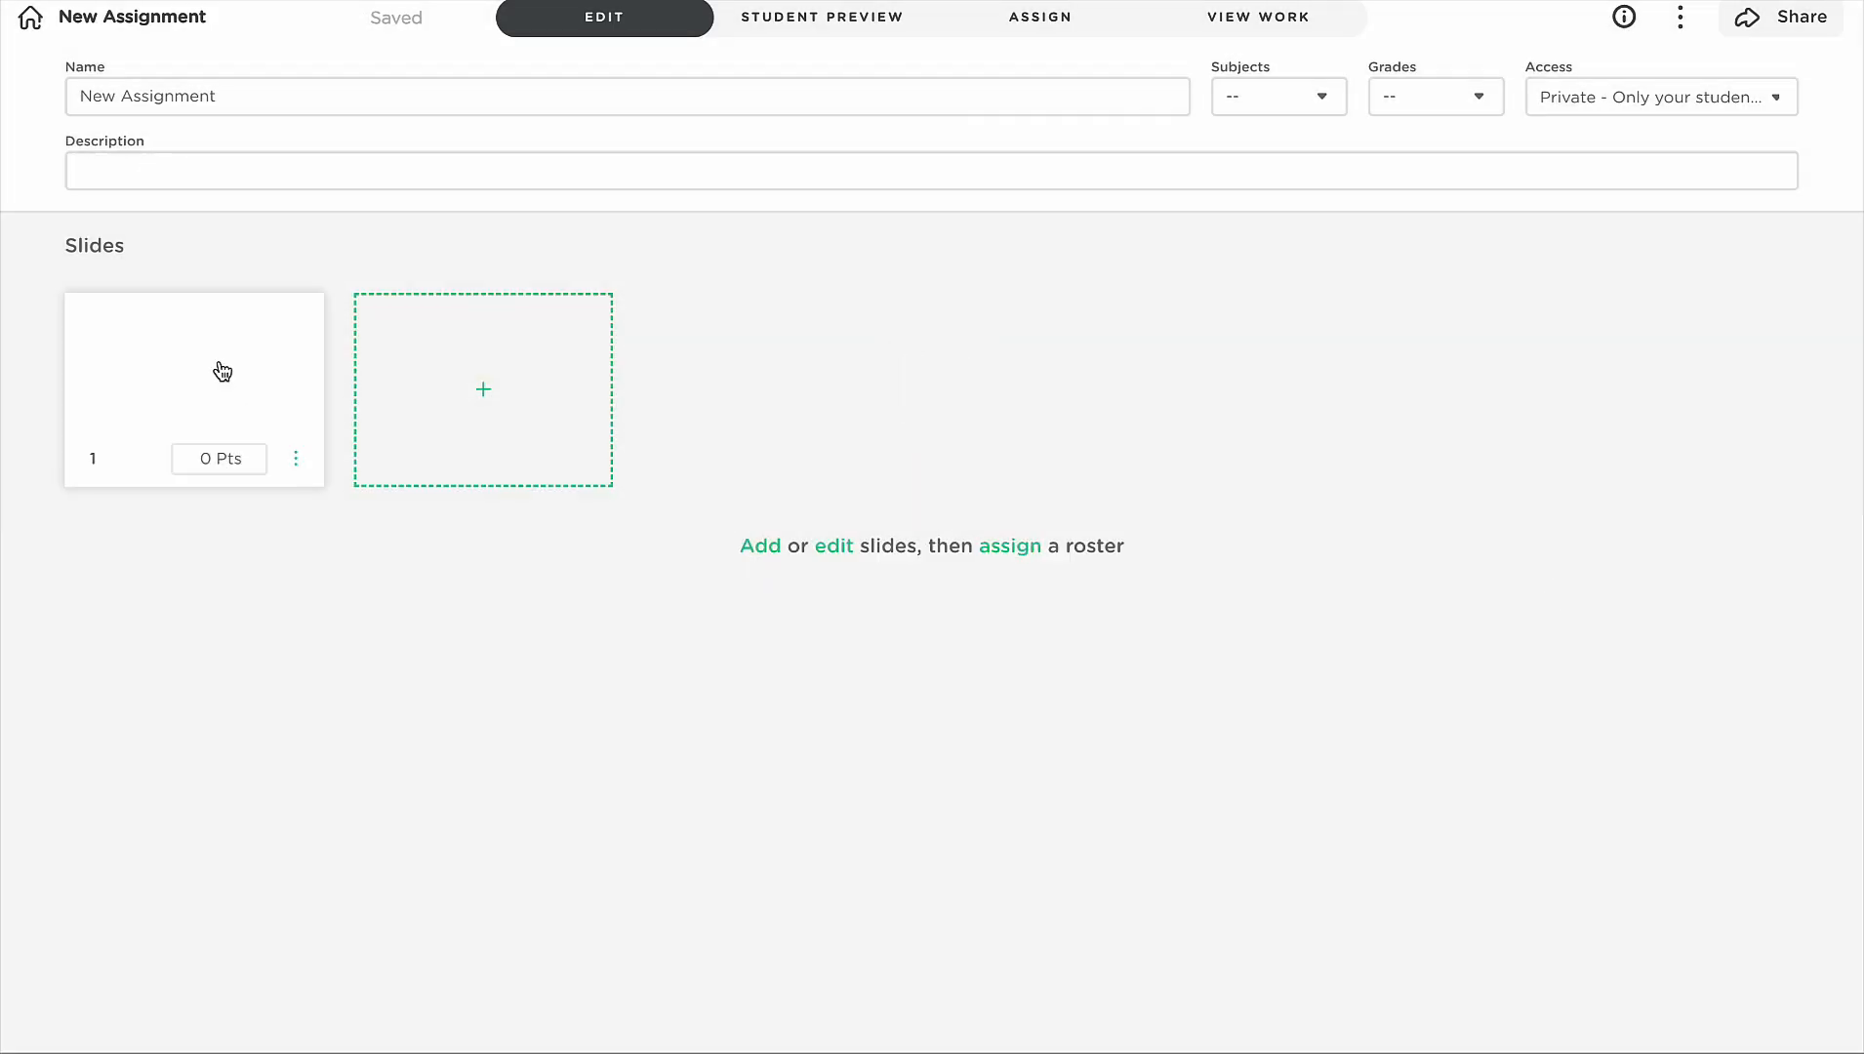
Open slide 1 for editing and add a text box reading "Whiteboard Space" near the slide's upper-left corner.
click(223, 371)
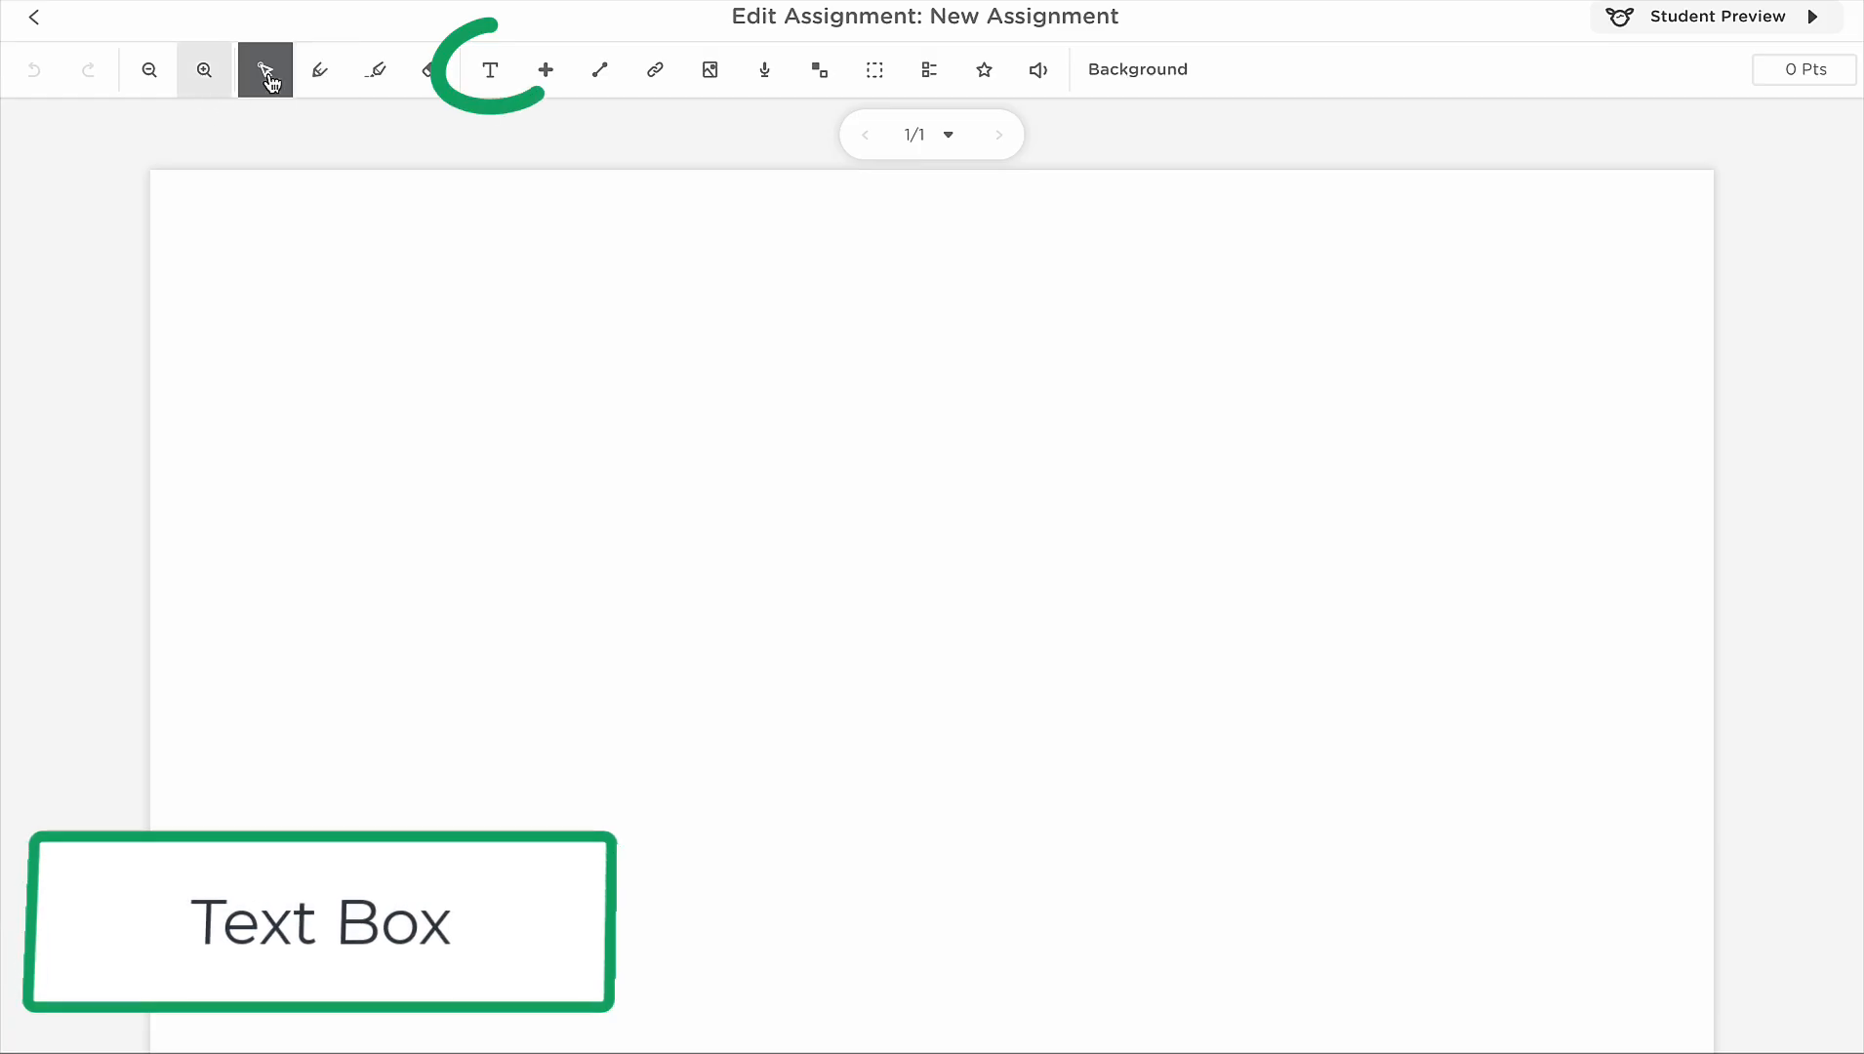
click(492, 78)
click(276, 280)
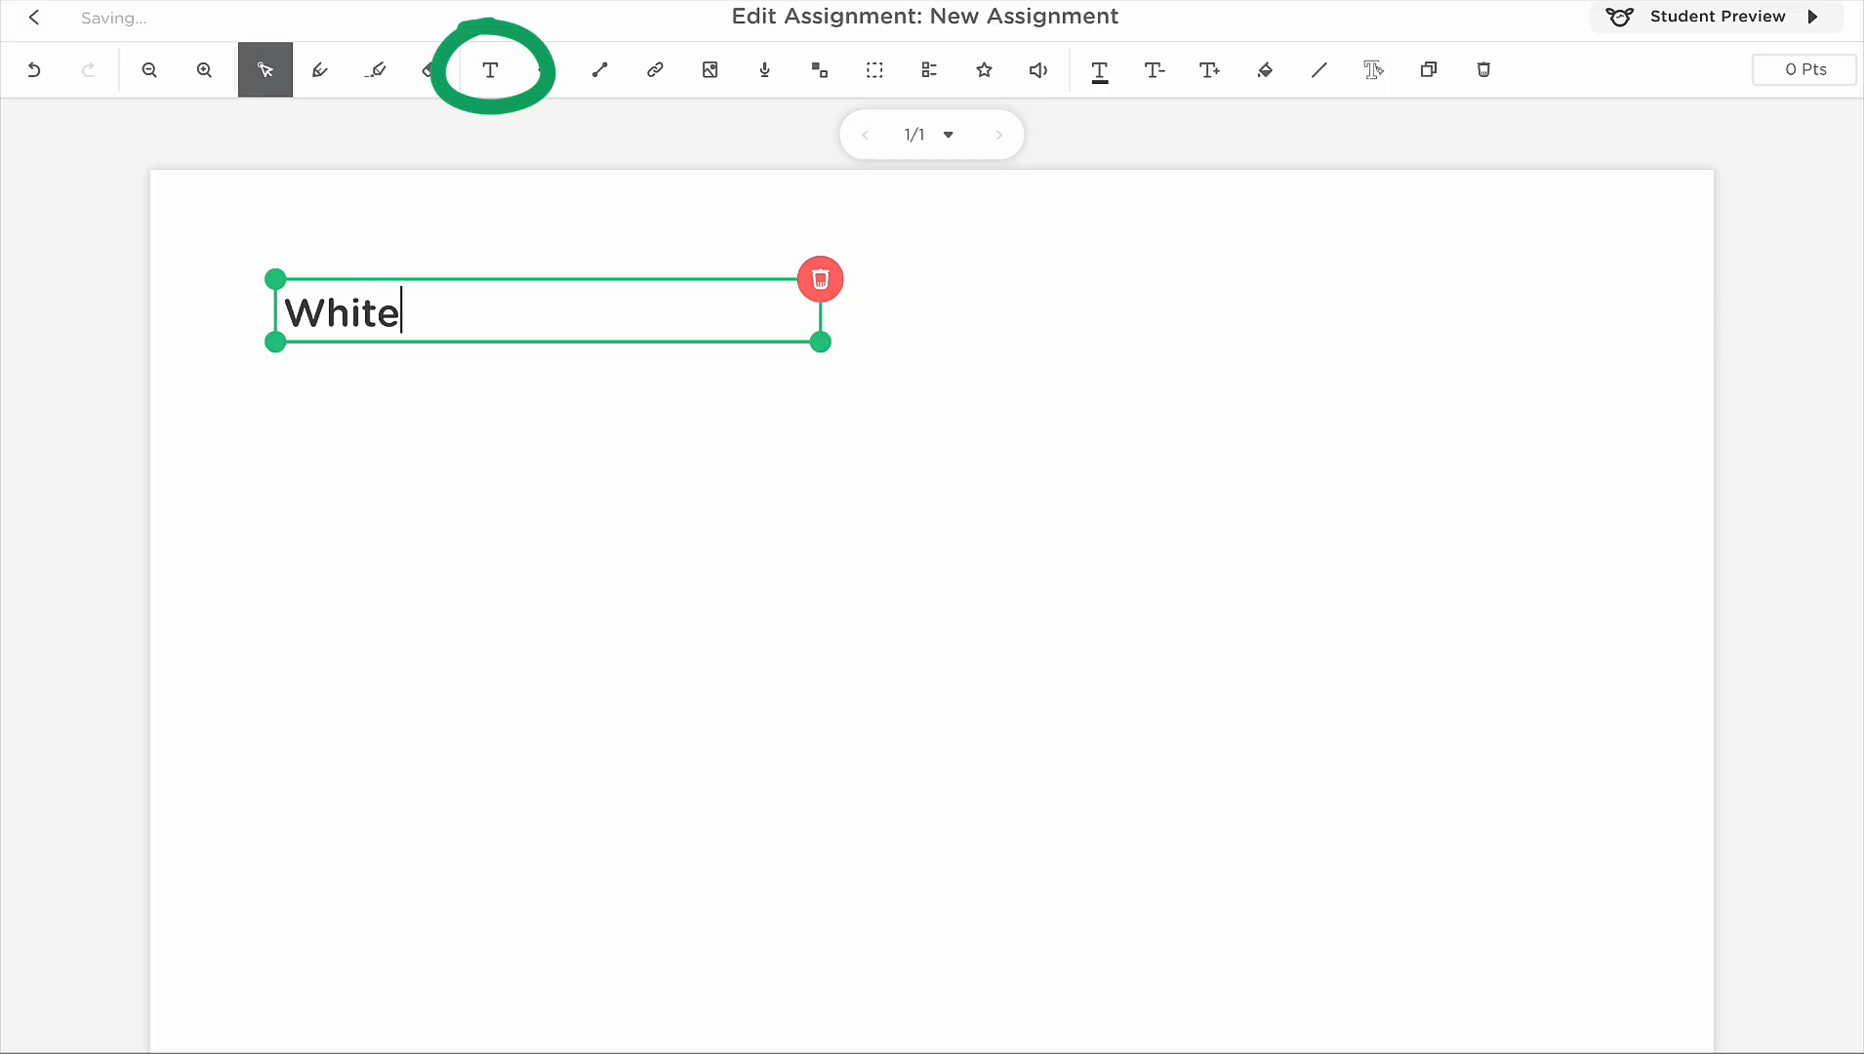
text(Whiteboard Space)
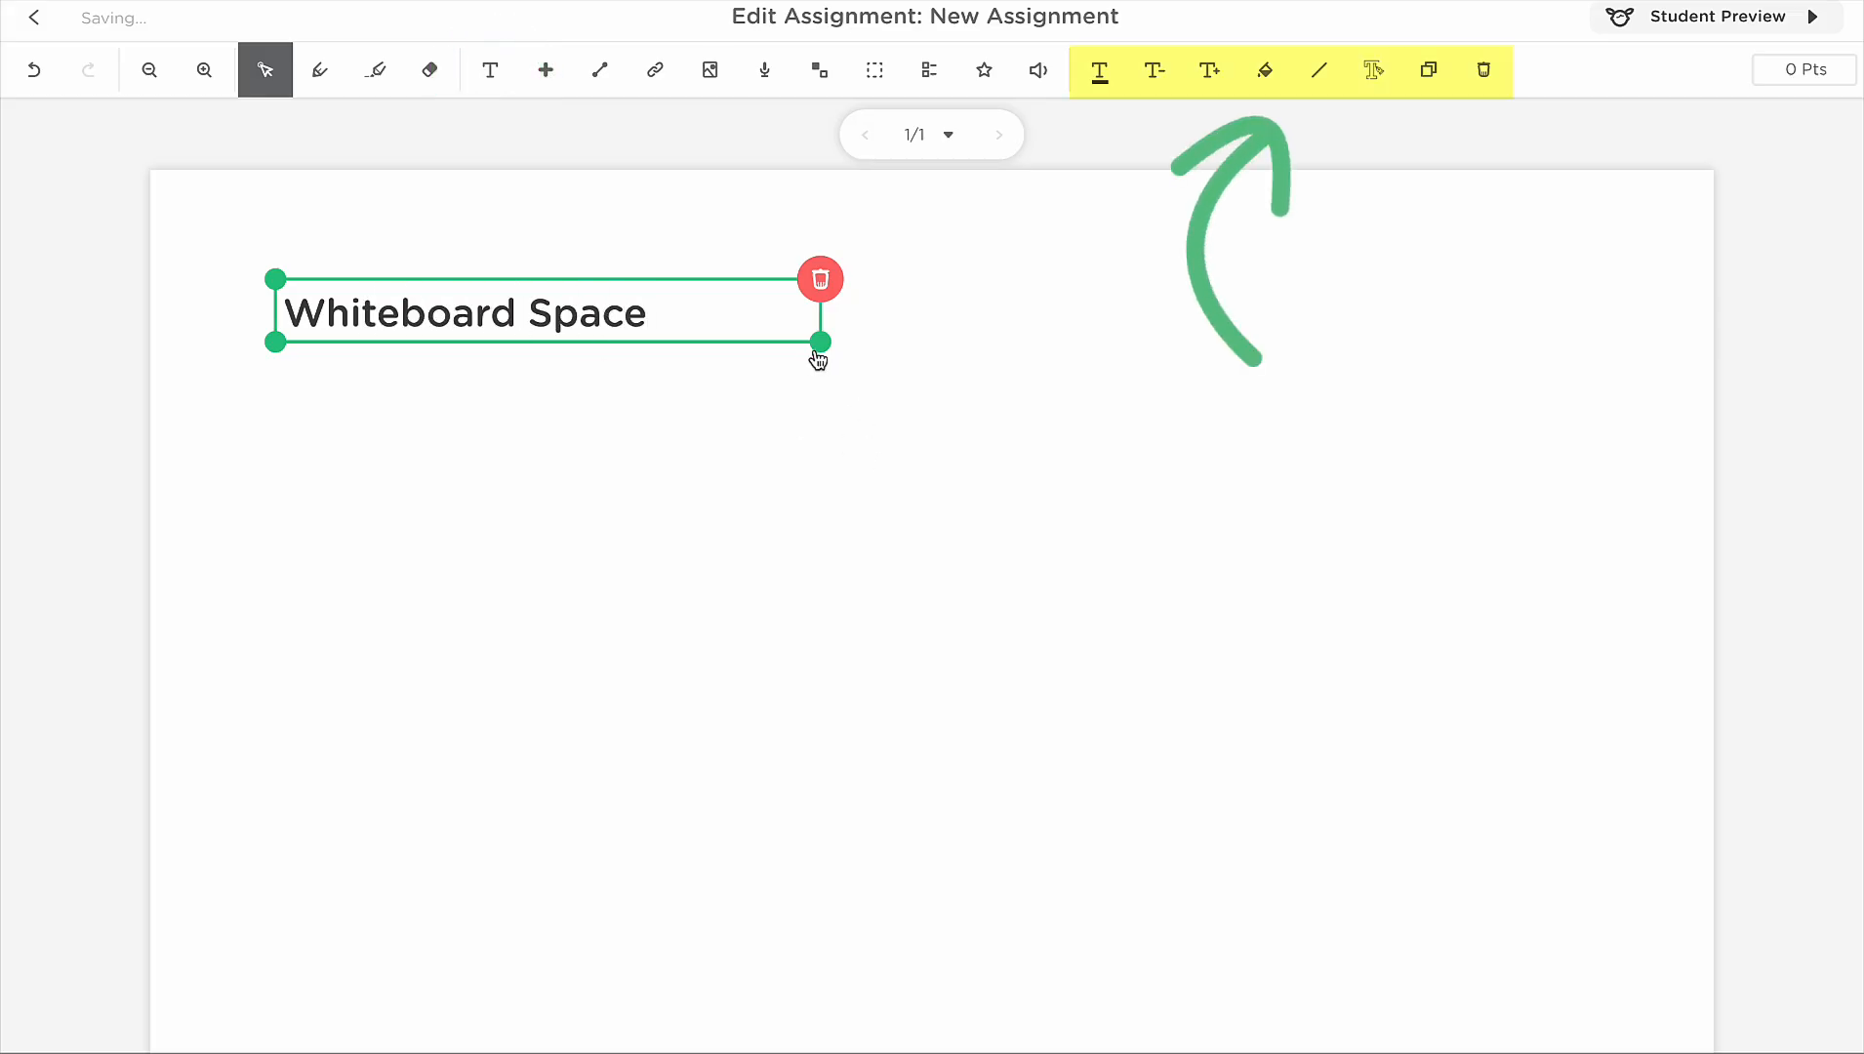
Widen the "Whiteboard Space" text box and move it closer to the slide's upper-left corner.
drag(819, 344, 912, 351)
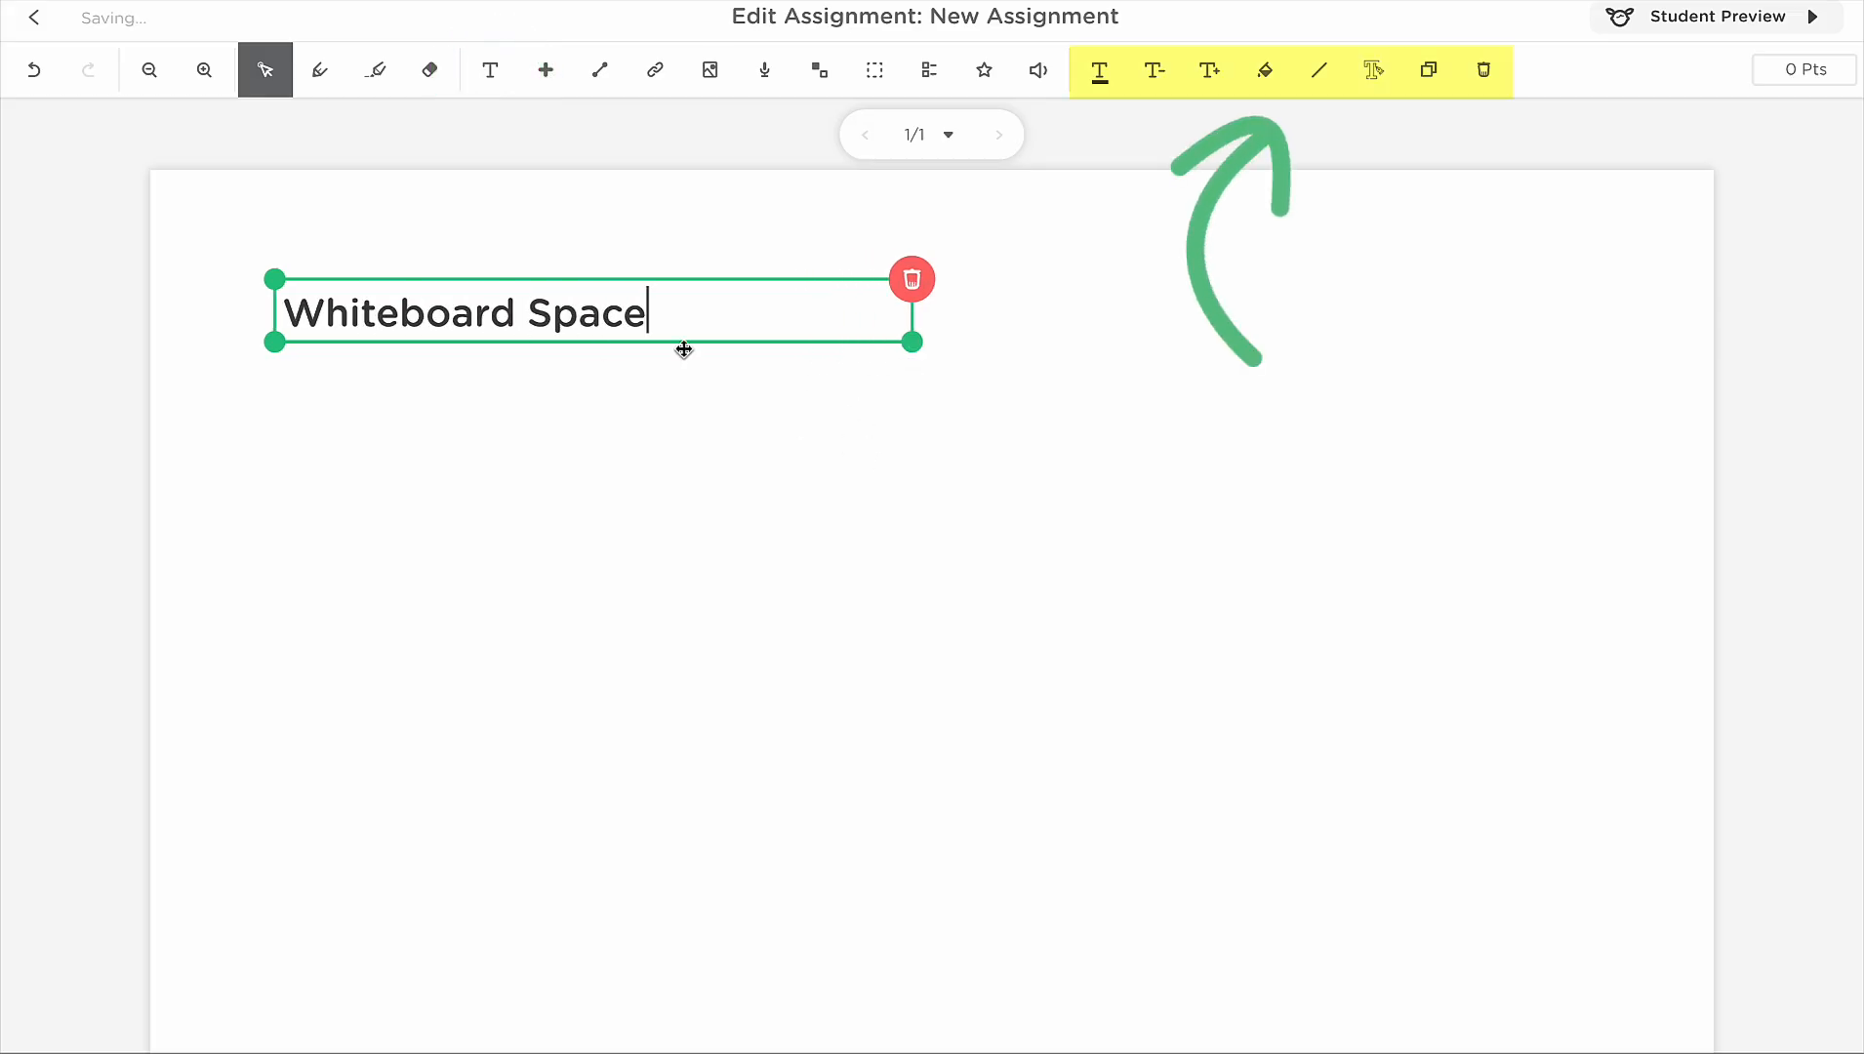
drag(528, 285, 437, 219)
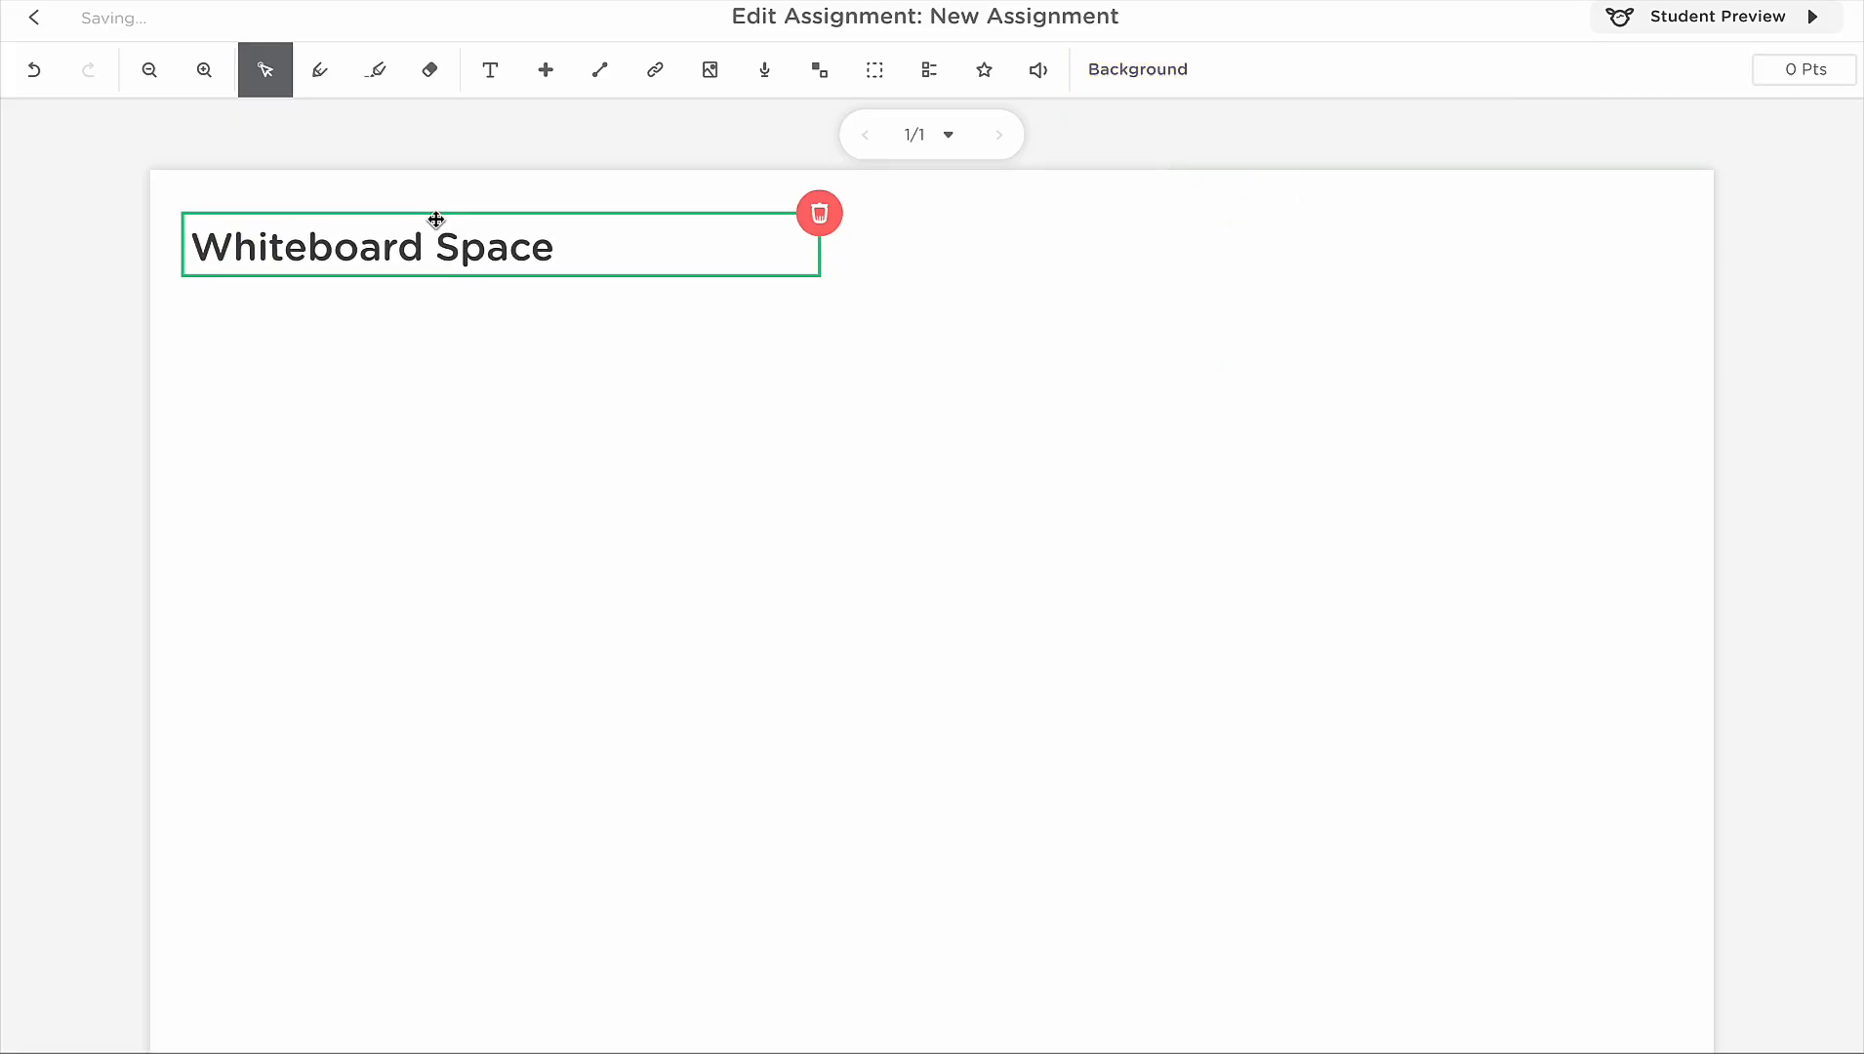
click(944, 318)
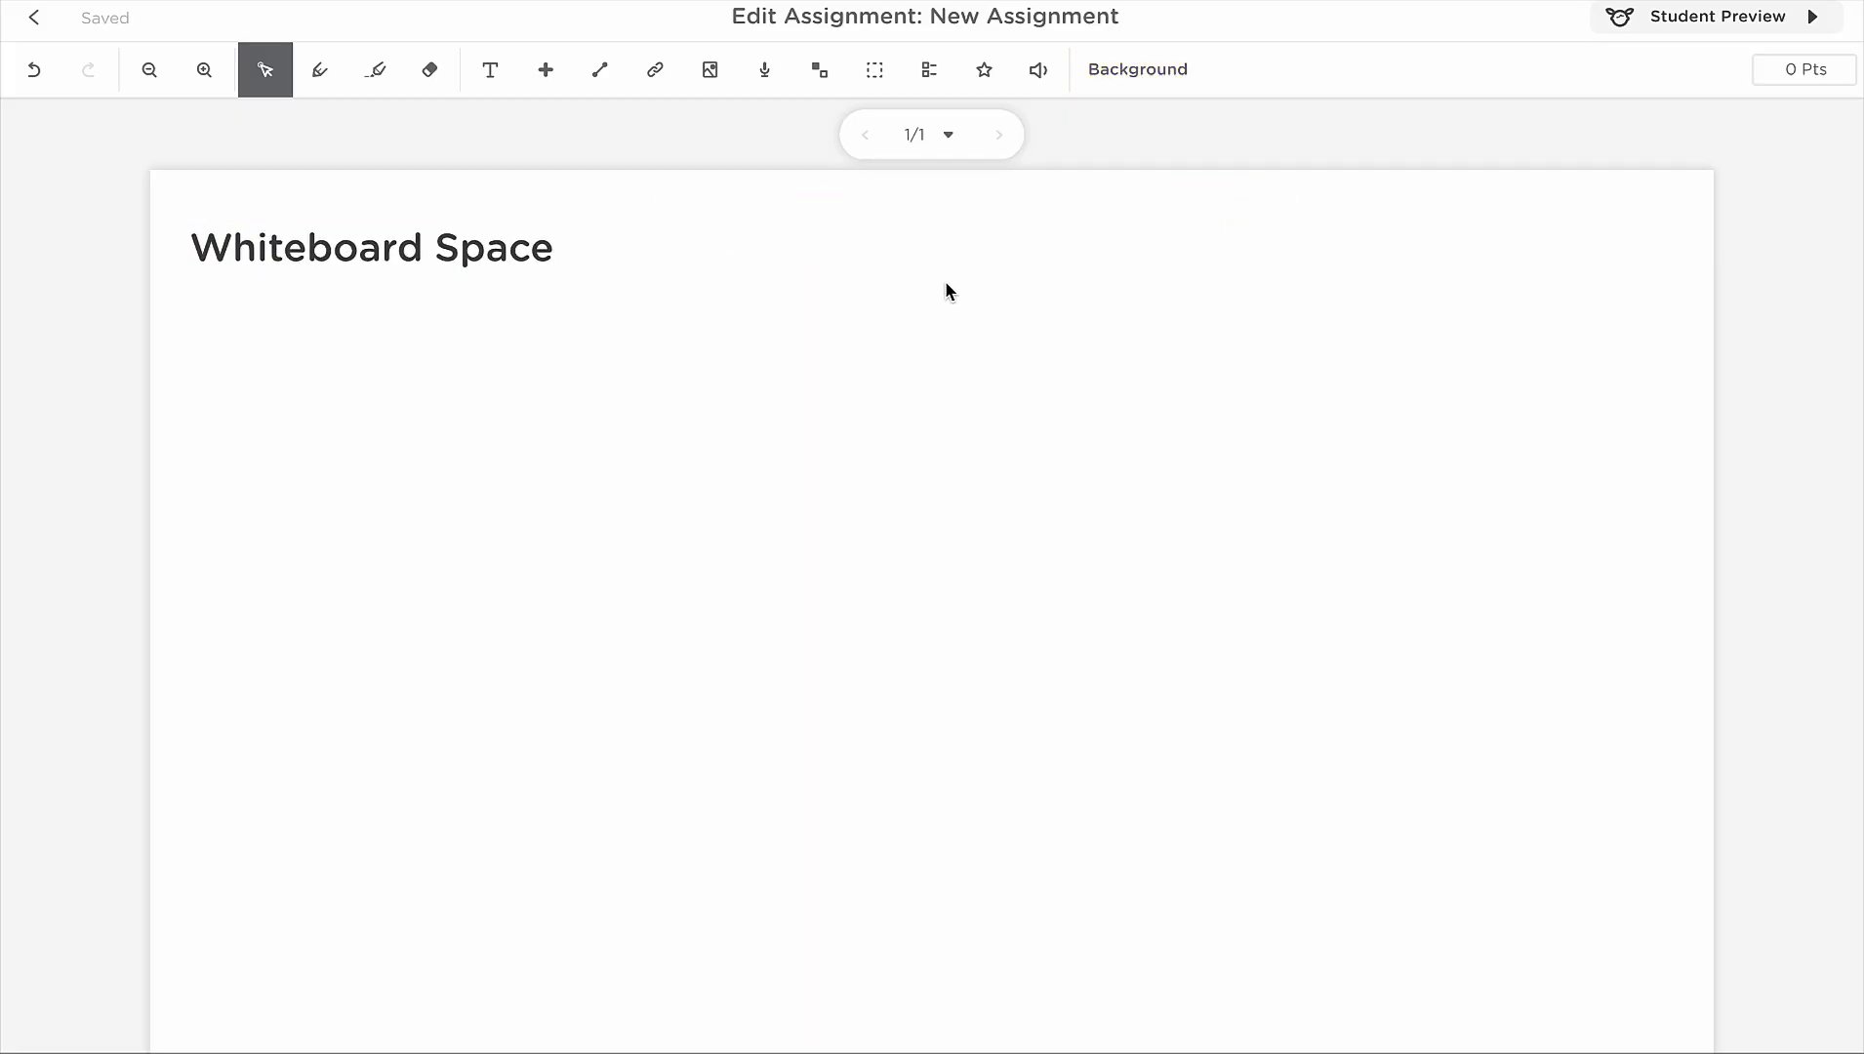
Draw a freehand wavy black line under the "Whiteboard Space" title and highlight the title in yellow.
click(319, 69)
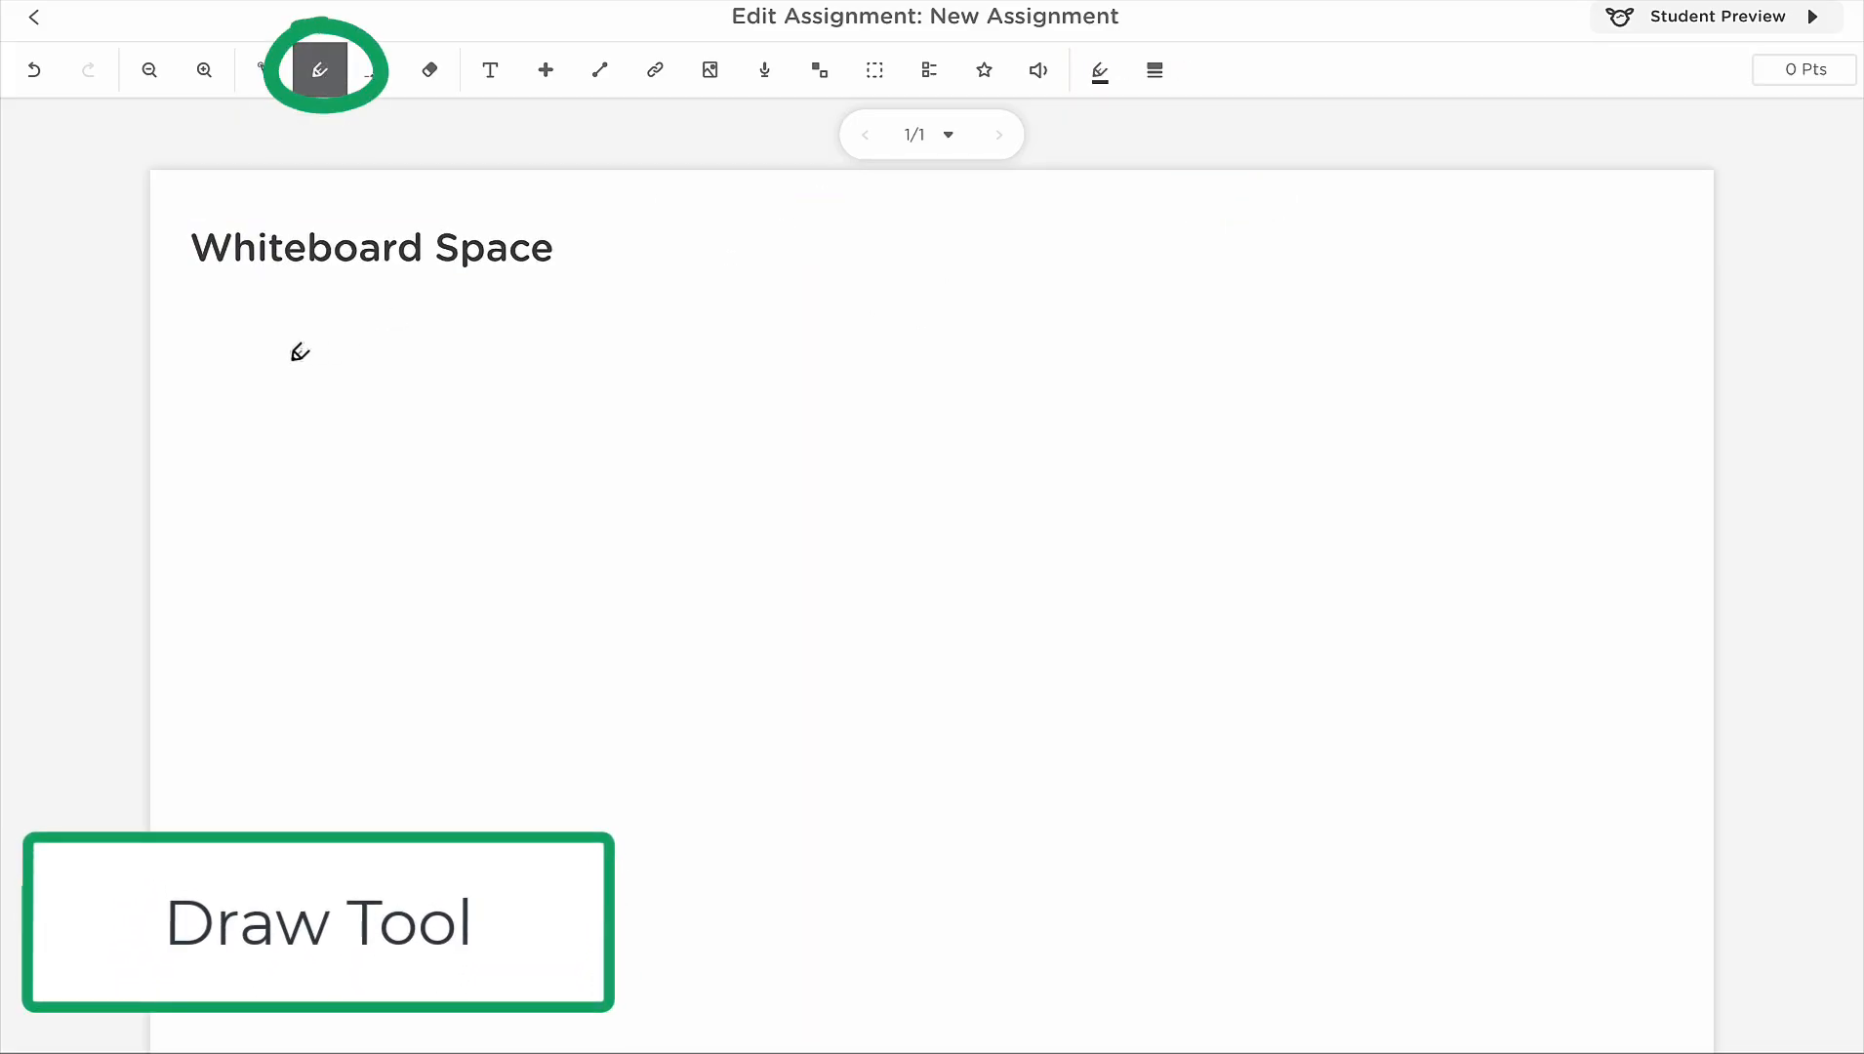
drag(186, 285, 234, 290)
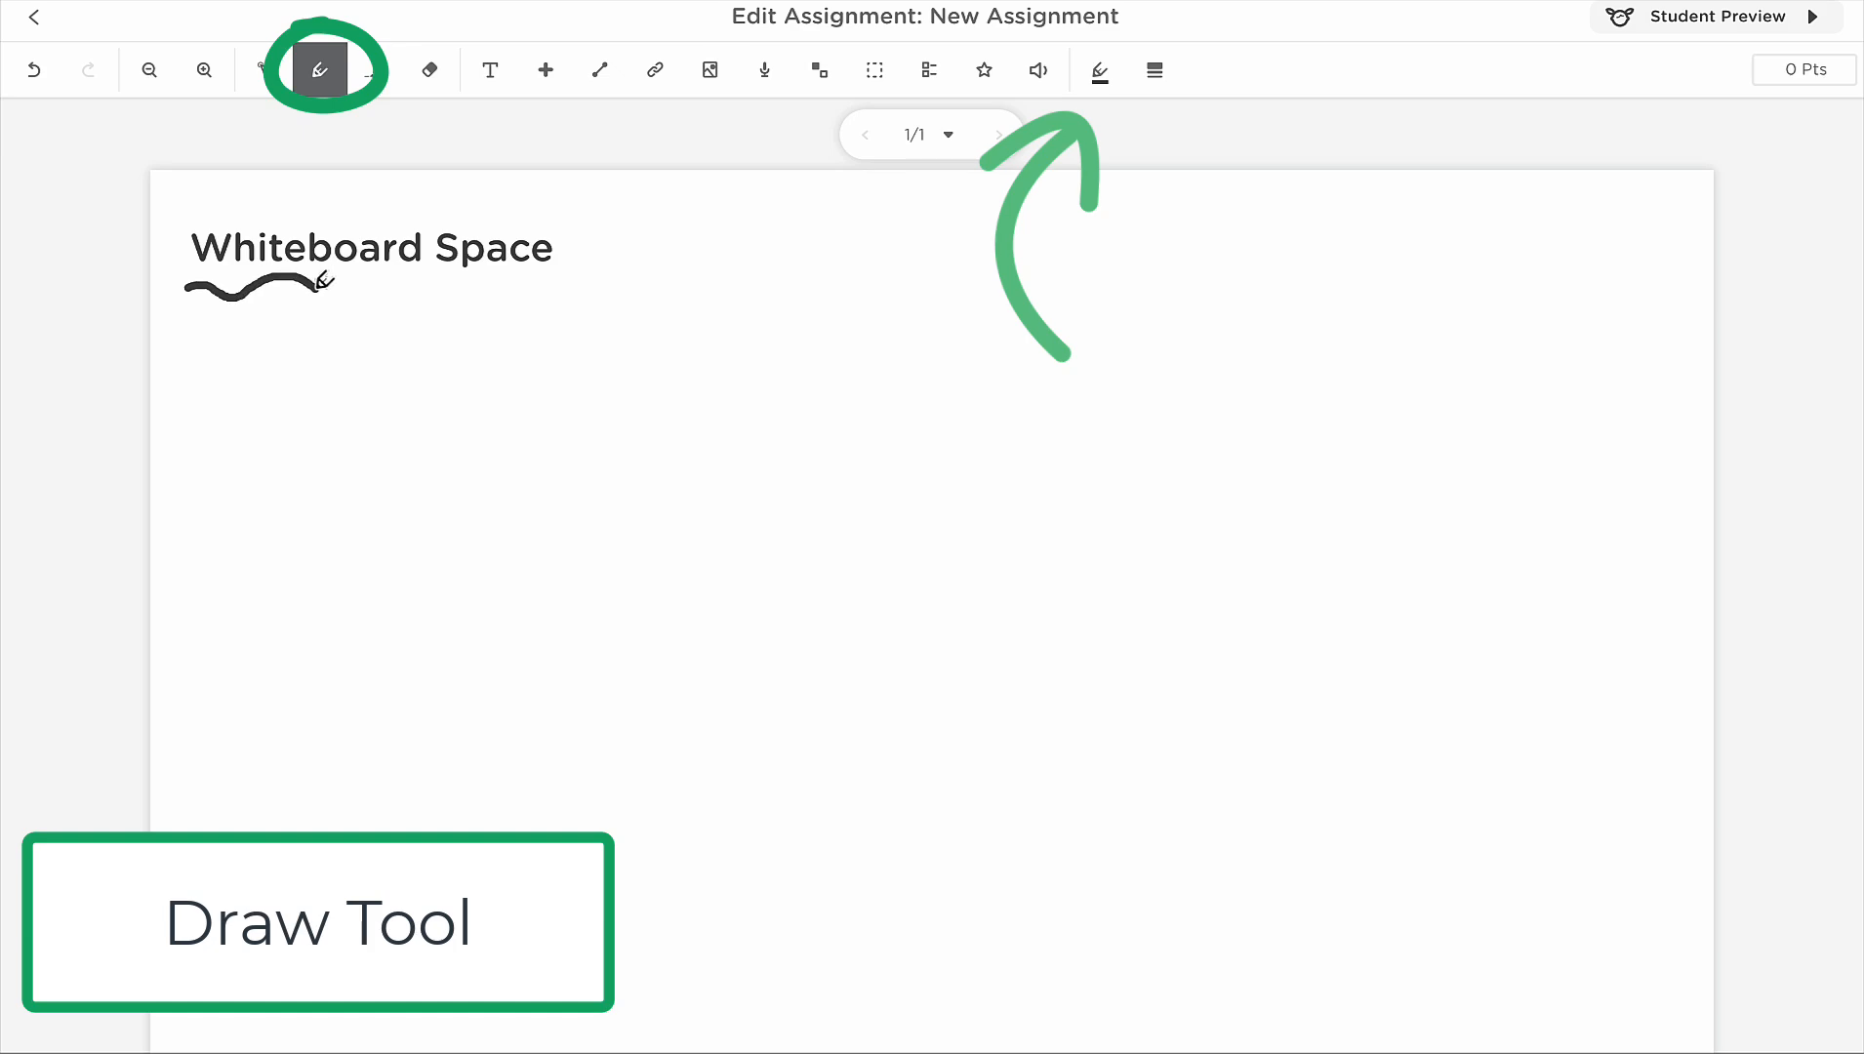
drag(447, 285, 568, 303)
click(374, 70)
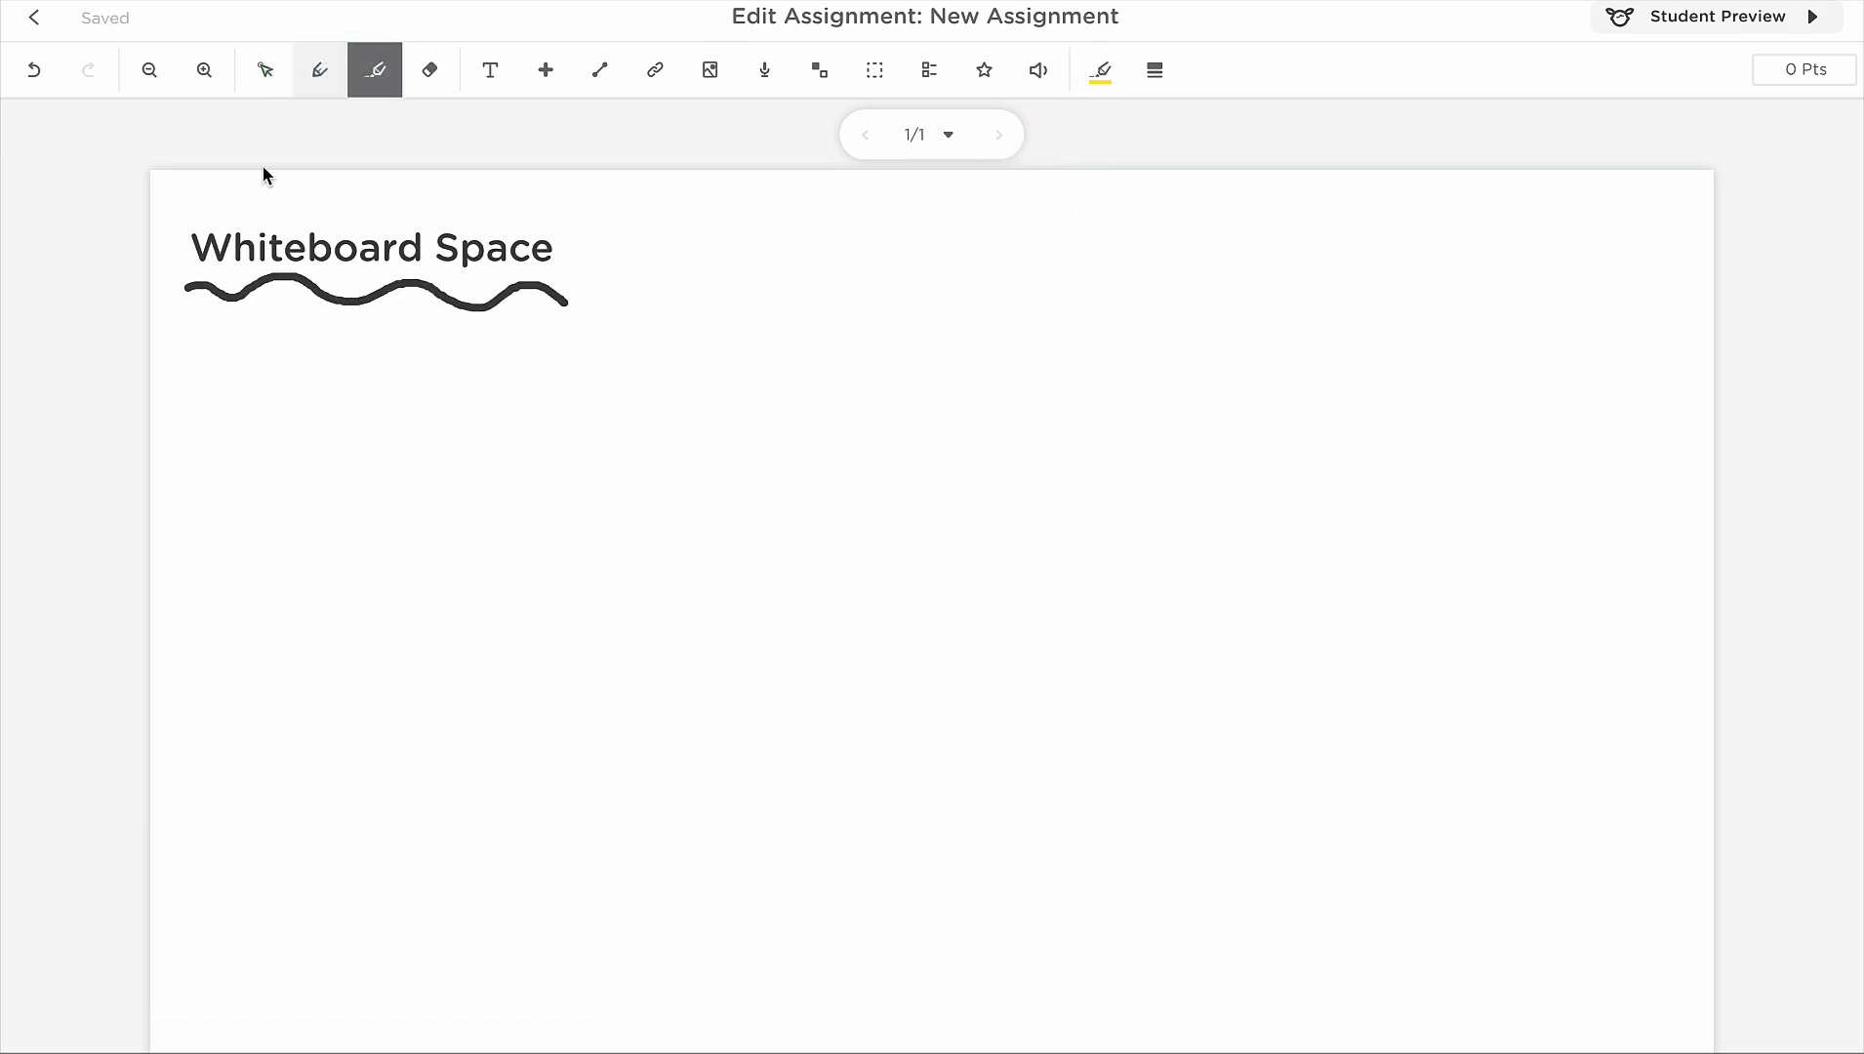
drag(198, 244, 558, 247)
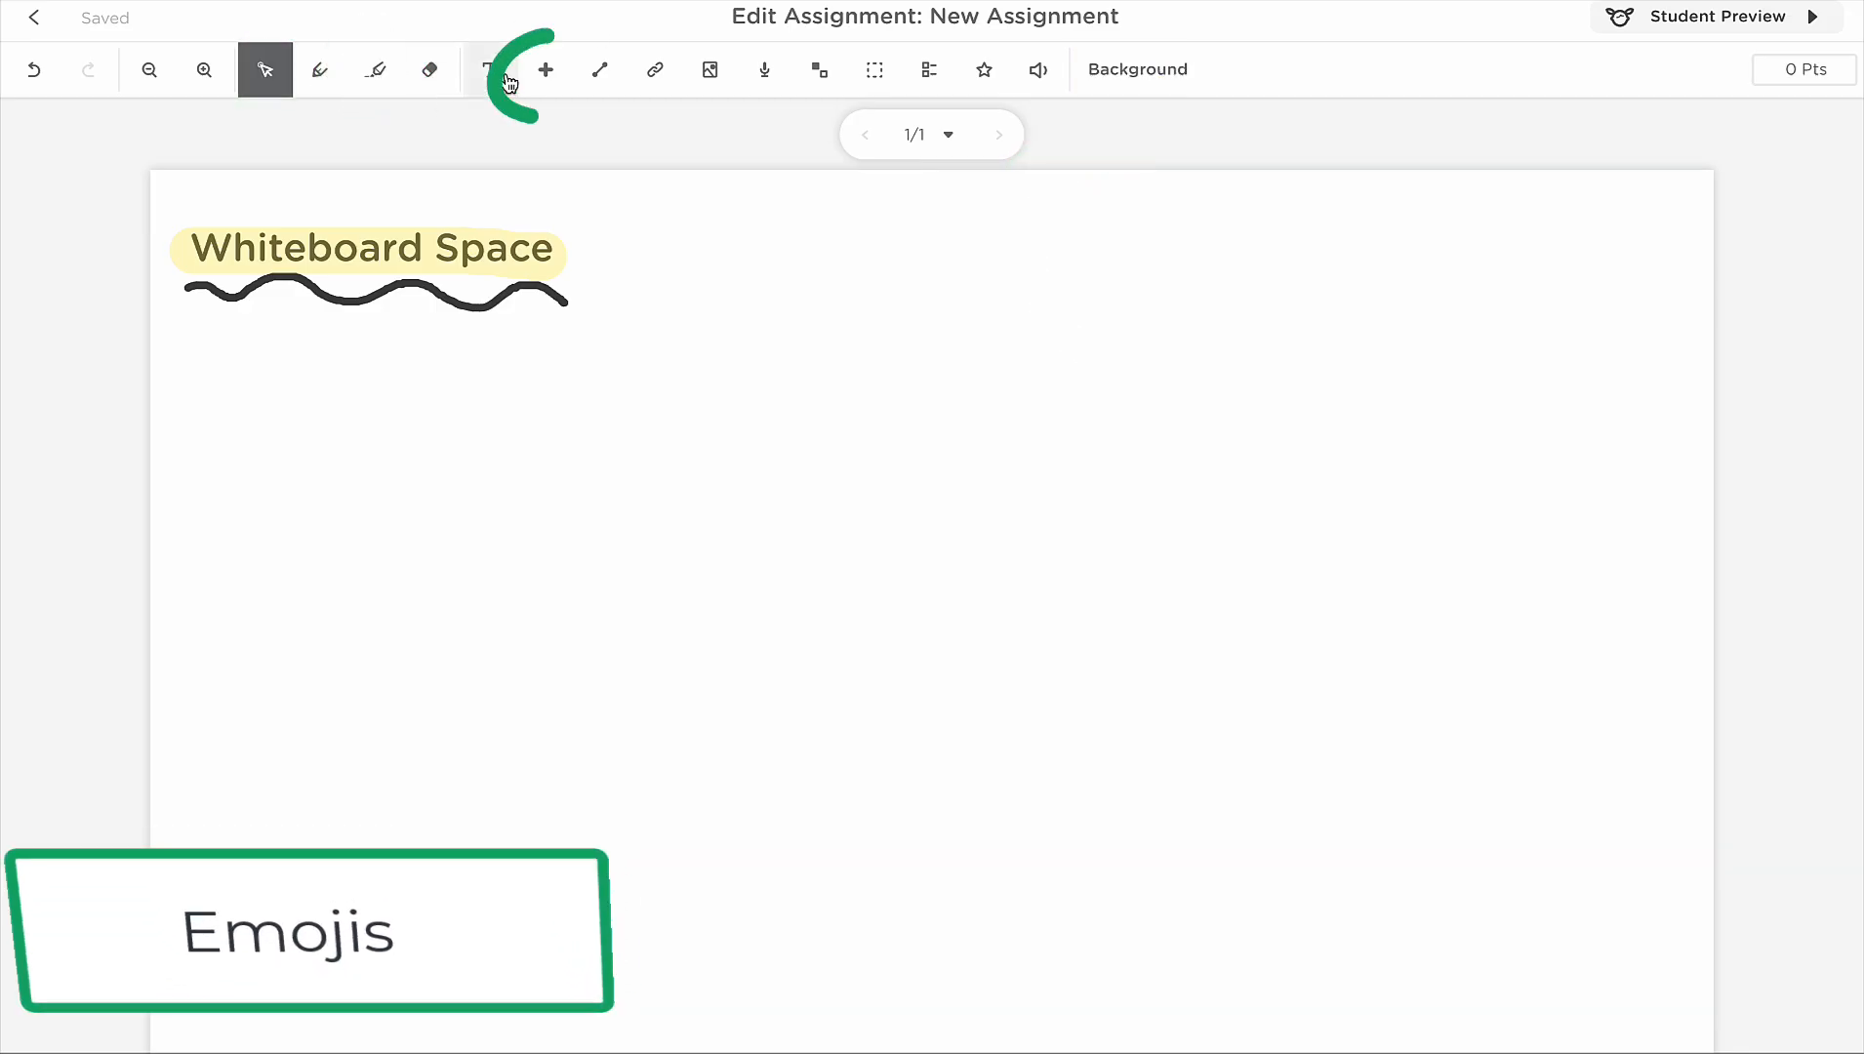
View the symbol and emoji palette, the line tool and the link dialog without adding anything to the slide.
click(550, 78)
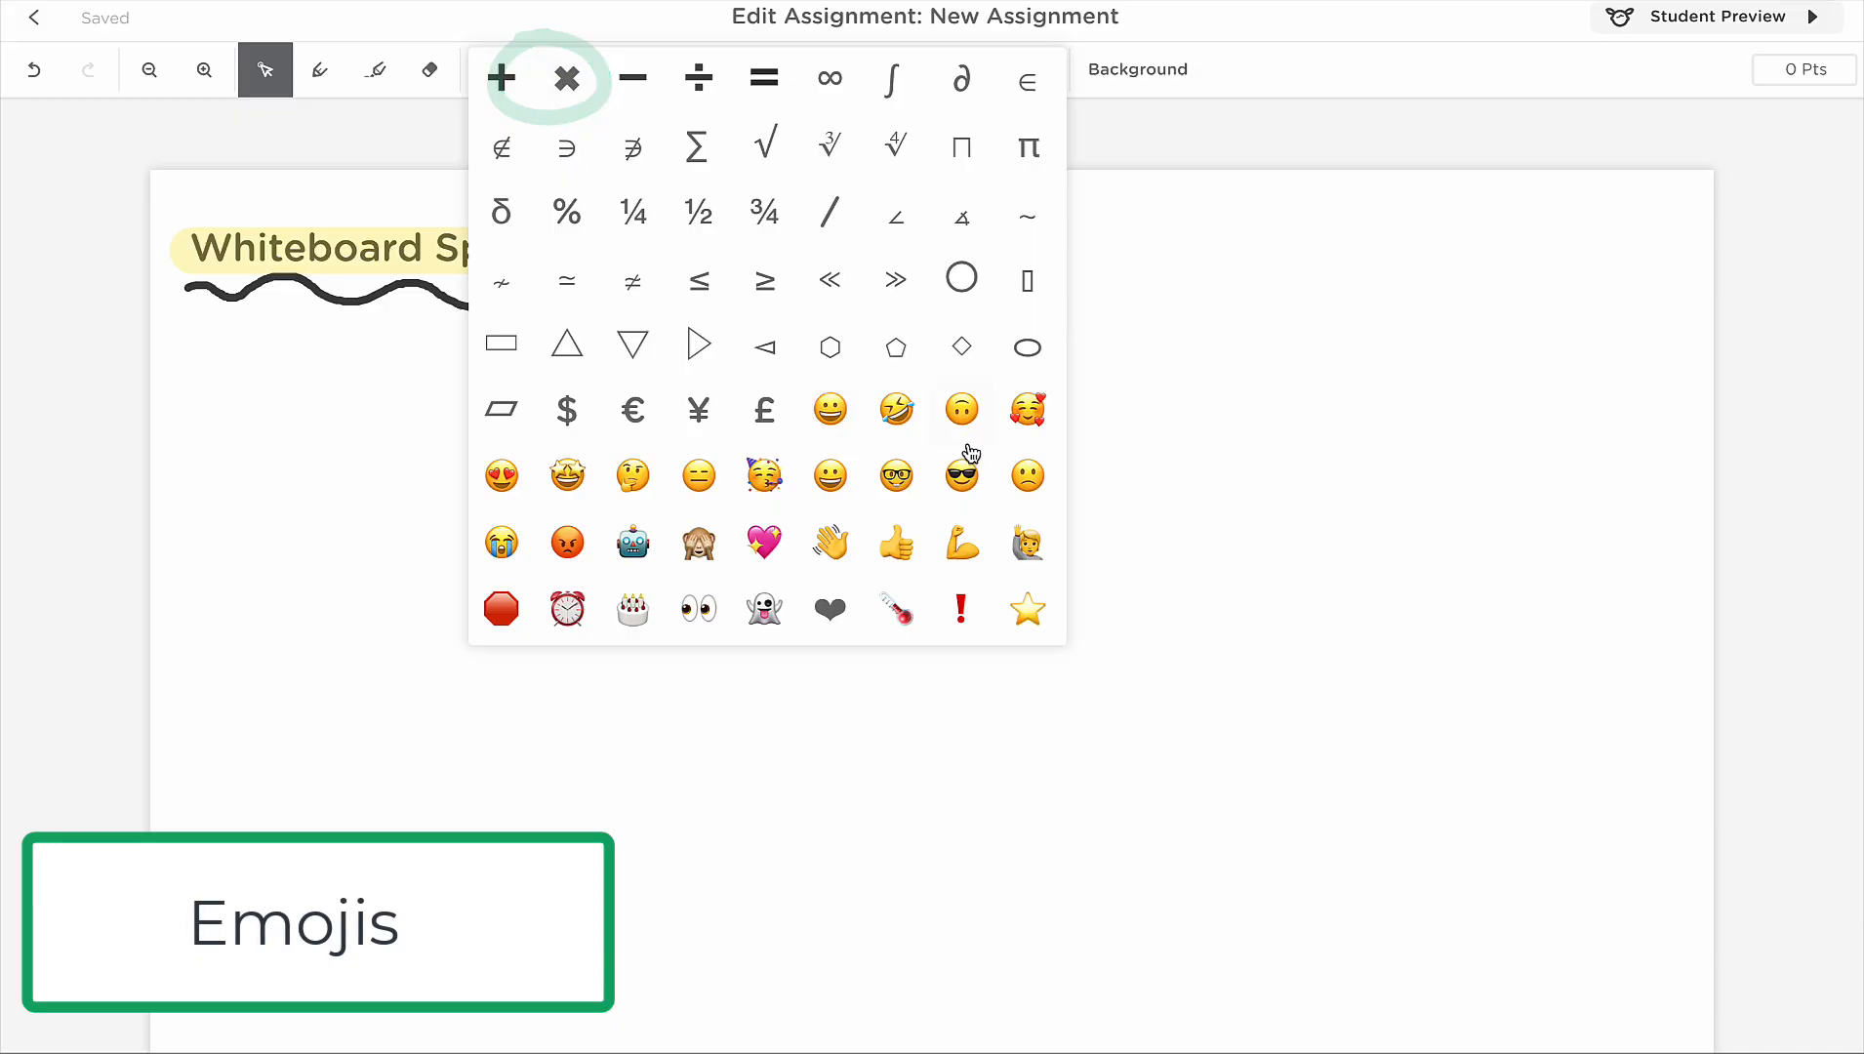
click(1135, 369)
click(599, 86)
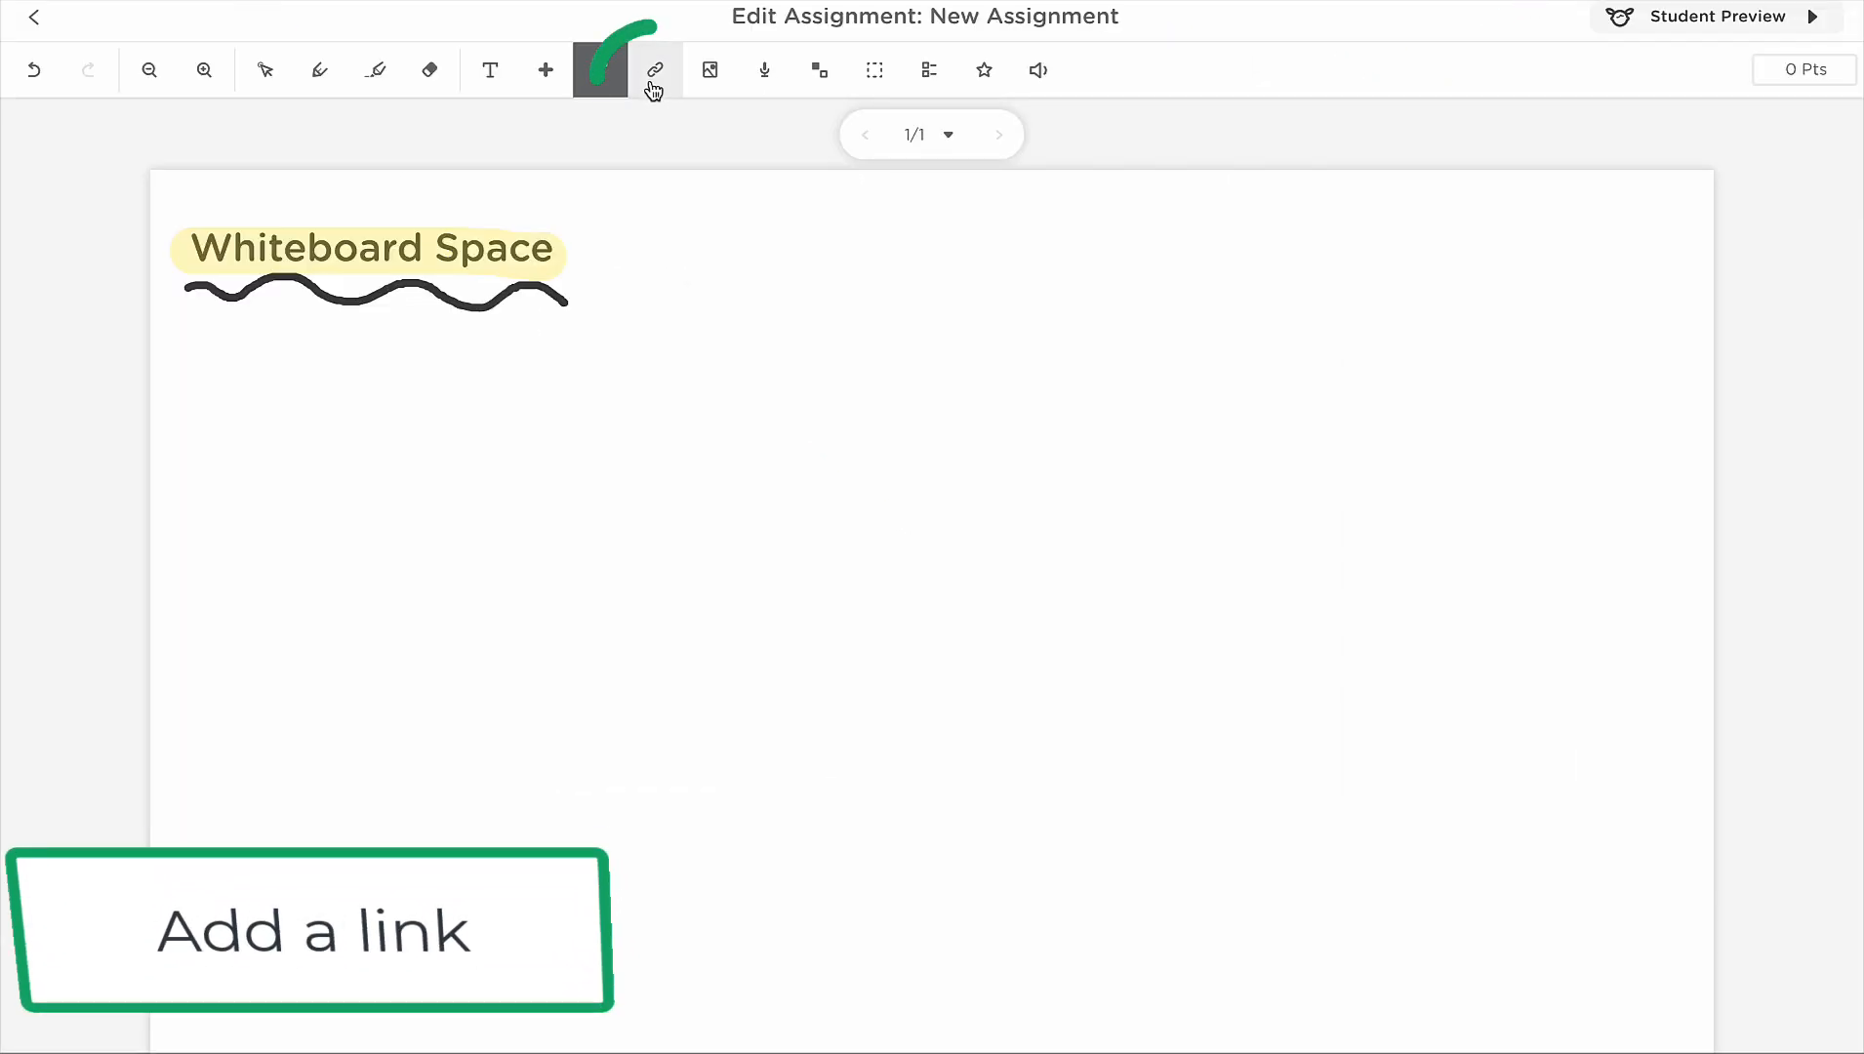
click(653, 78)
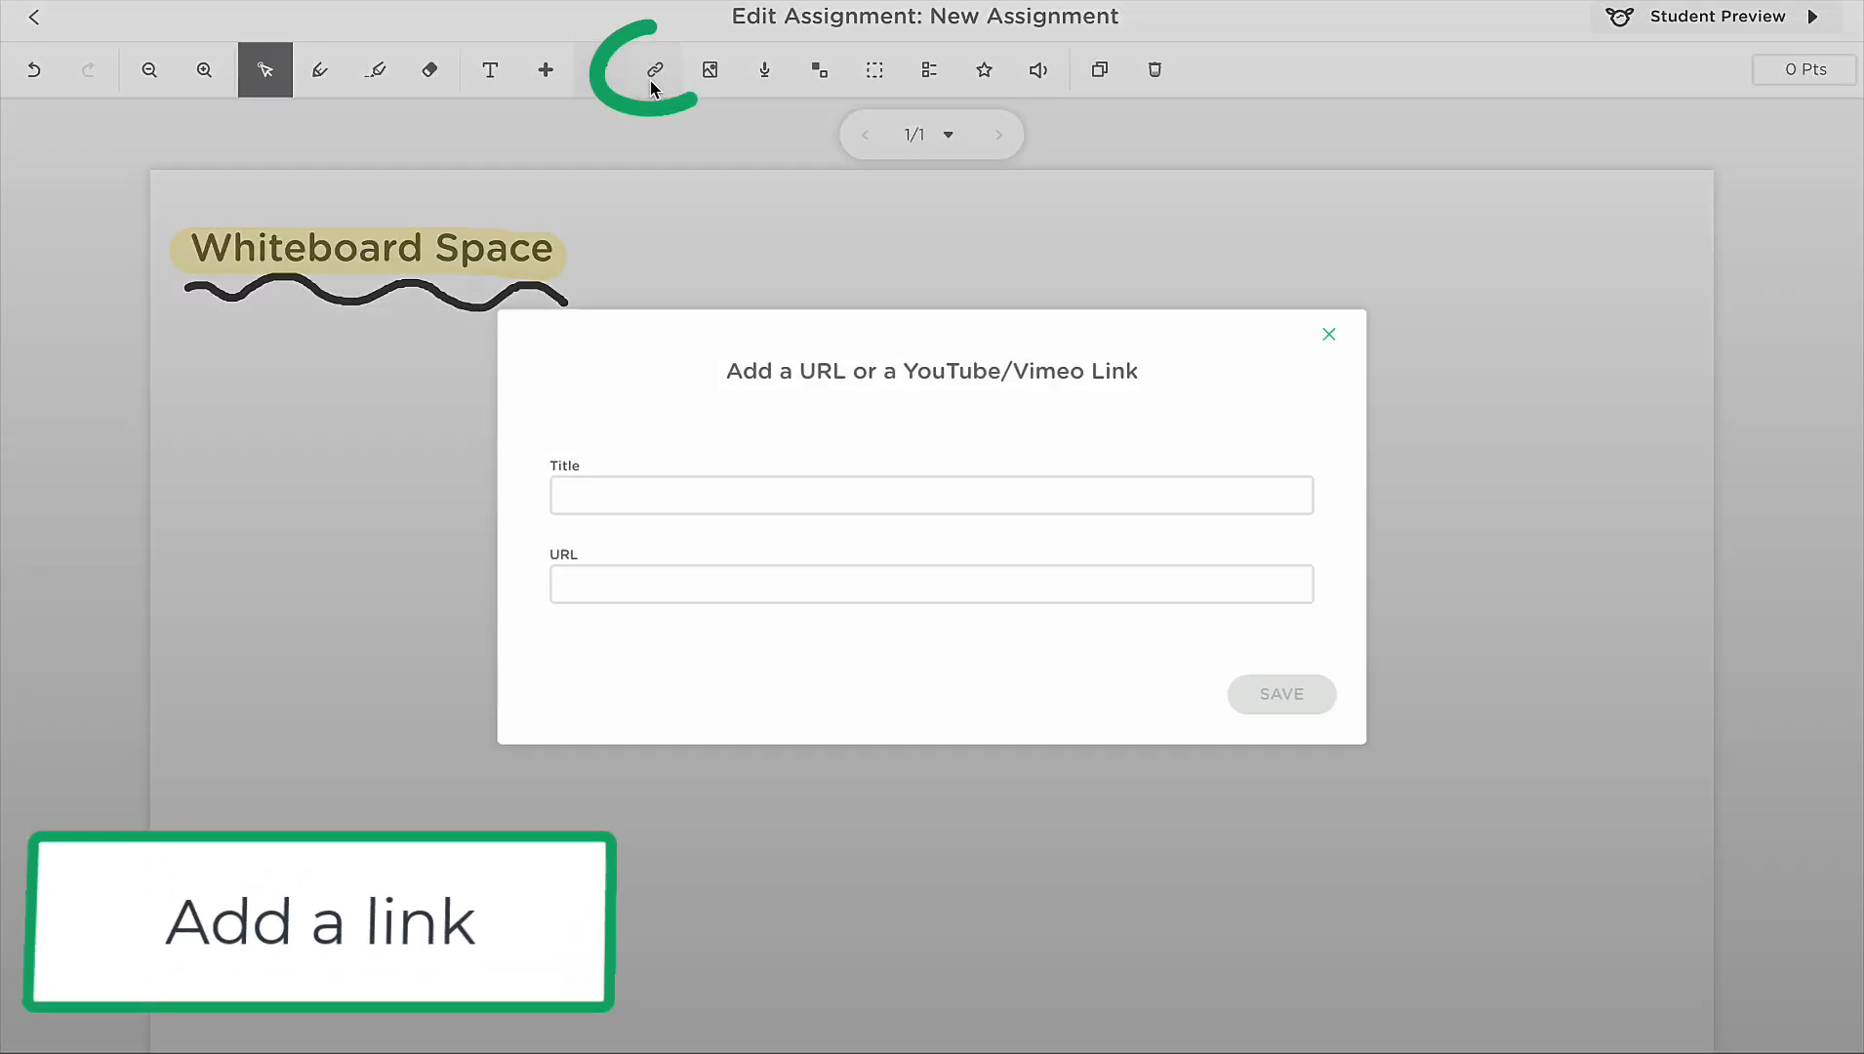
click(1325, 337)
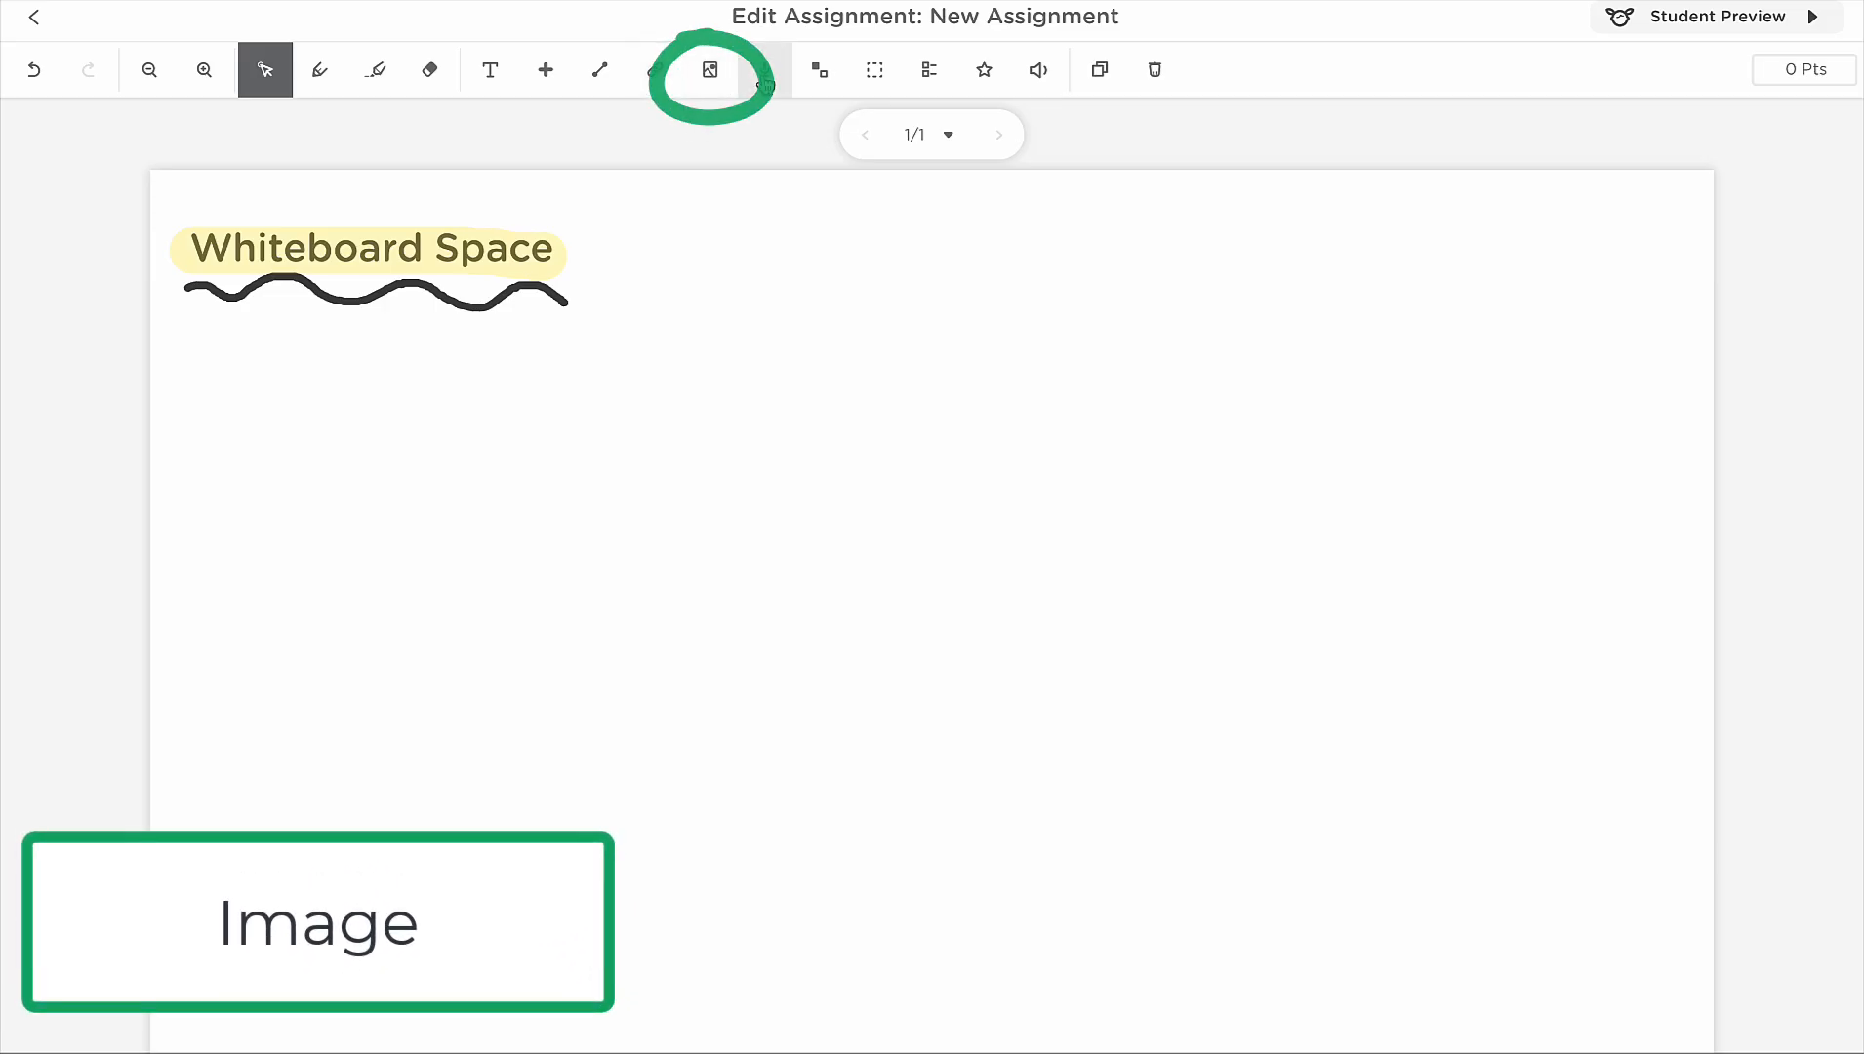
View the audio recorder, dismiss the microphone permission request and close the recorder.
click(765, 78)
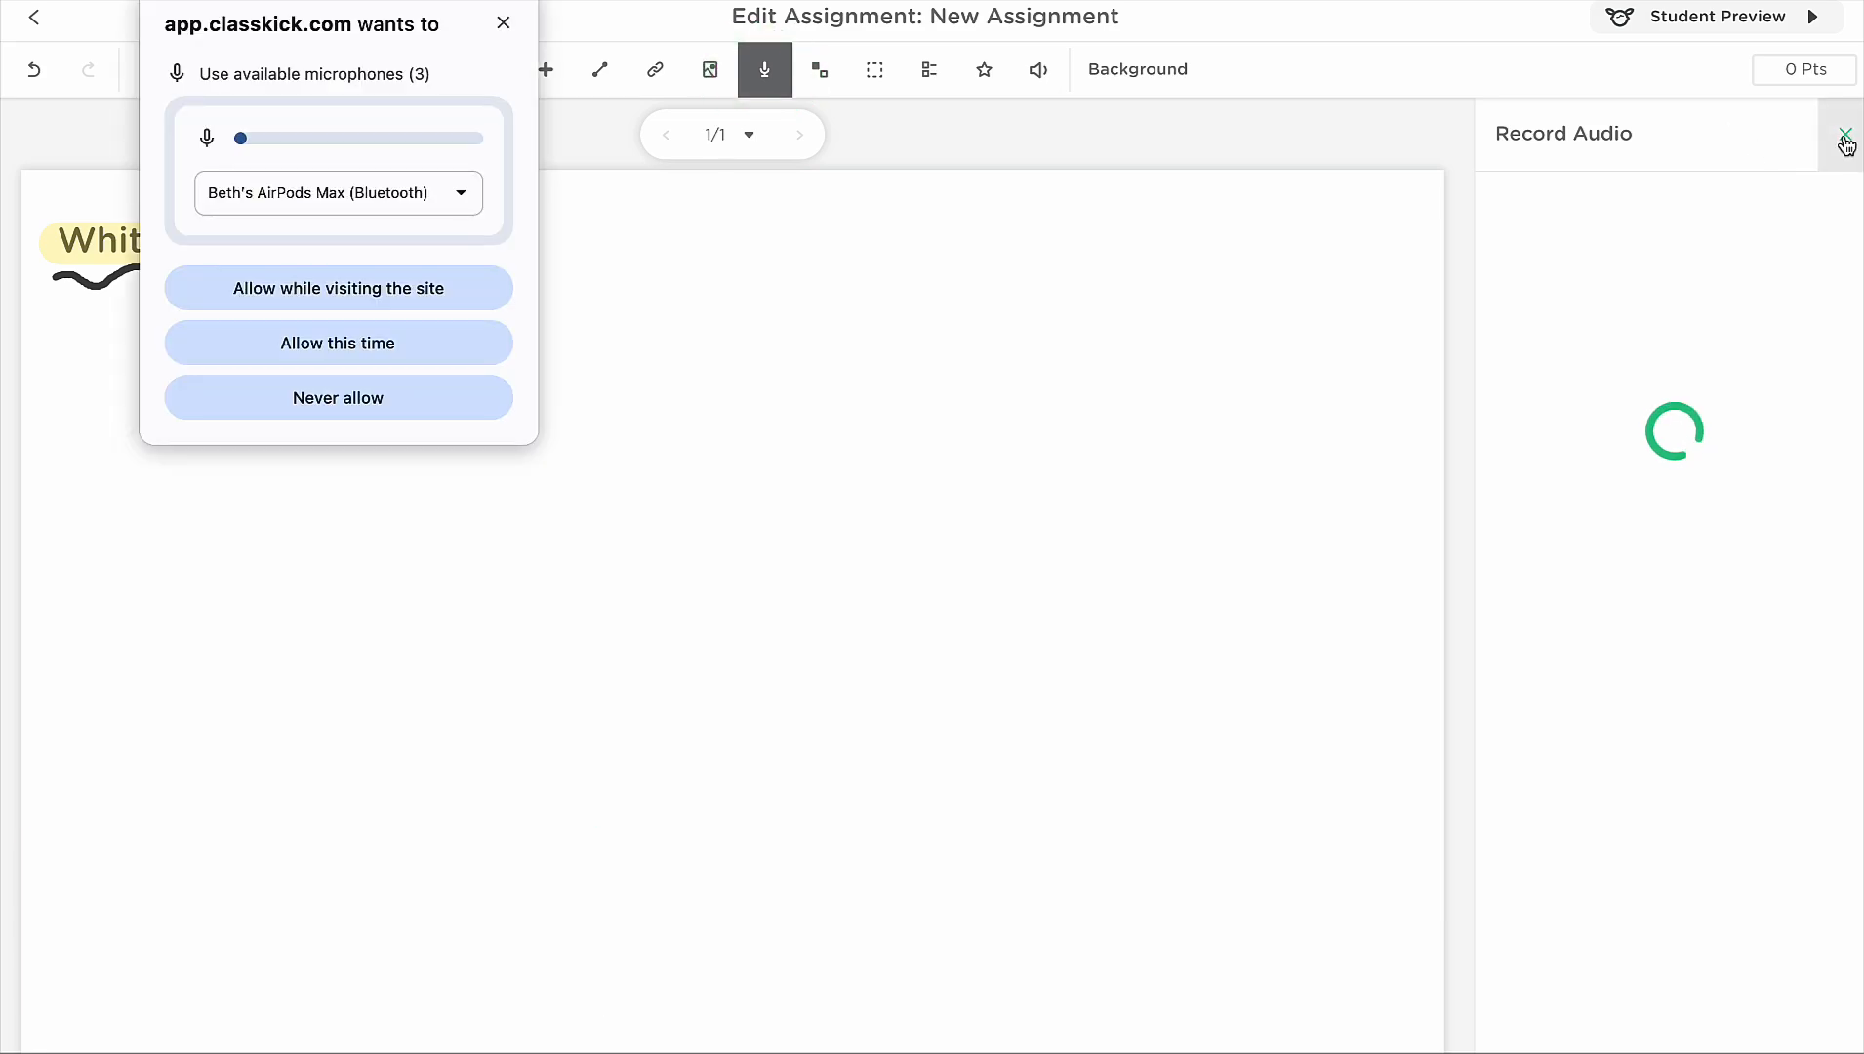
click(504, 23)
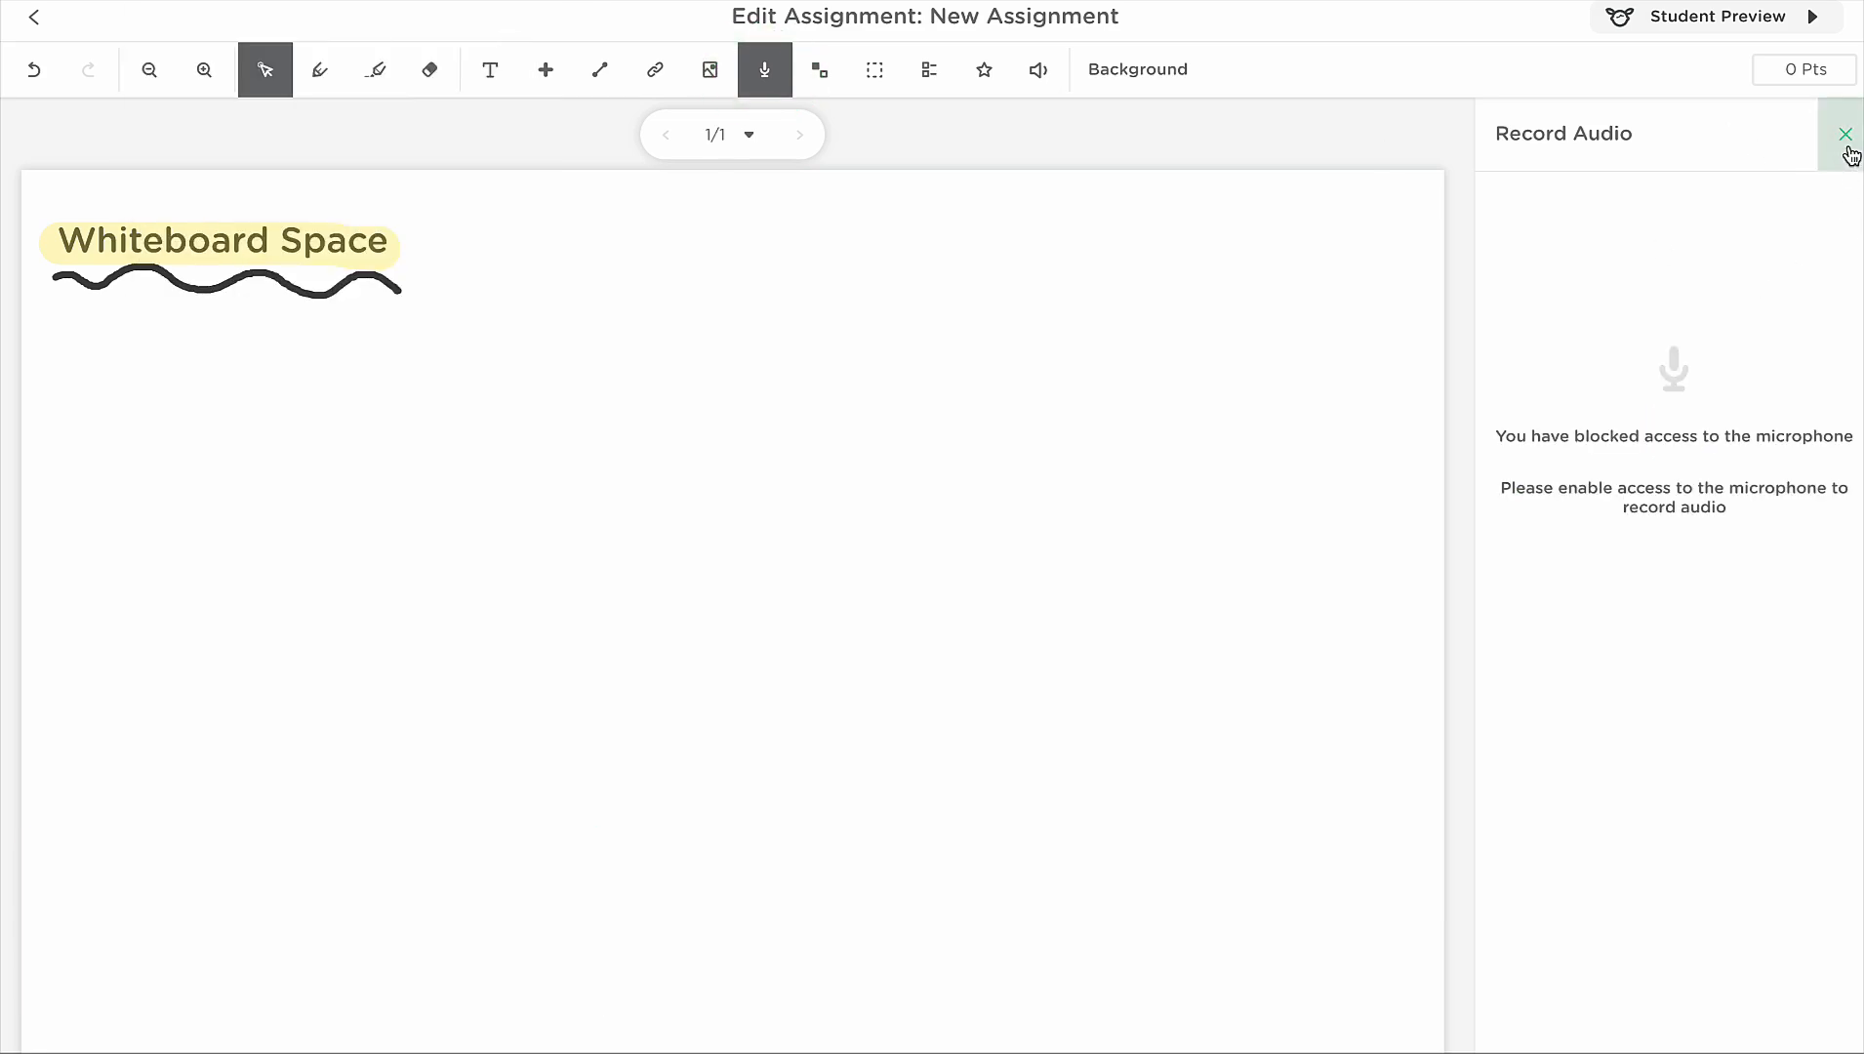
click(1845, 137)
View the manipulative, fill-in-the-blank and multiple-choice tools and the list of stickers.
click(819, 78)
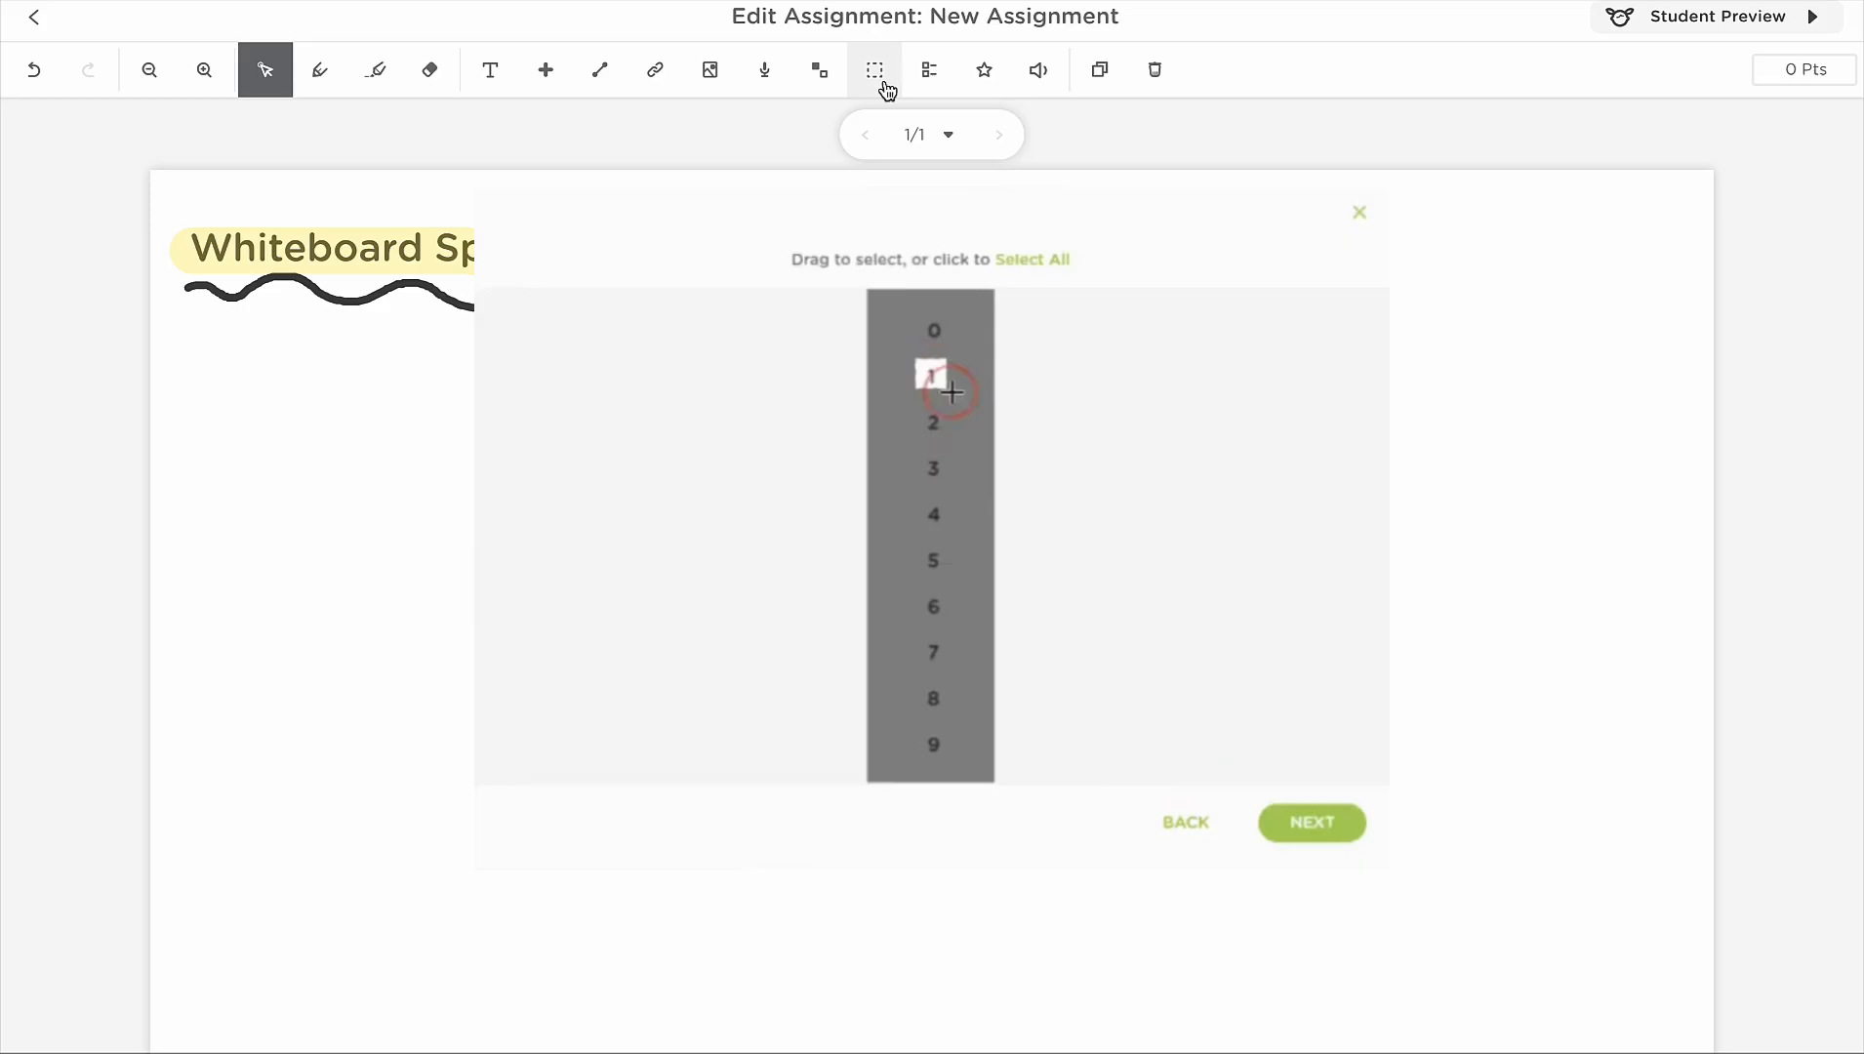
click(884, 78)
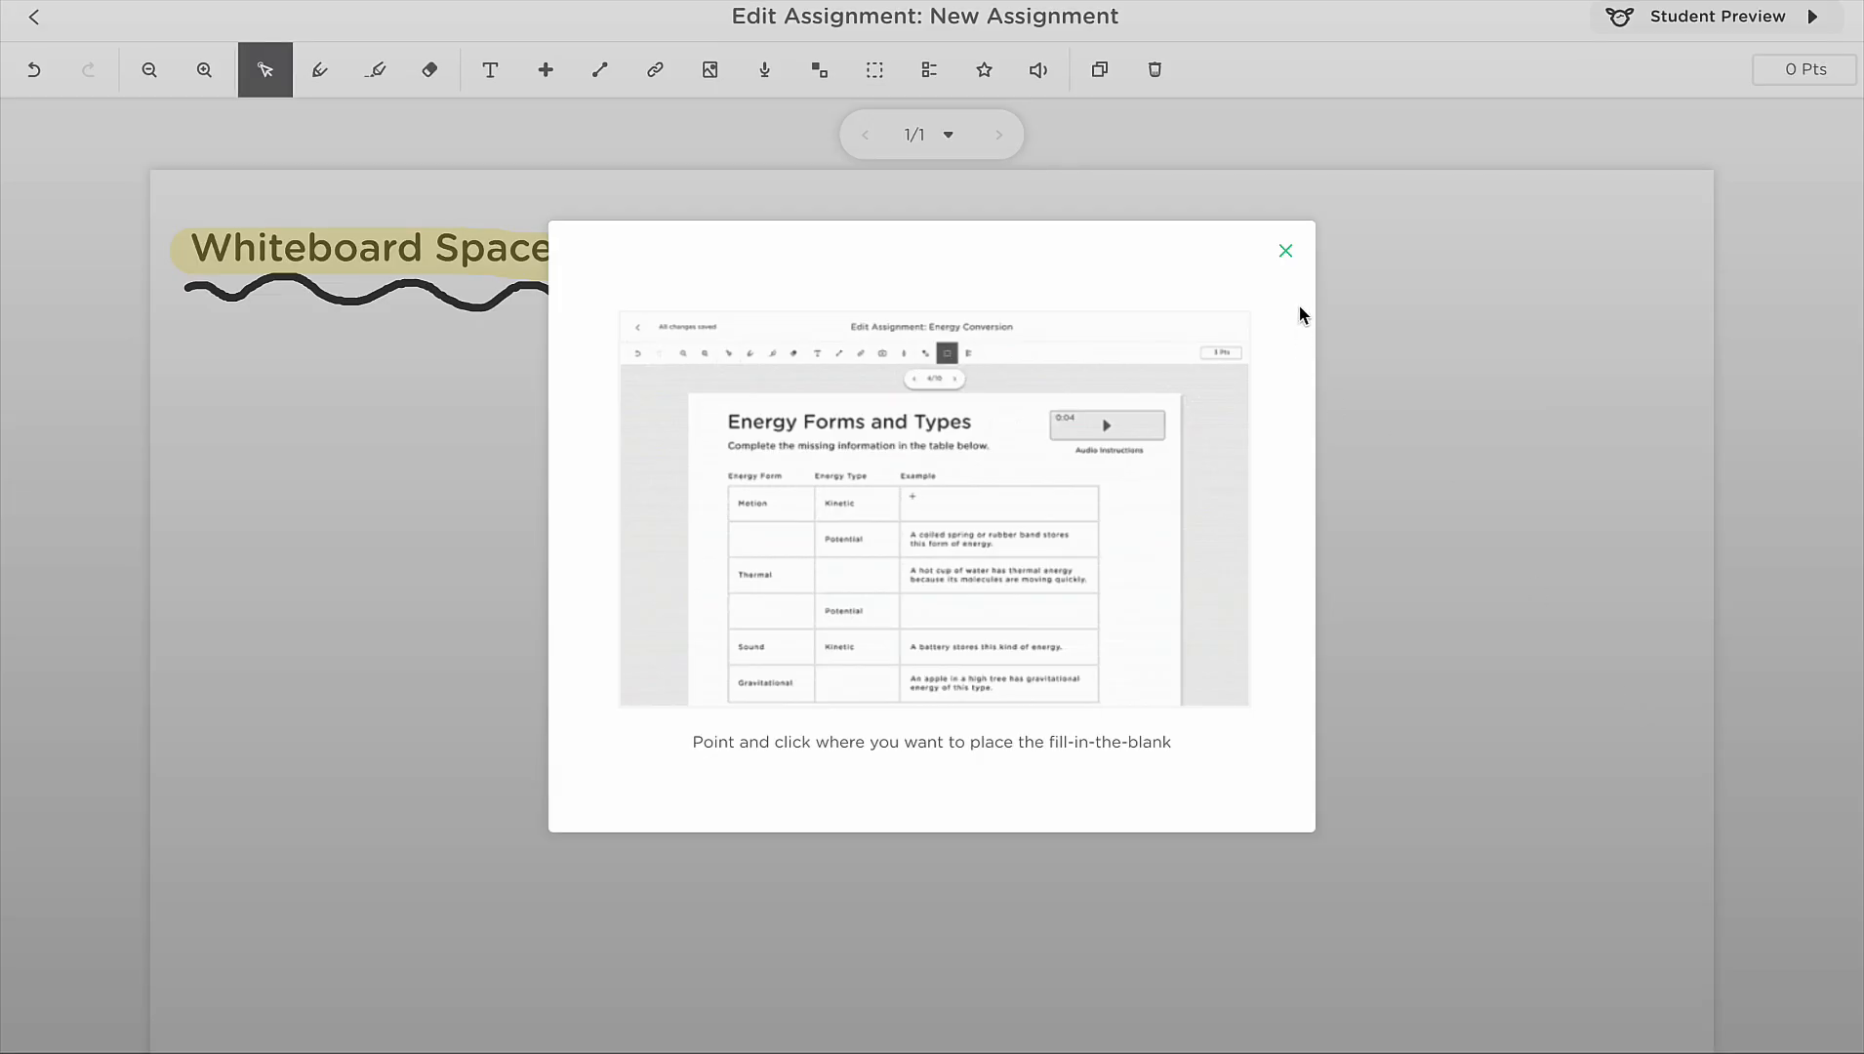
click(1299, 244)
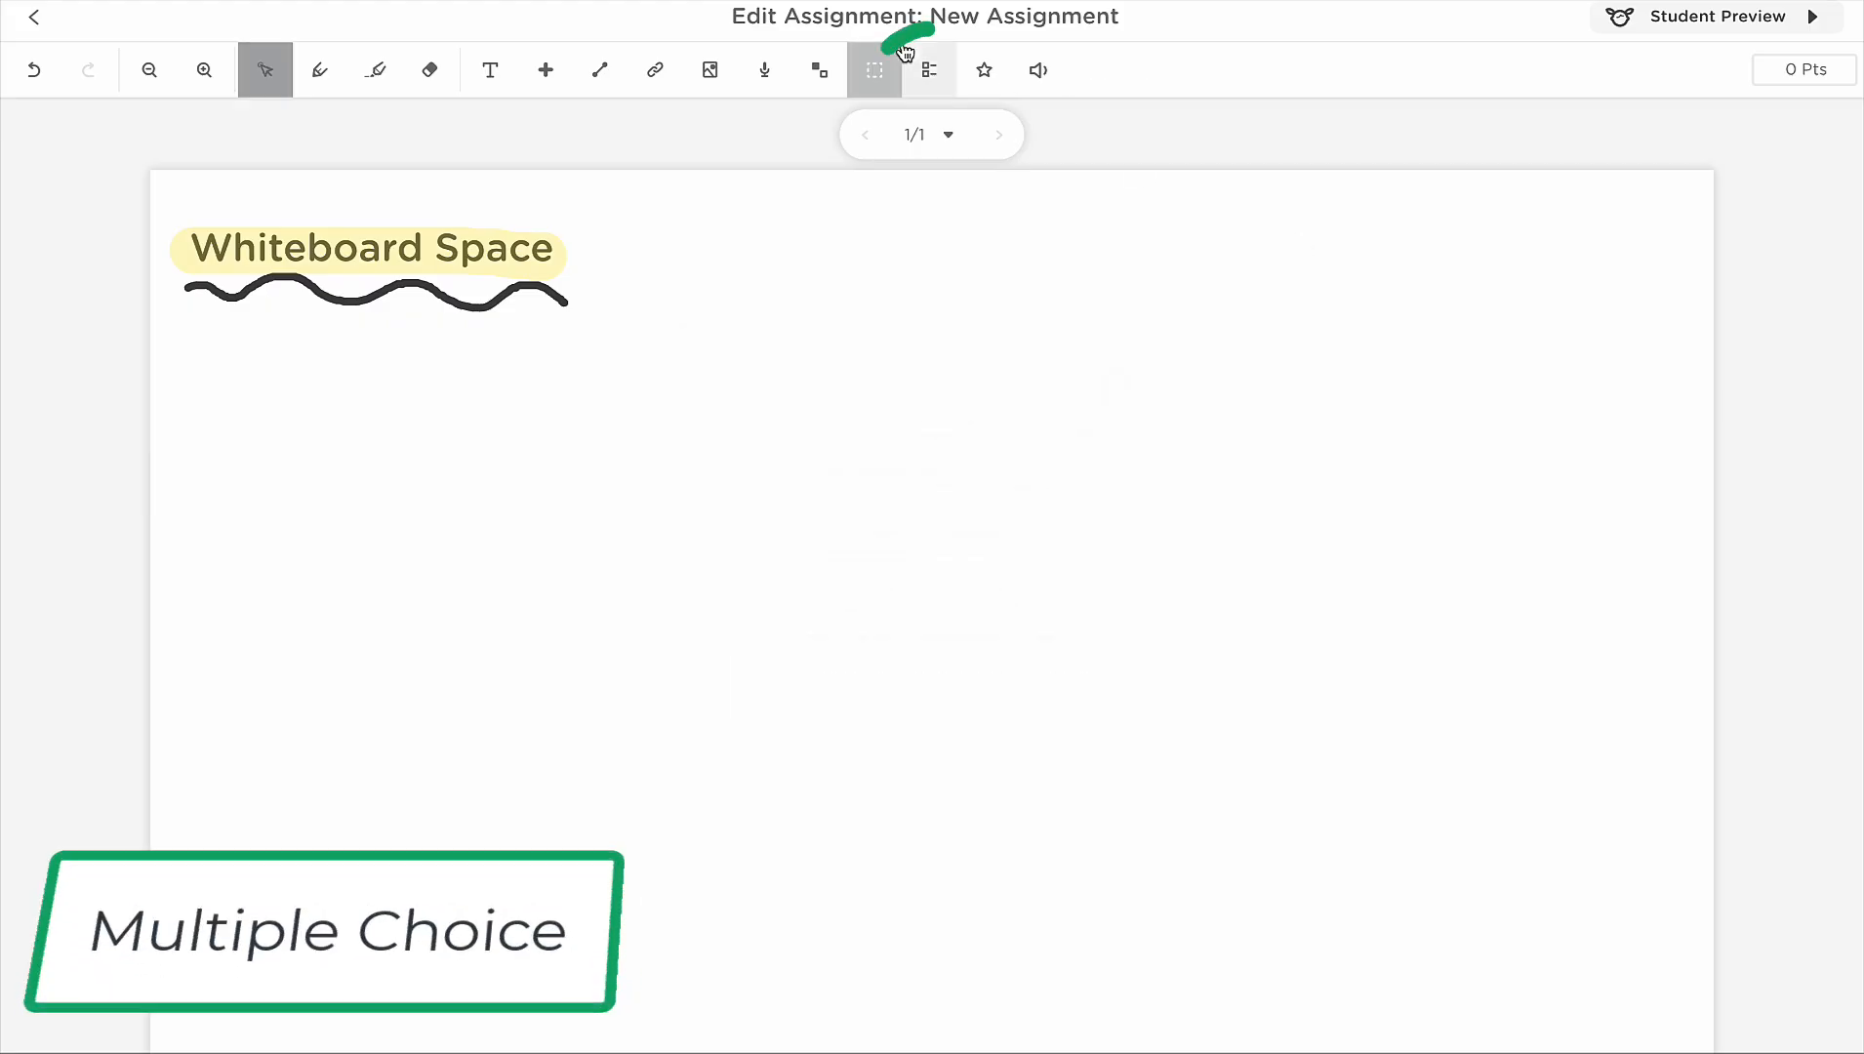
click(929, 70)
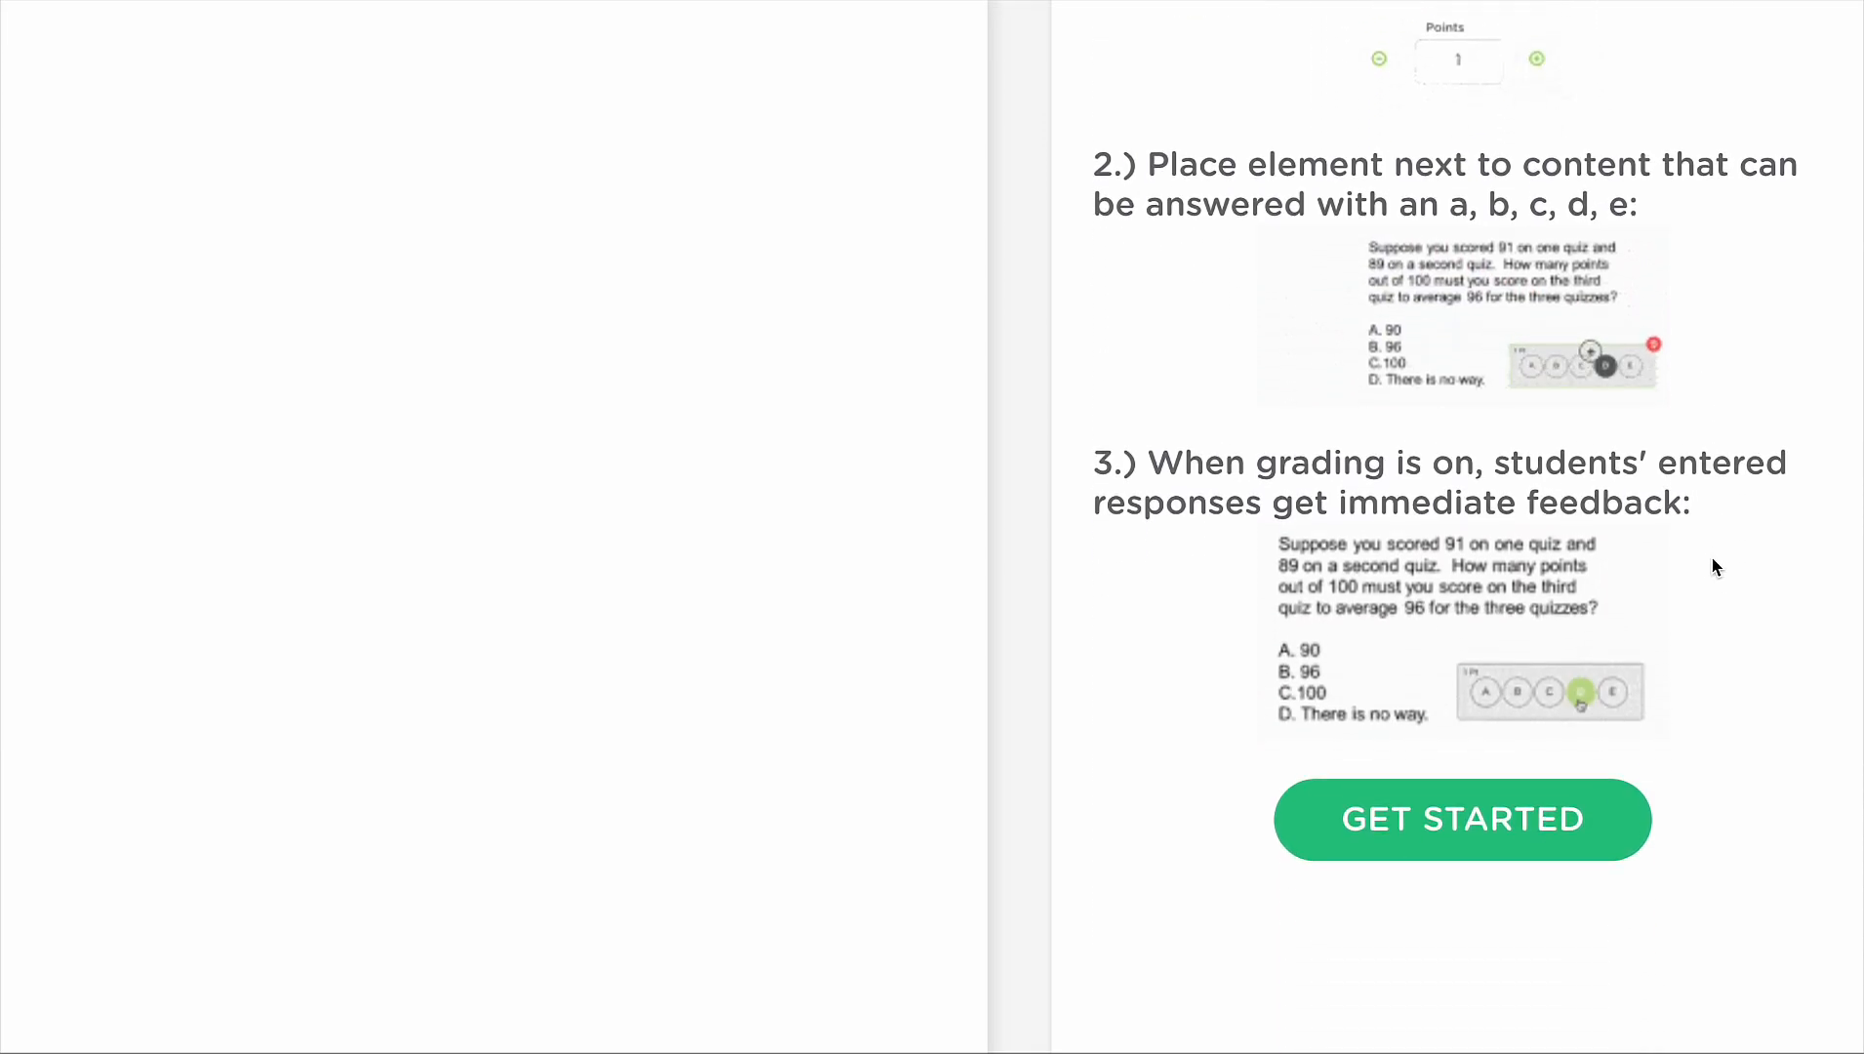
click(983, 69)
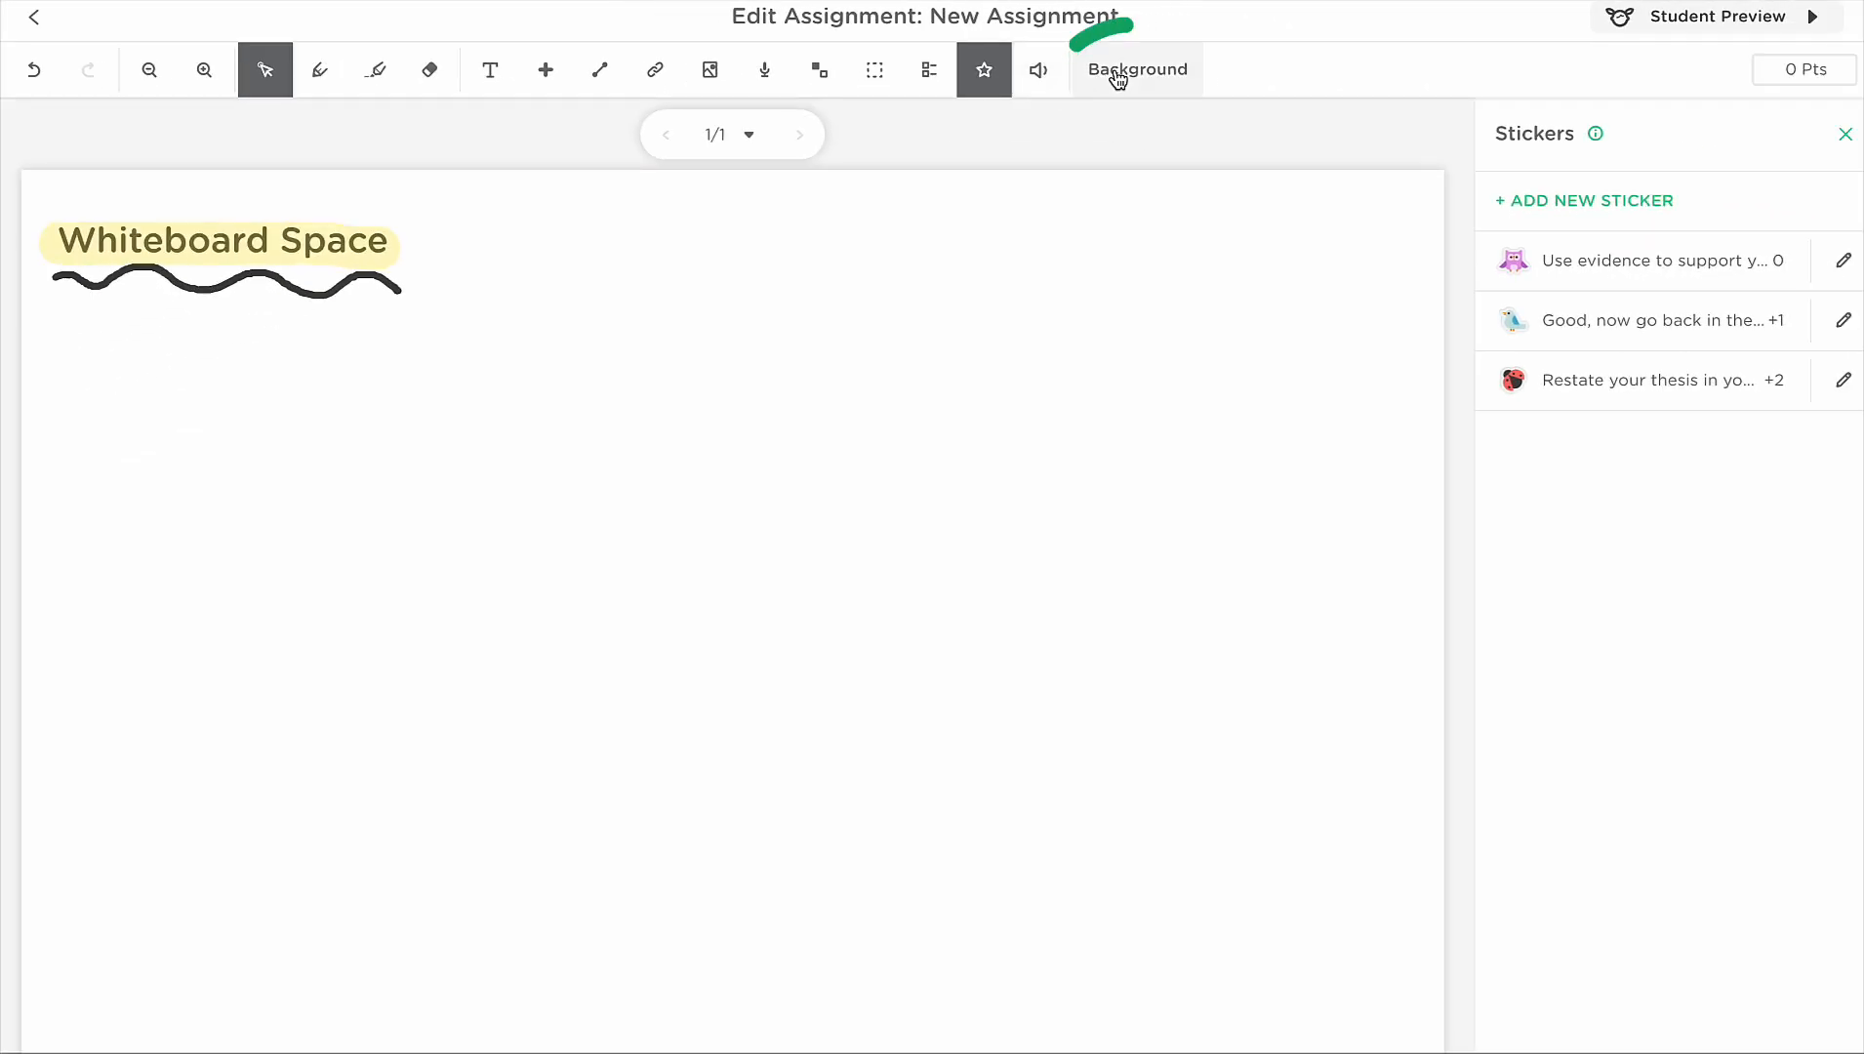
Browse the available backgrounds and apply the blue grid-paper background to the slide.
click(1118, 80)
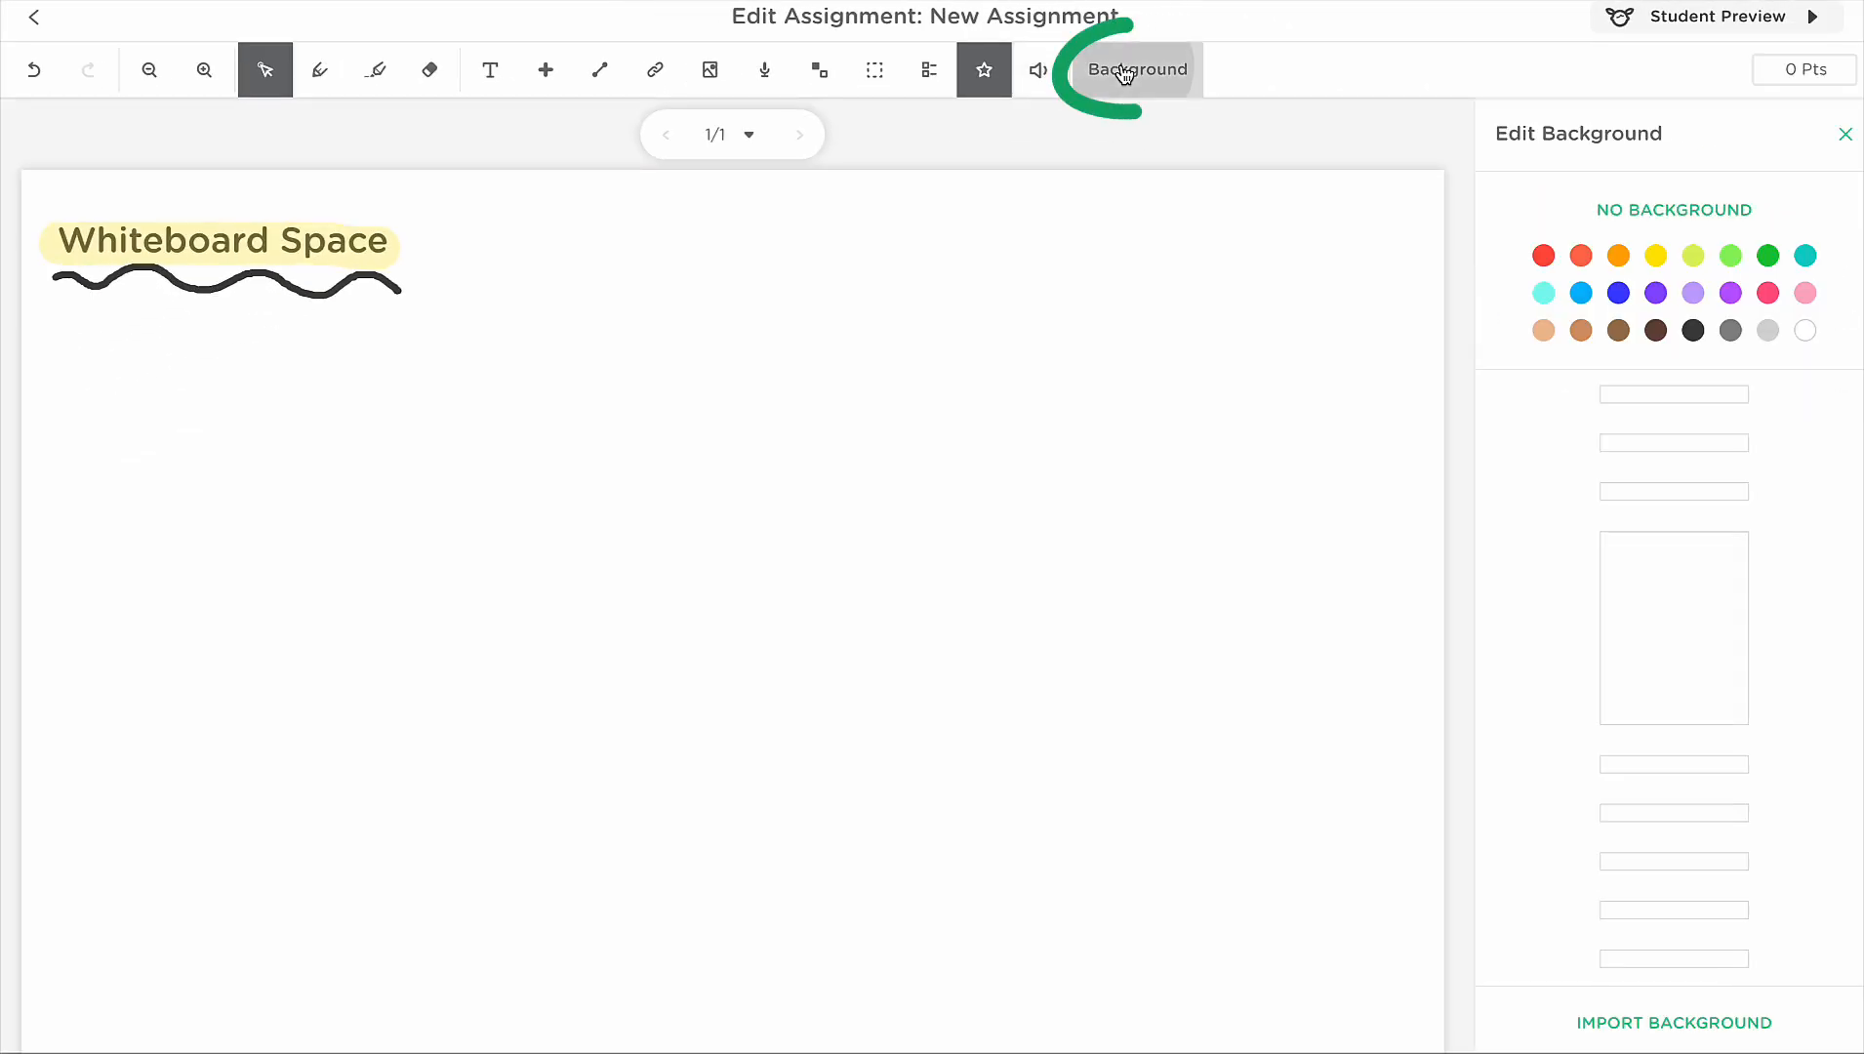
scroll(1714, 512, down, 5)
scroll(1761, 709, down, 10)
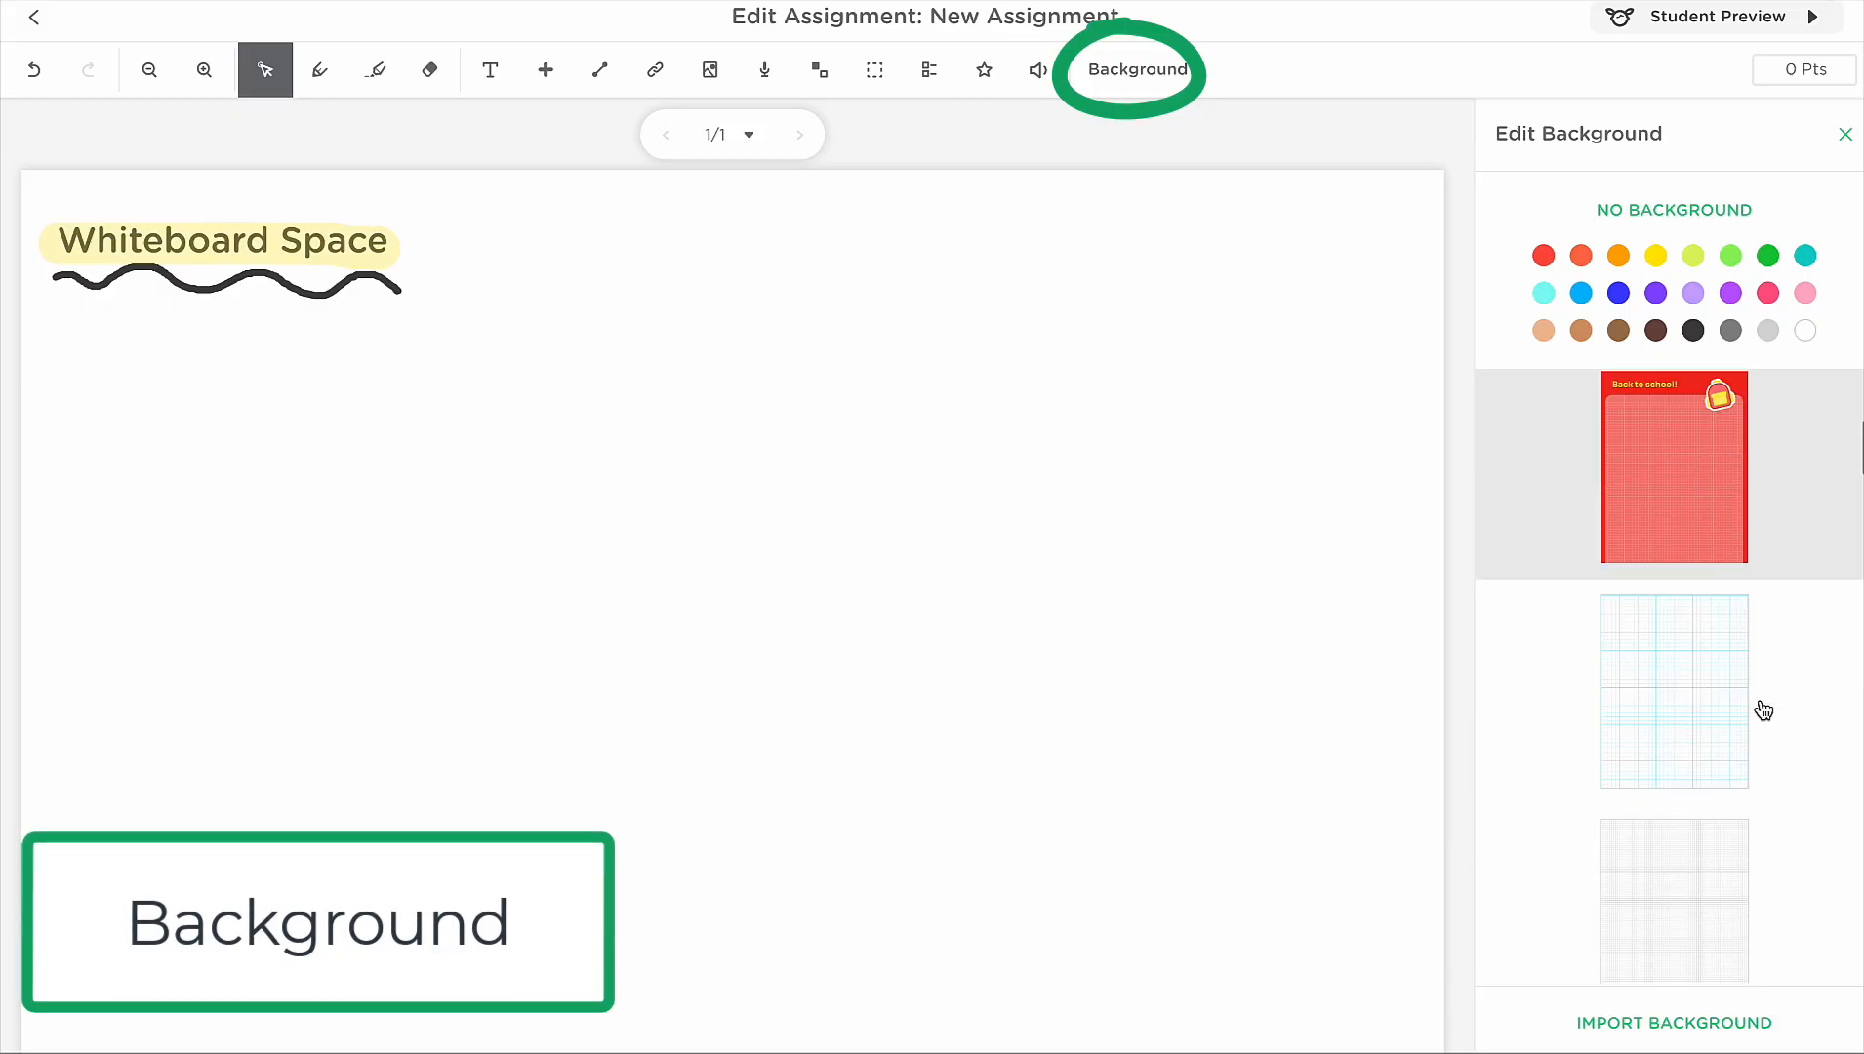
scroll(1718, 624, up, 2)
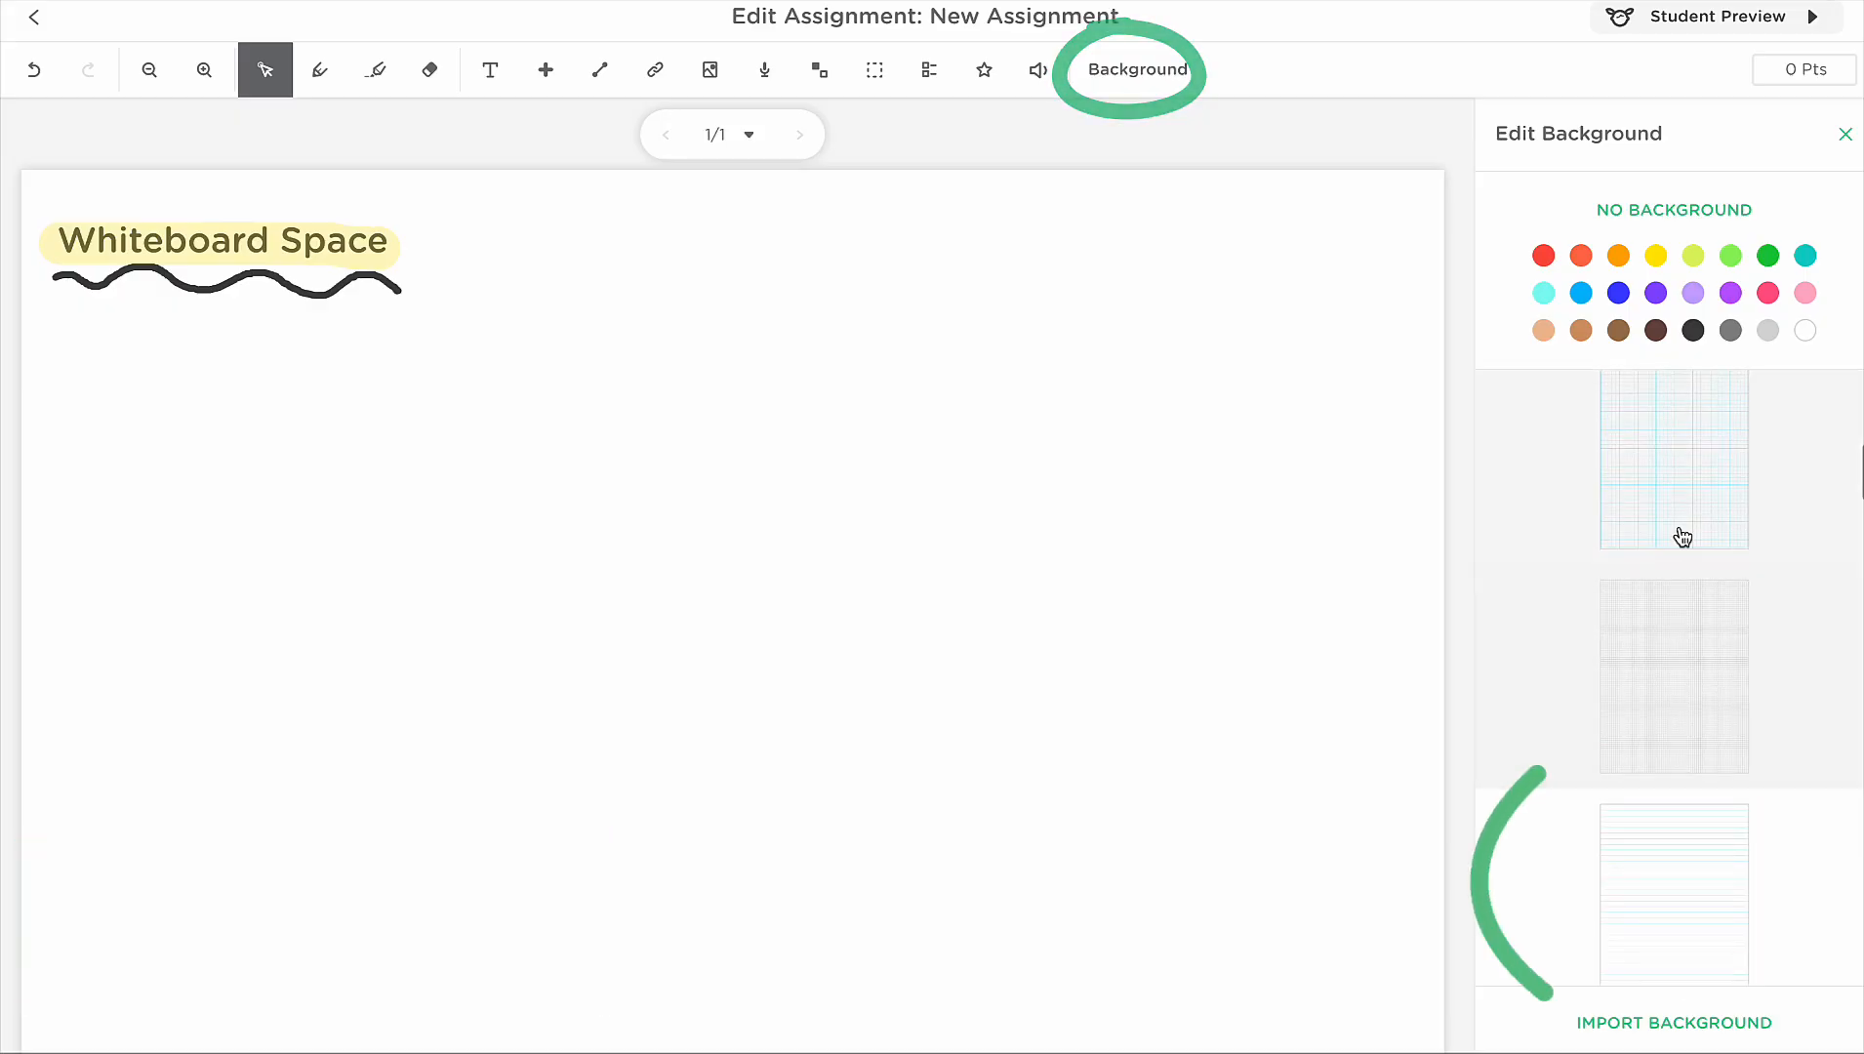
click(1676, 533)
scroll(1697, 781, down, 5)
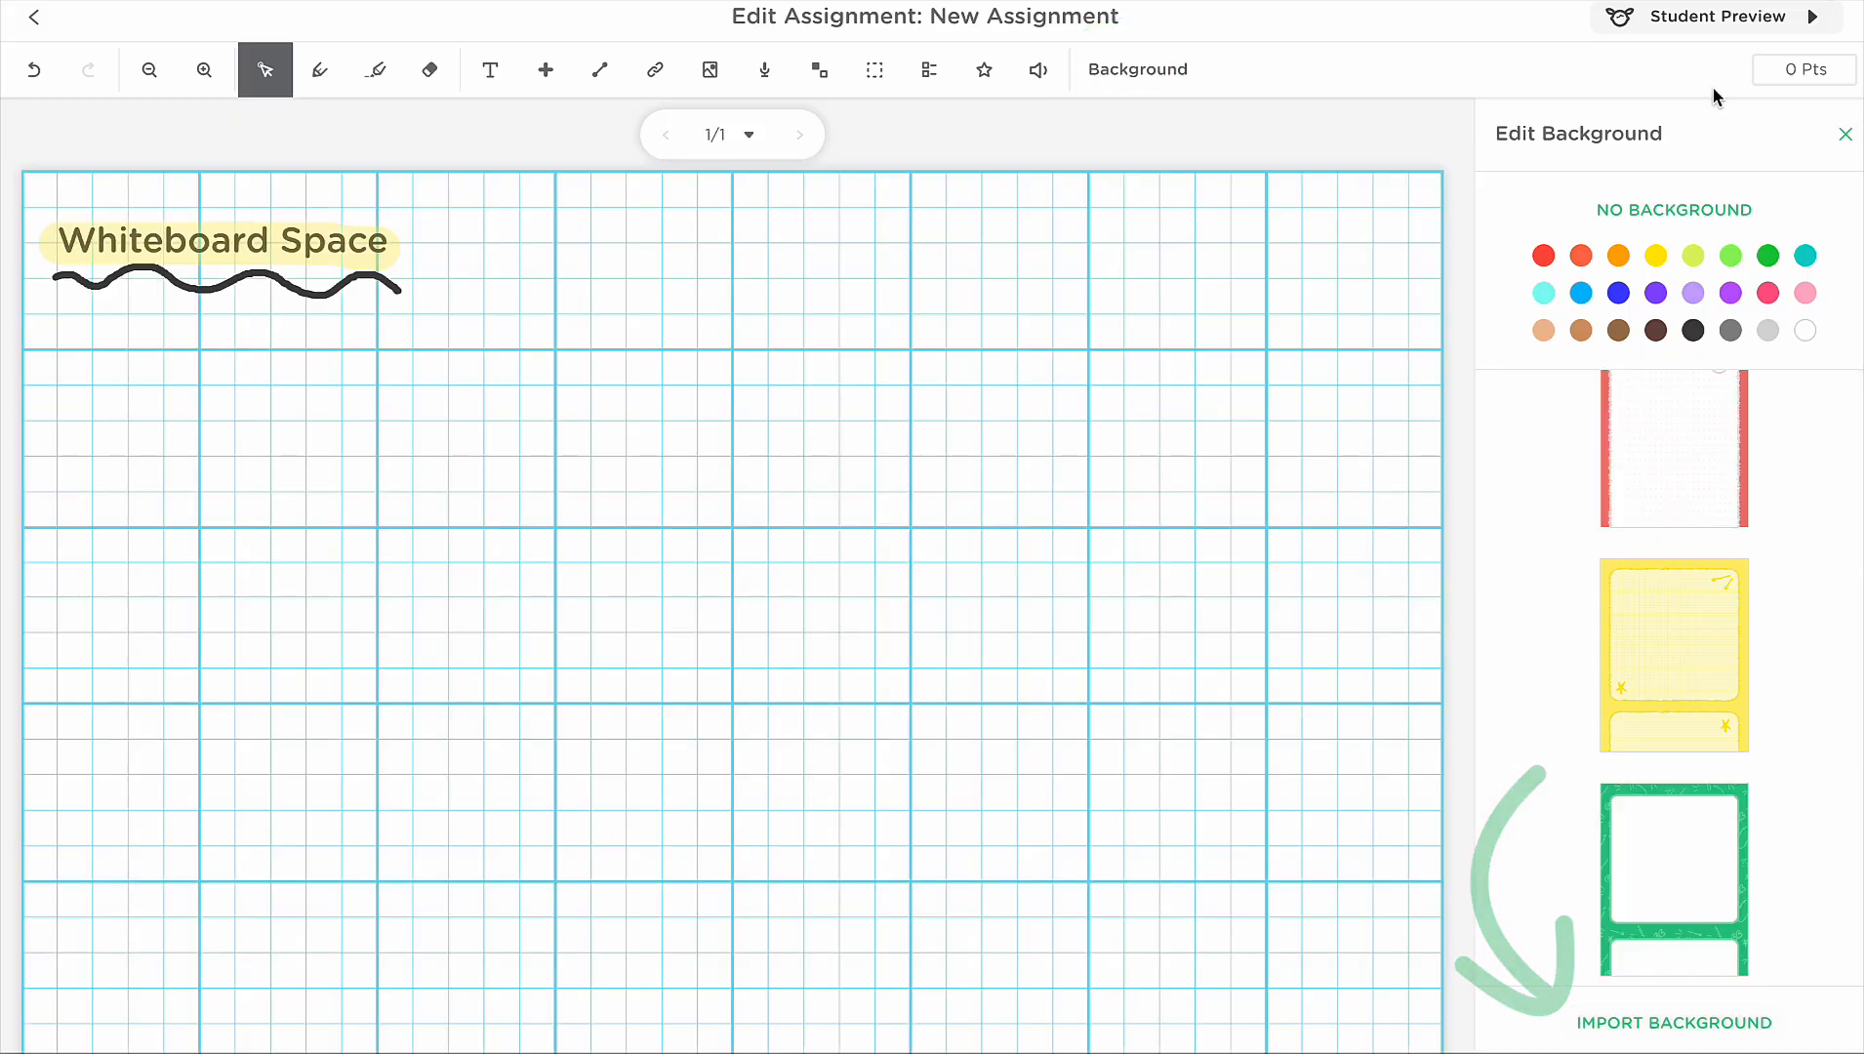
click(1844, 134)
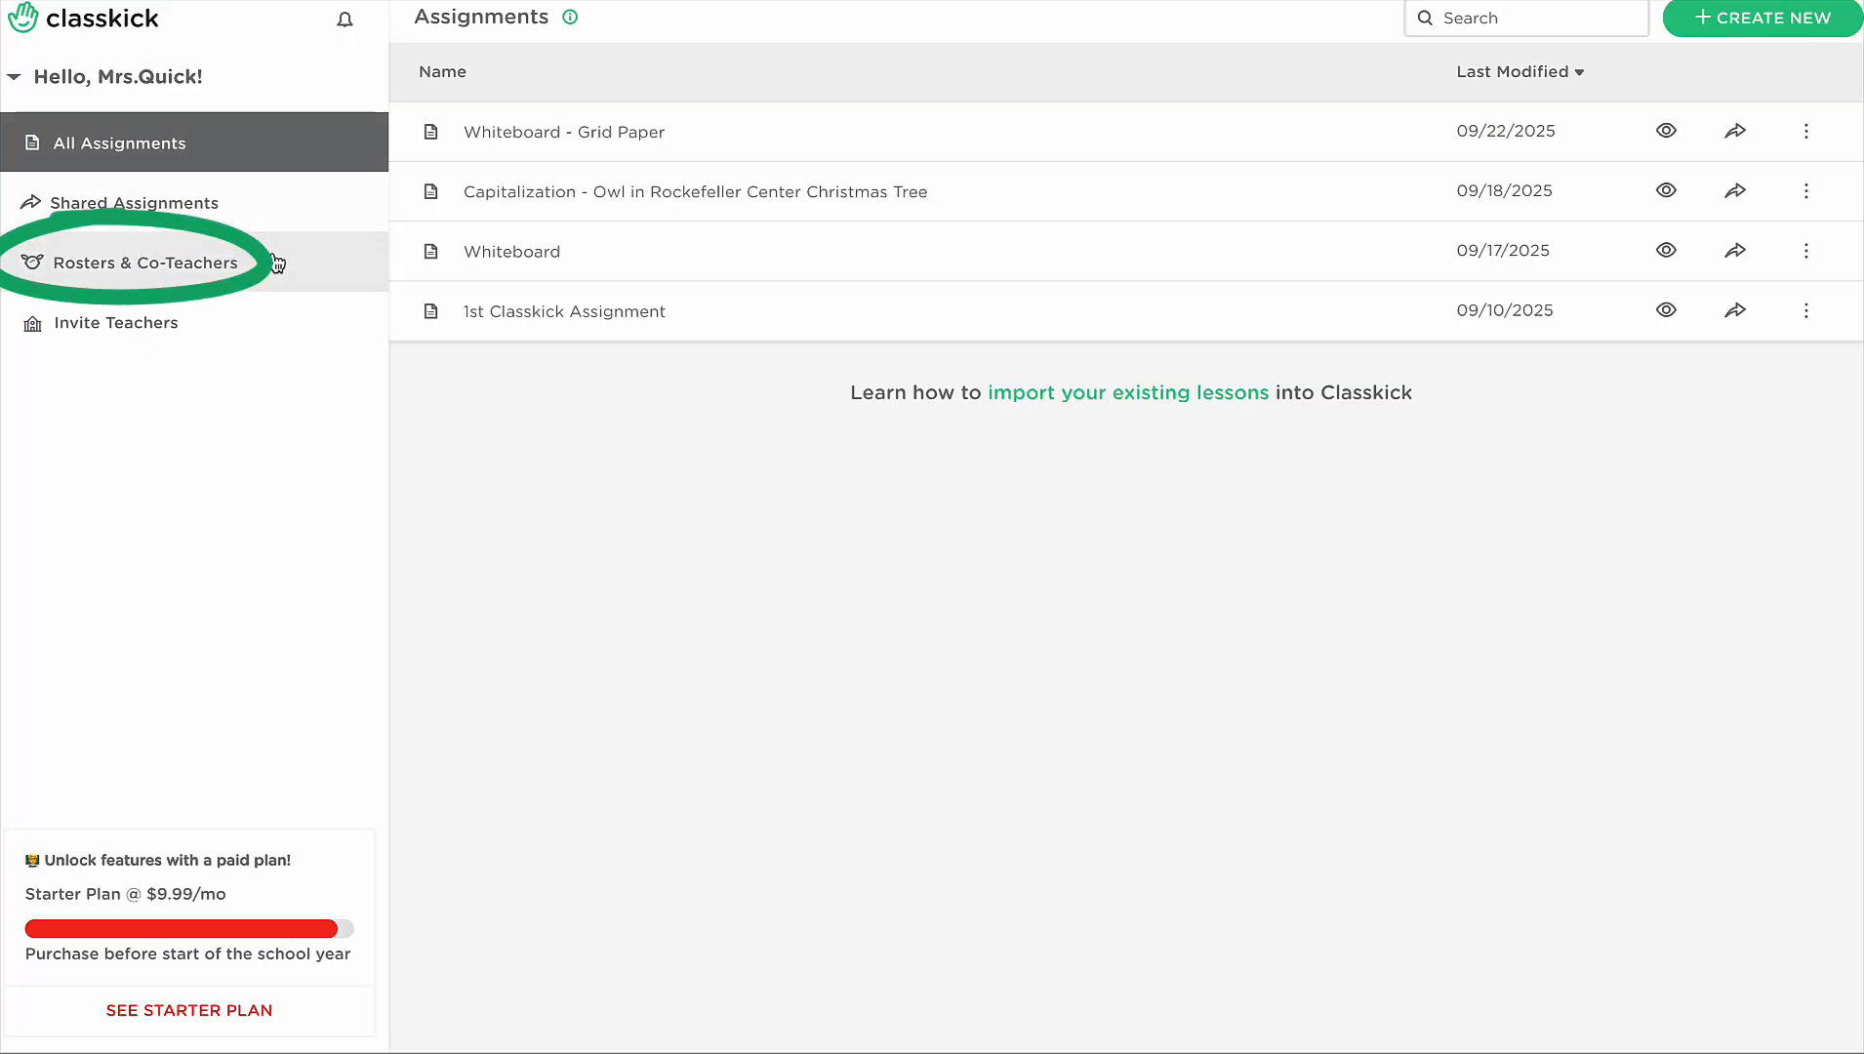
Open the 2nd Hour roster and hand out the Whiteboard - Grid Paper assignment to that class.
click(277, 264)
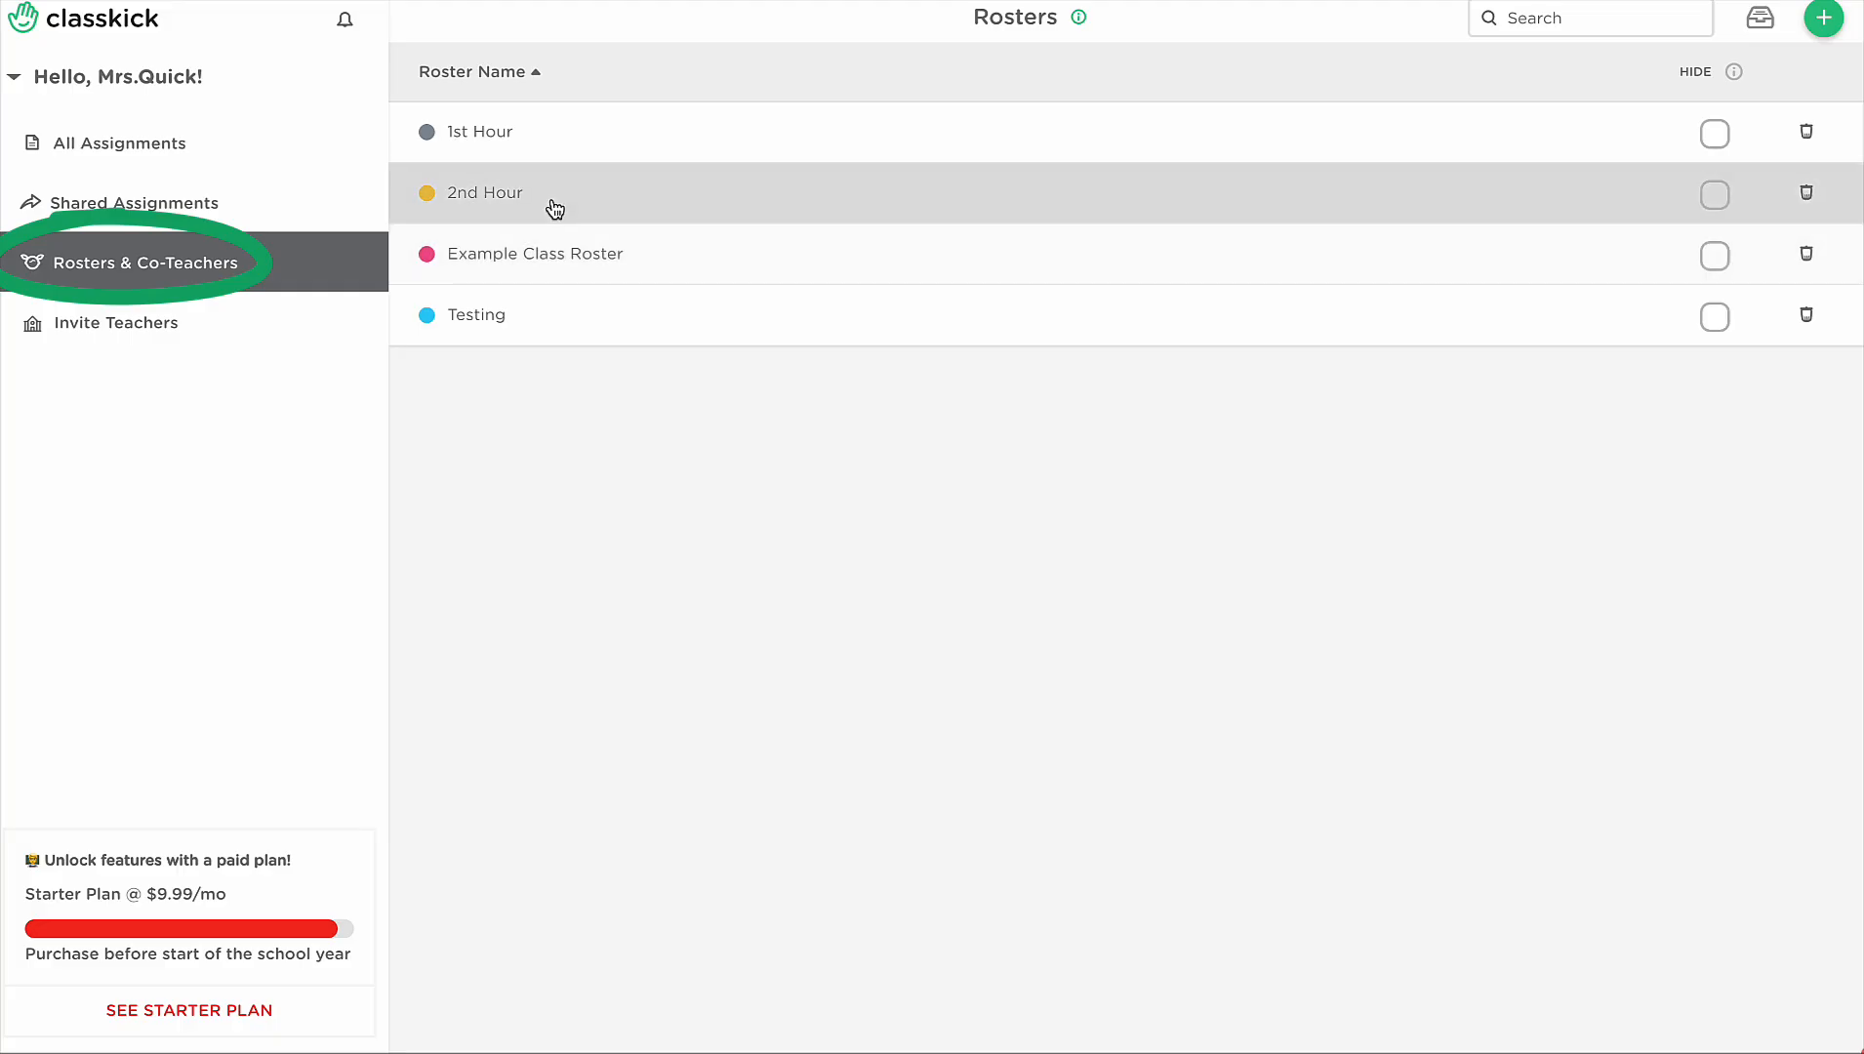
click(554, 203)
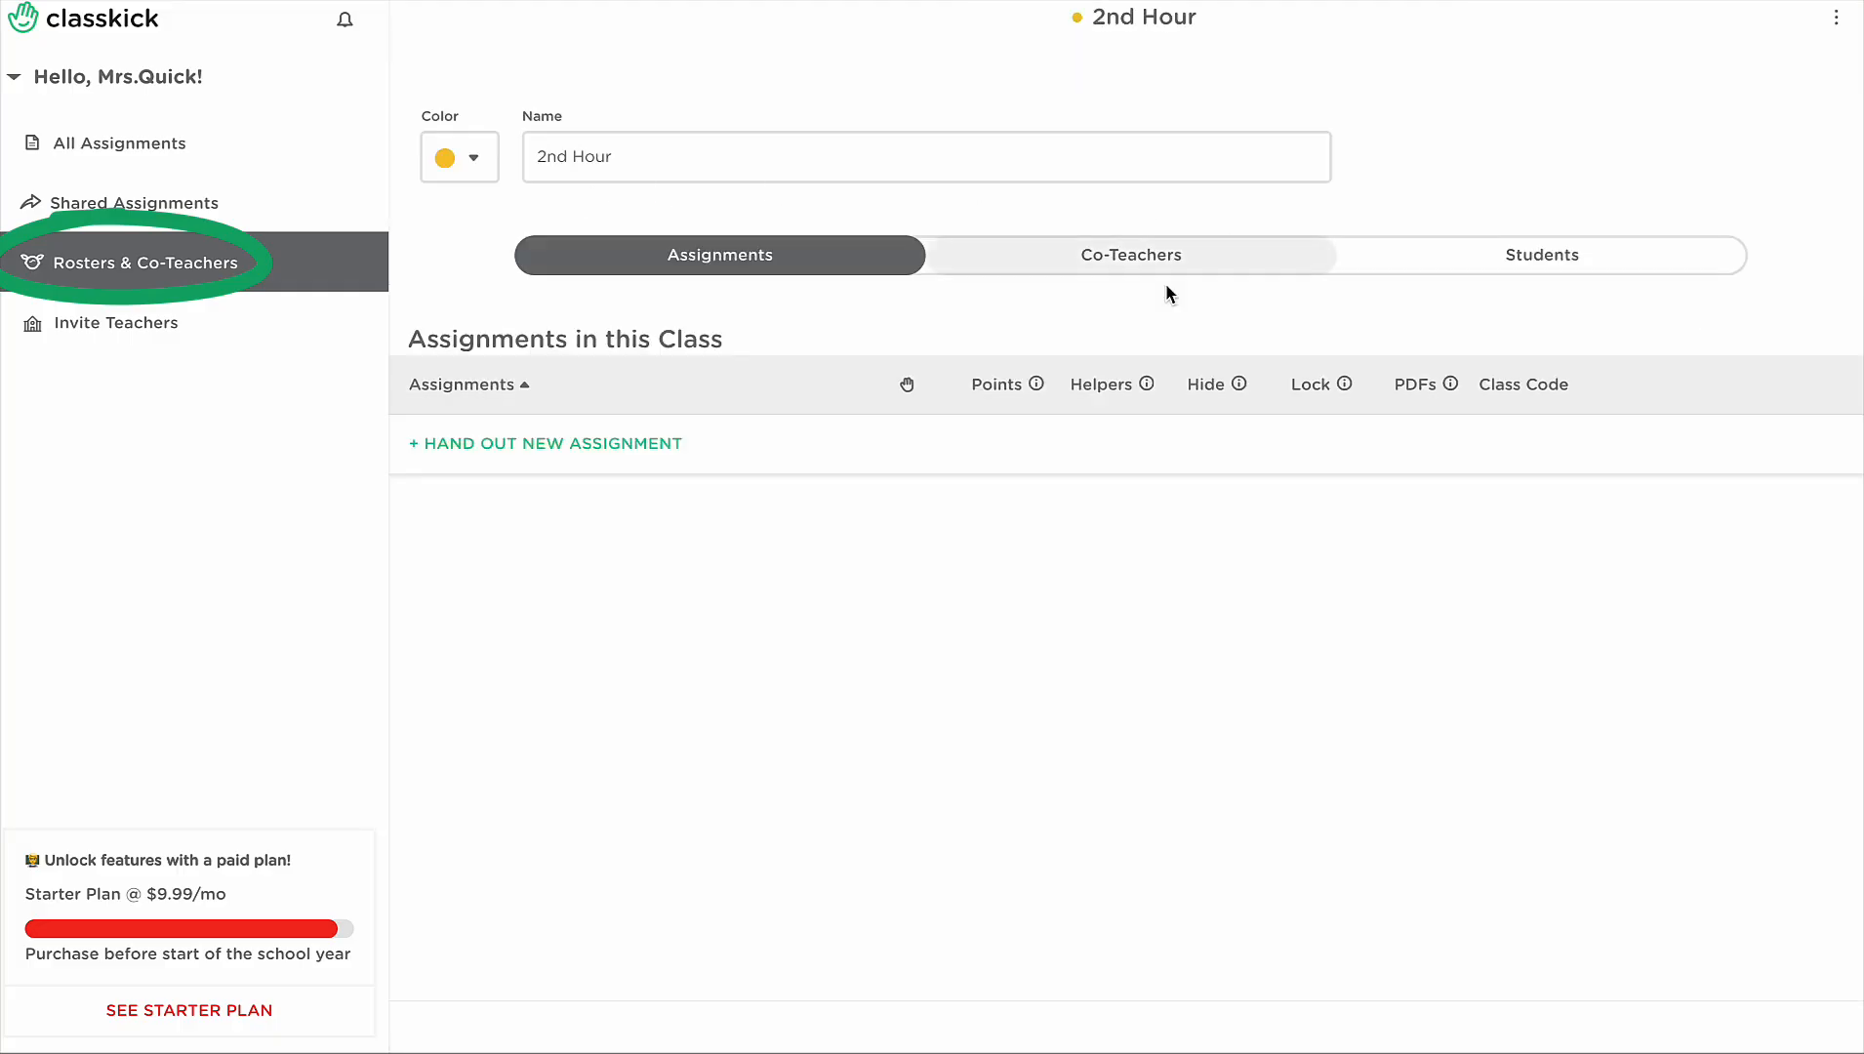
click(512, 447)
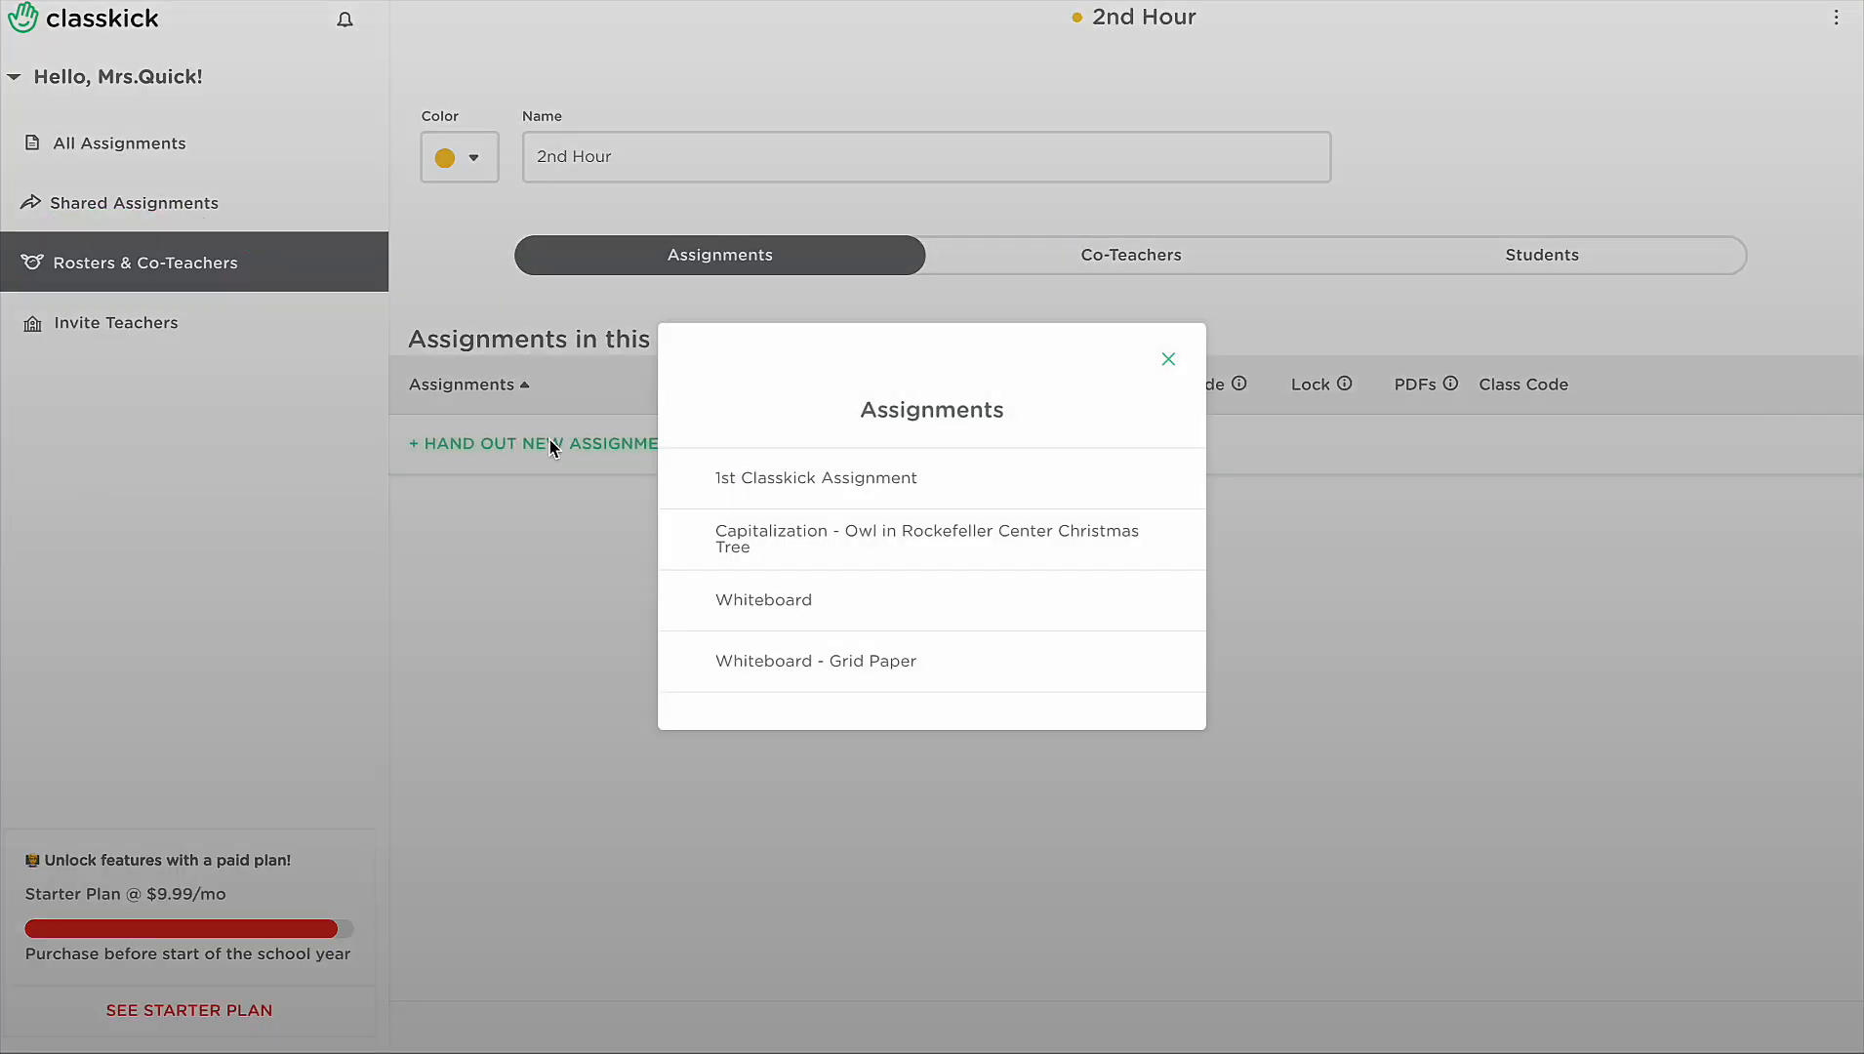
click(818, 646)
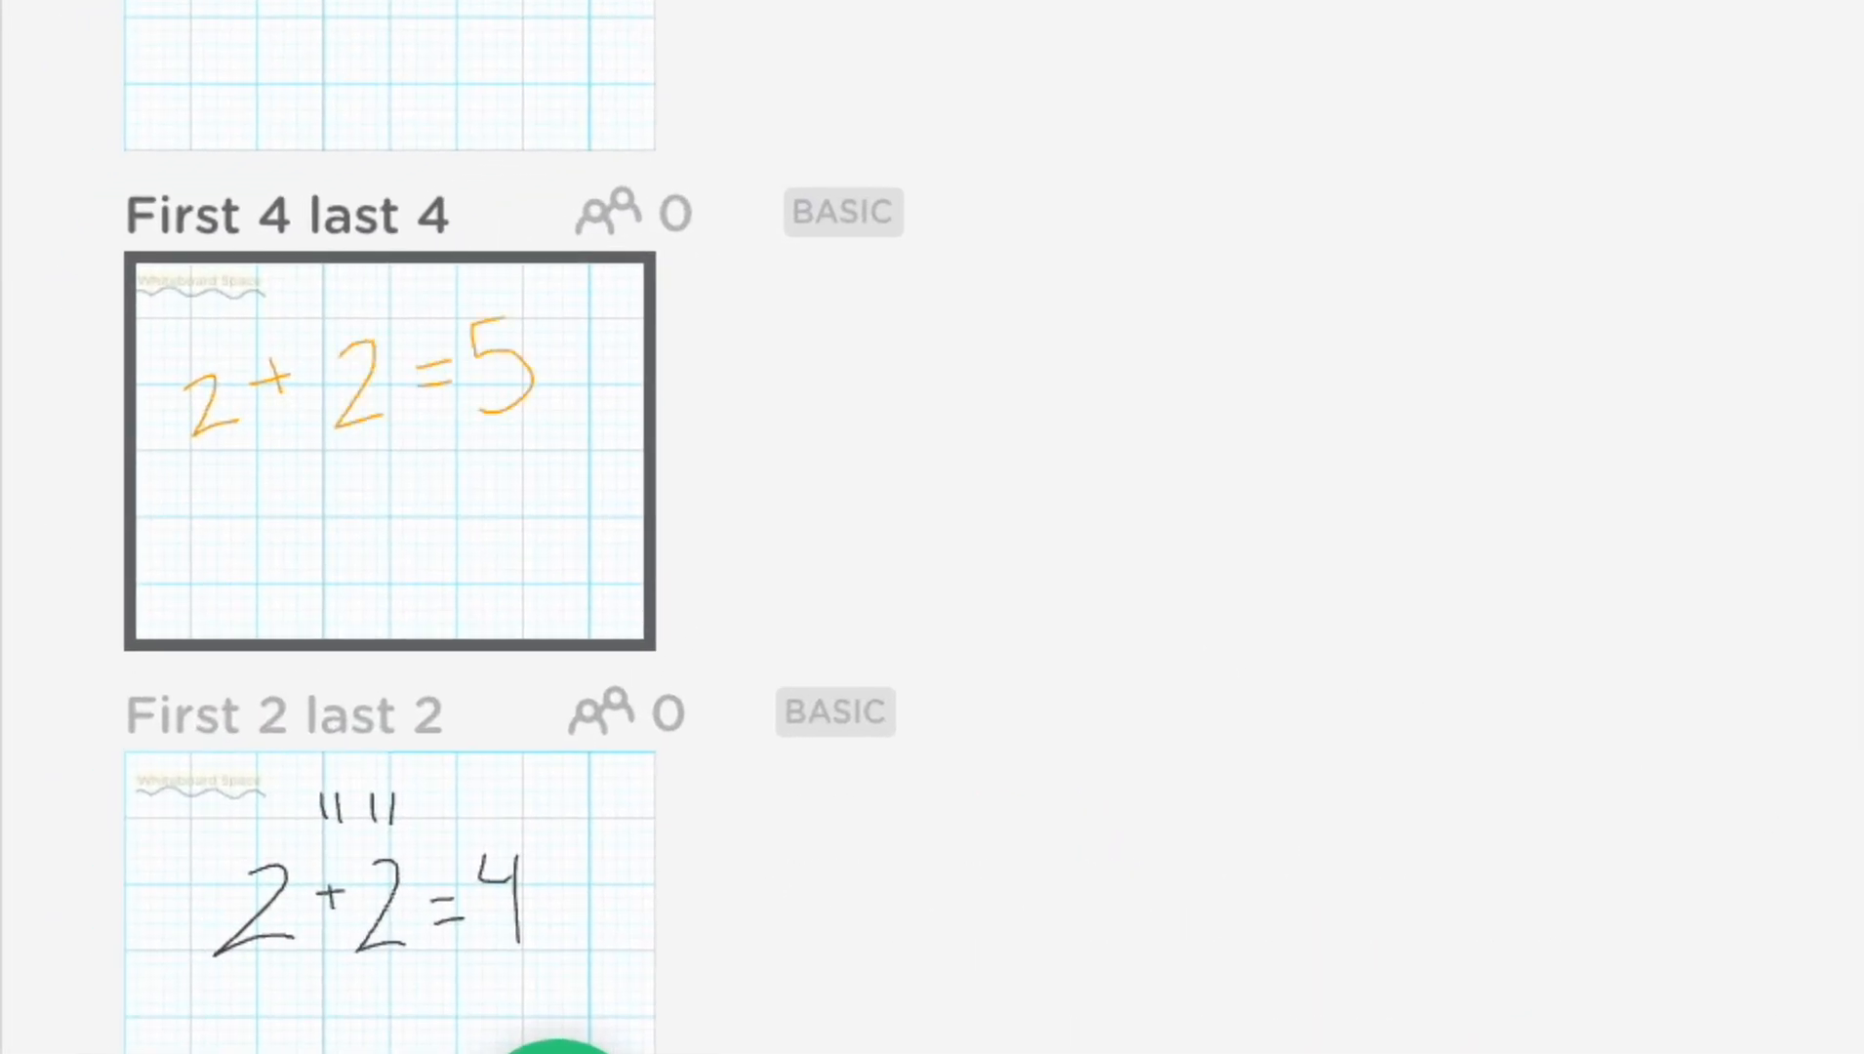
Open the slide of the student who wrote 2 + 2 = 5 and underline the 5 with two black pen strokes.
click(479, 425)
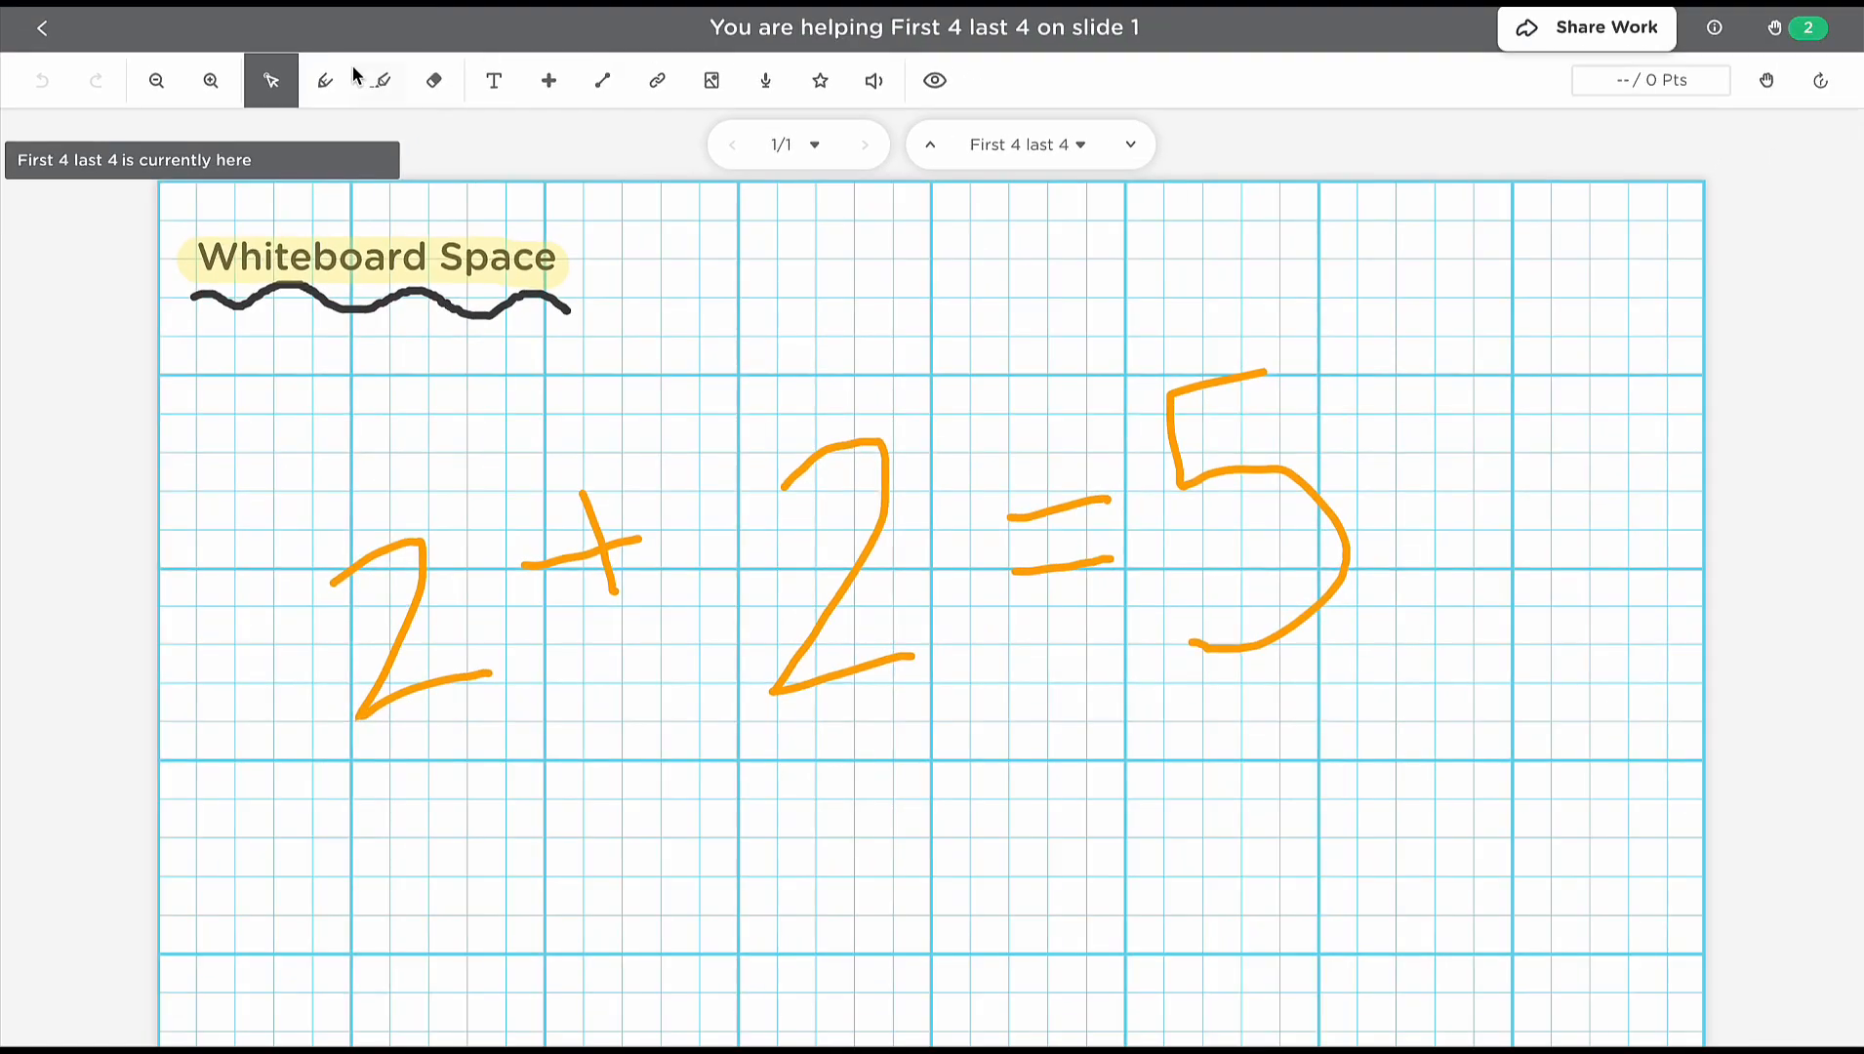
click(327, 81)
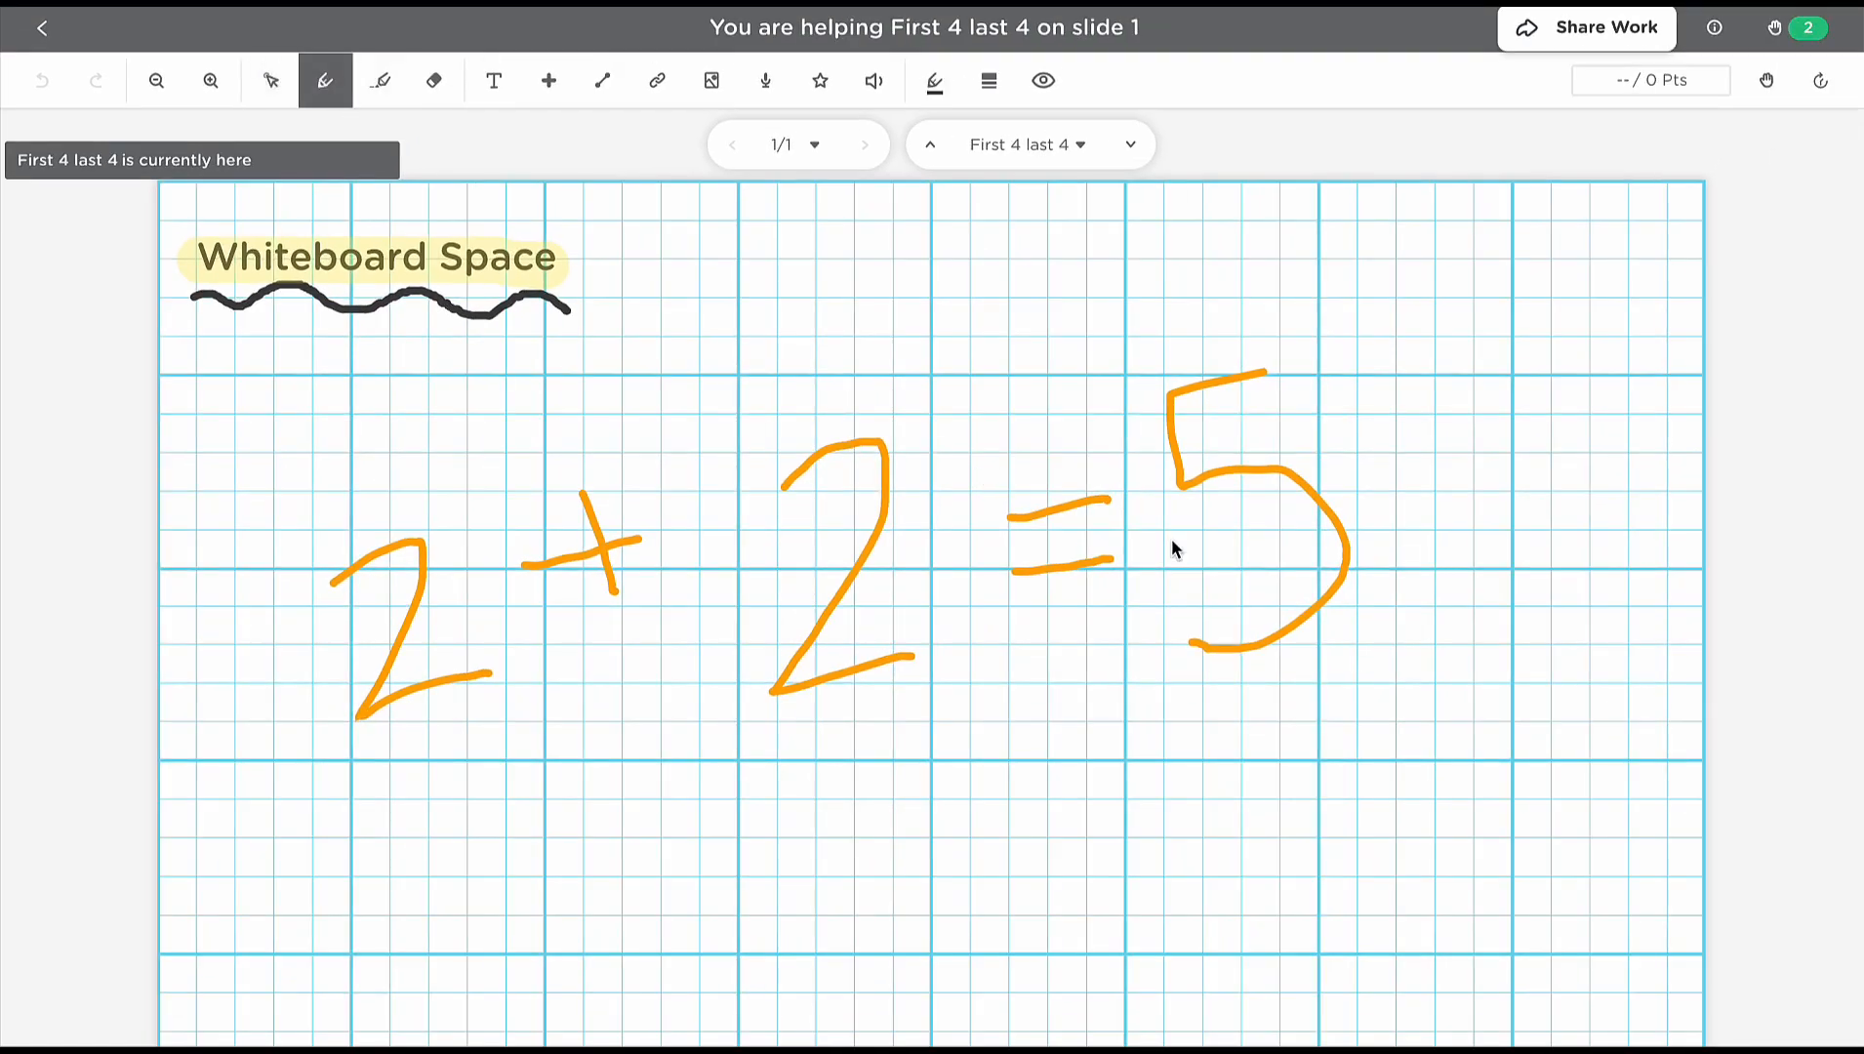
drag(1192, 727, 1424, 657)
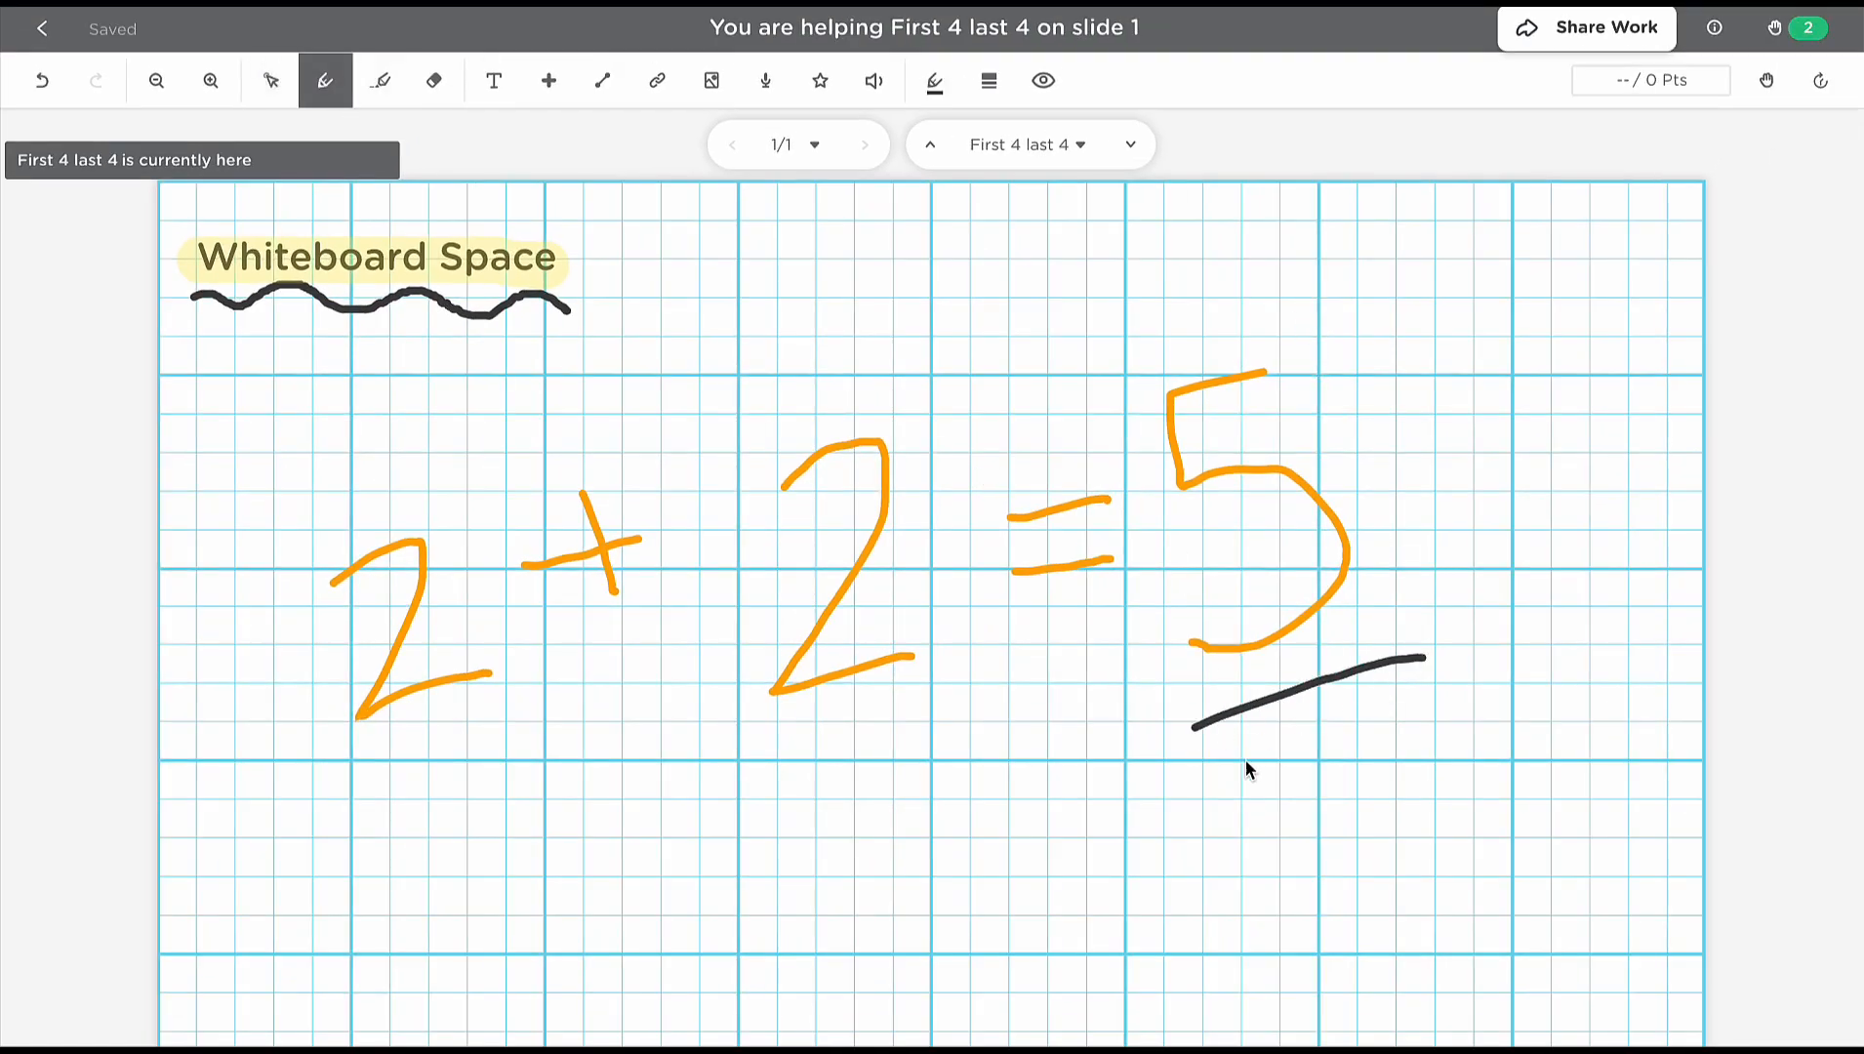
drag(1238, 763, 1476, 678)
Create and save a new sticker with the text "Try Again" and the pencil image.
click(820, 80)
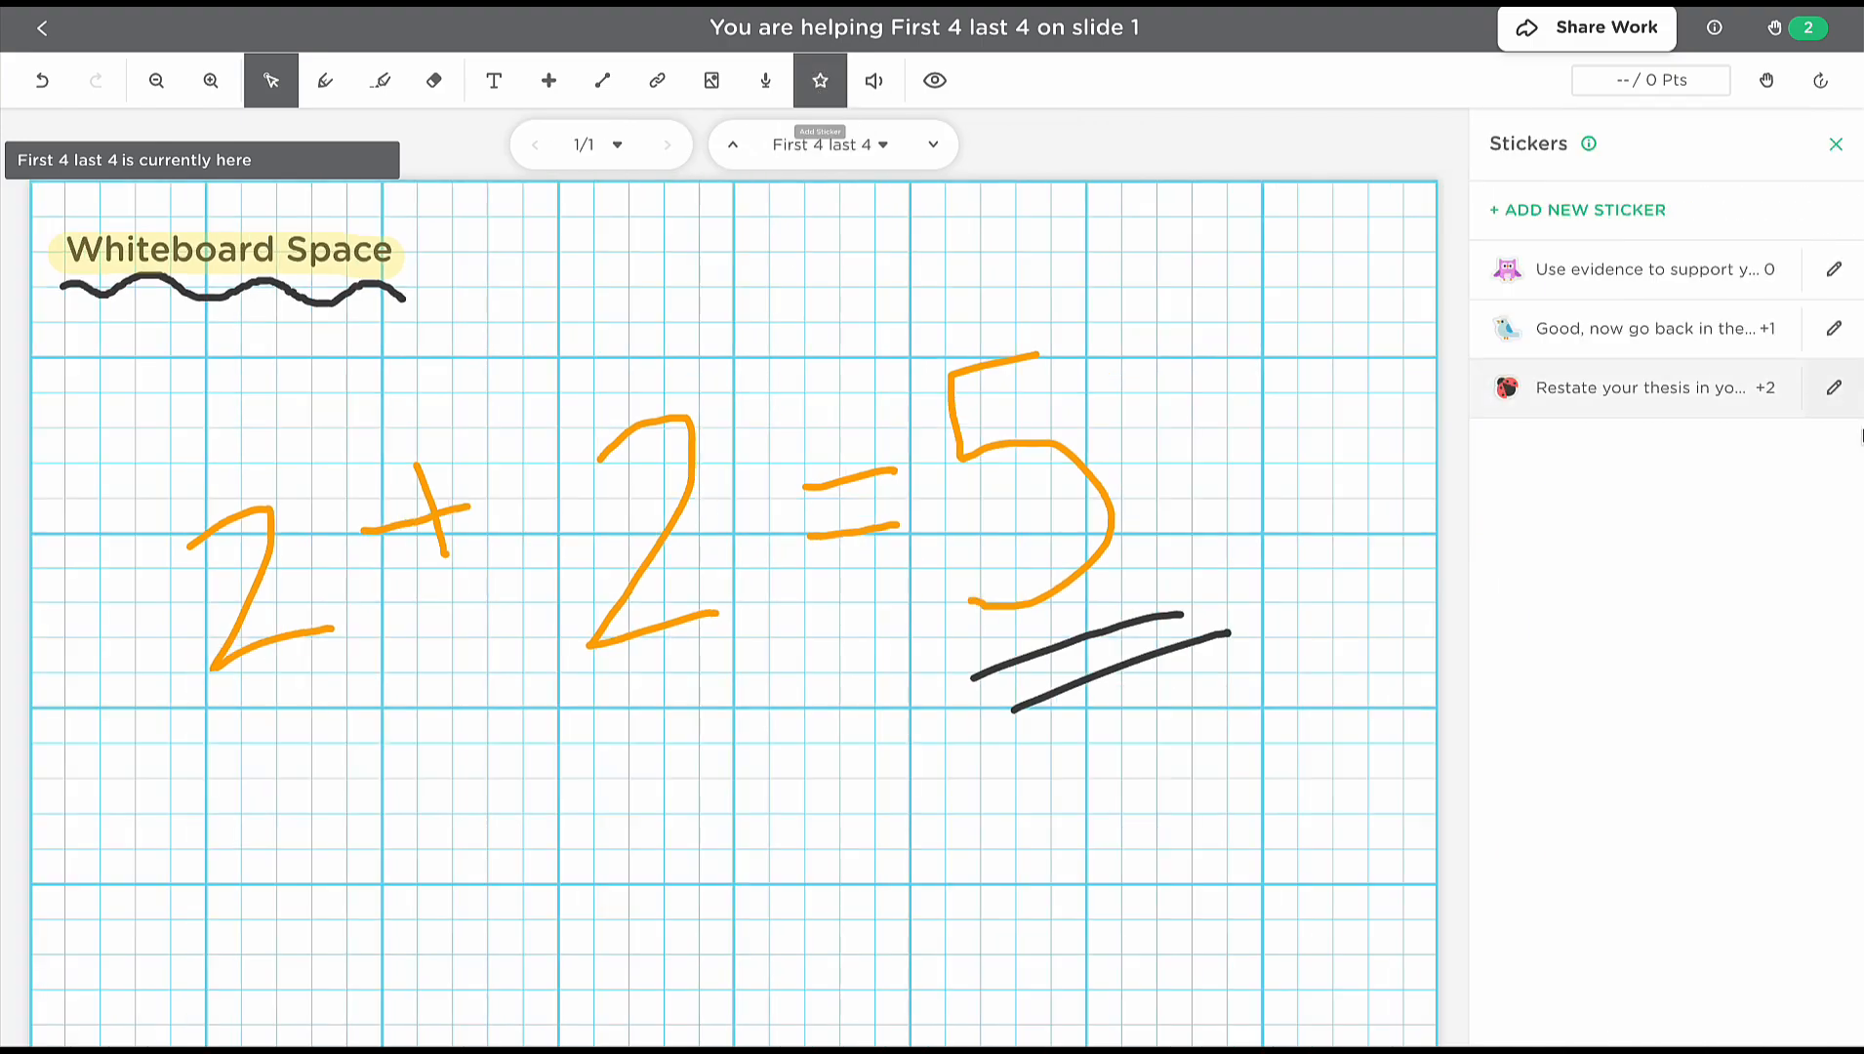
click(1648, 210)
click(1618, 395)
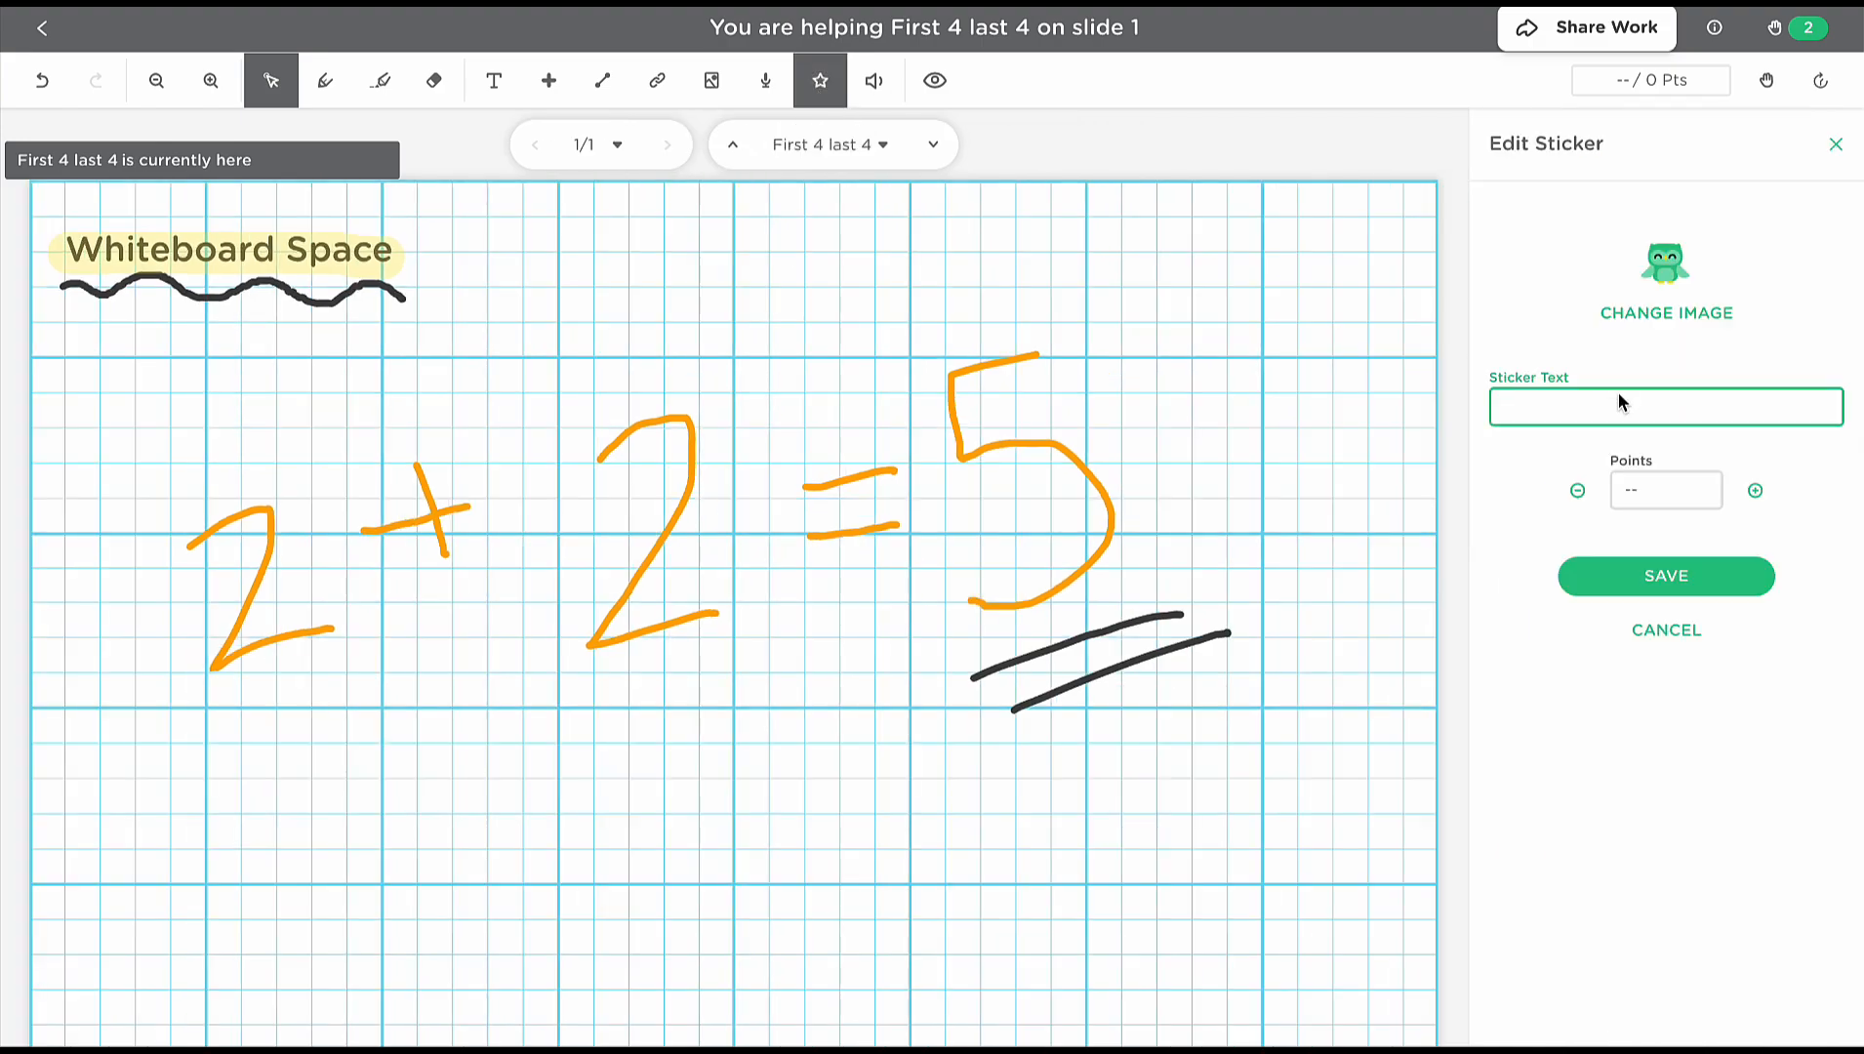
text(Try Again)
click(1670, 277)
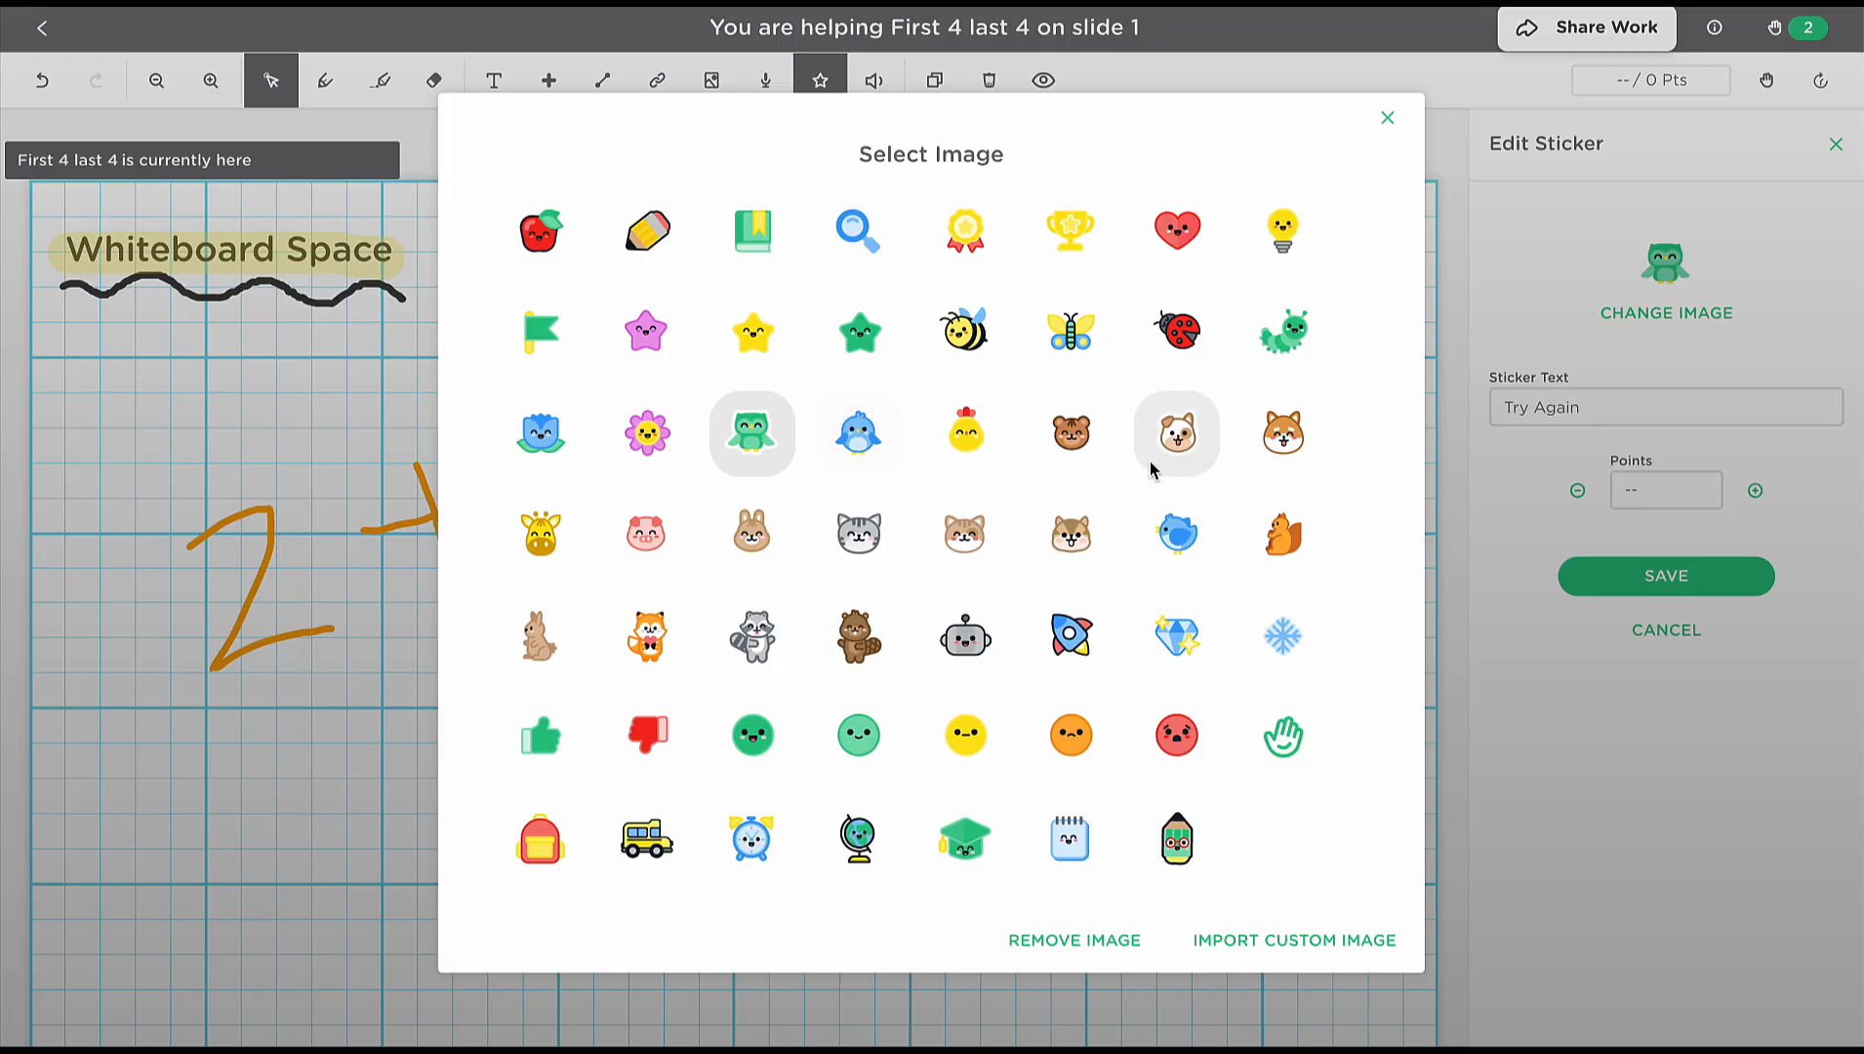
click(646, 229)
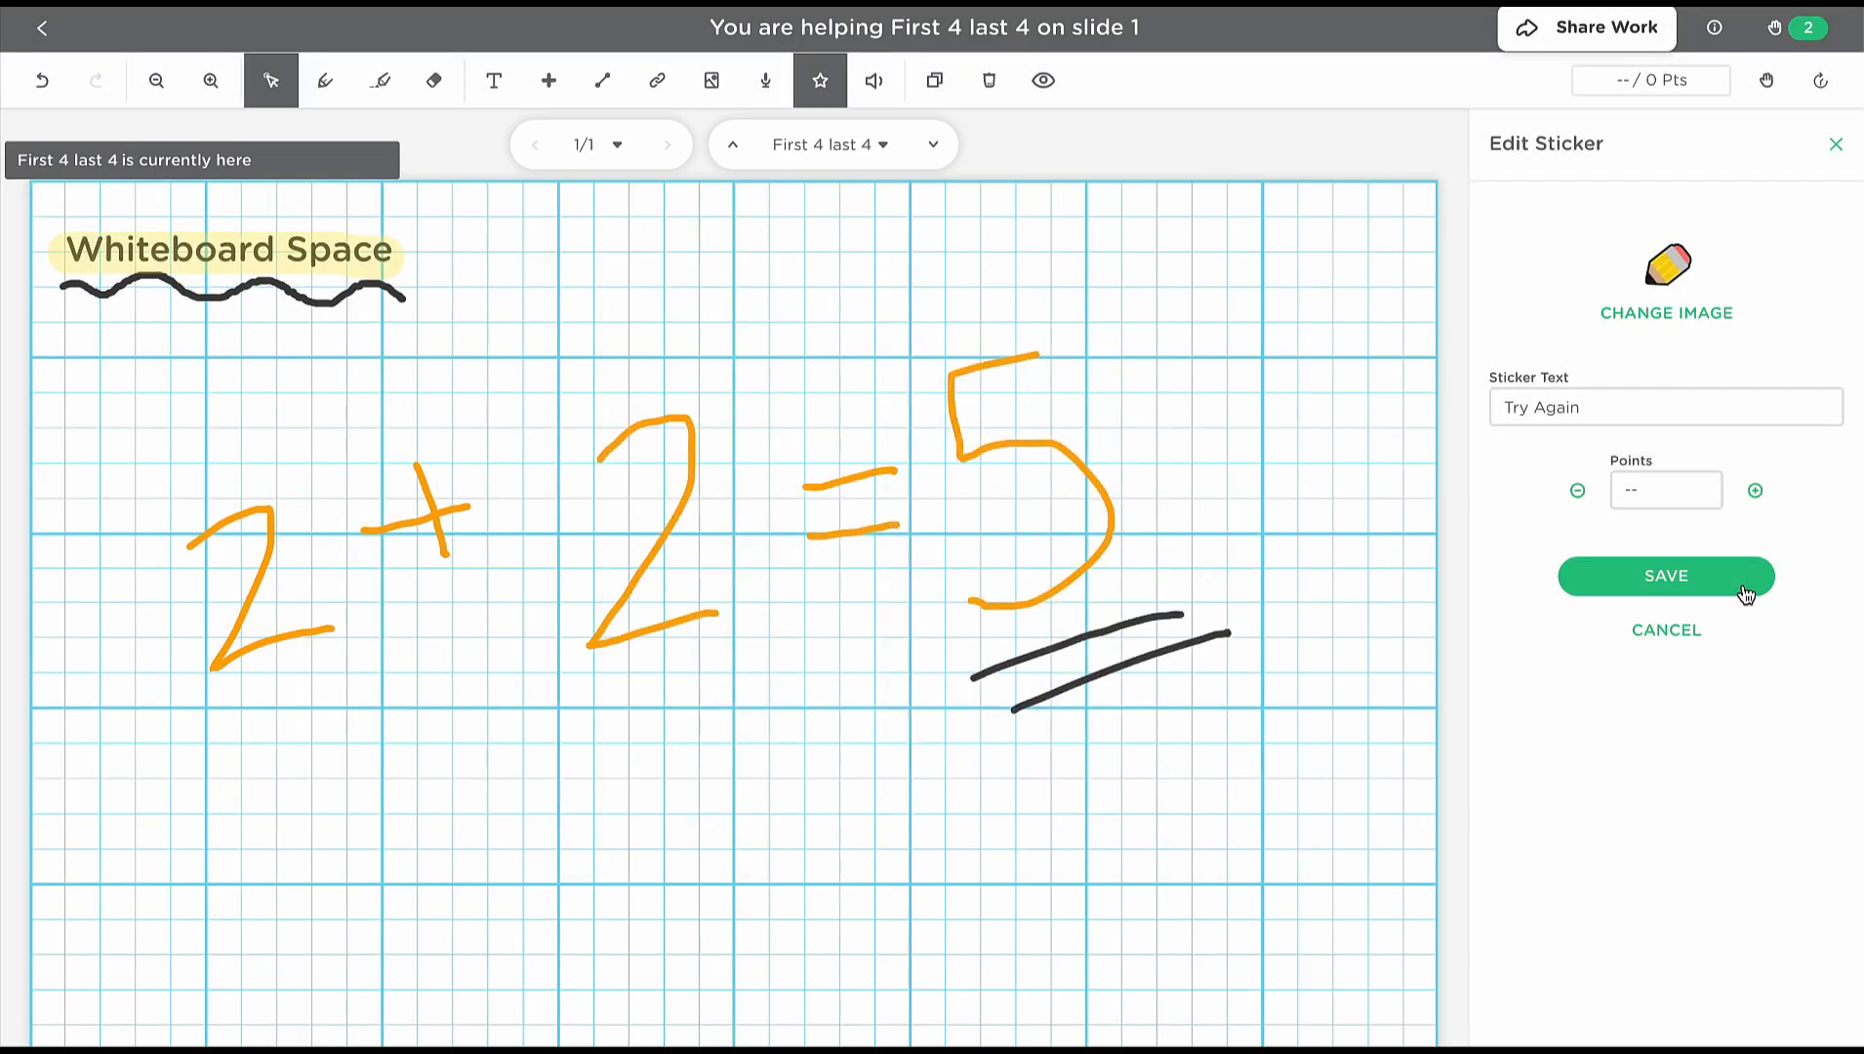
click(1684, 581)
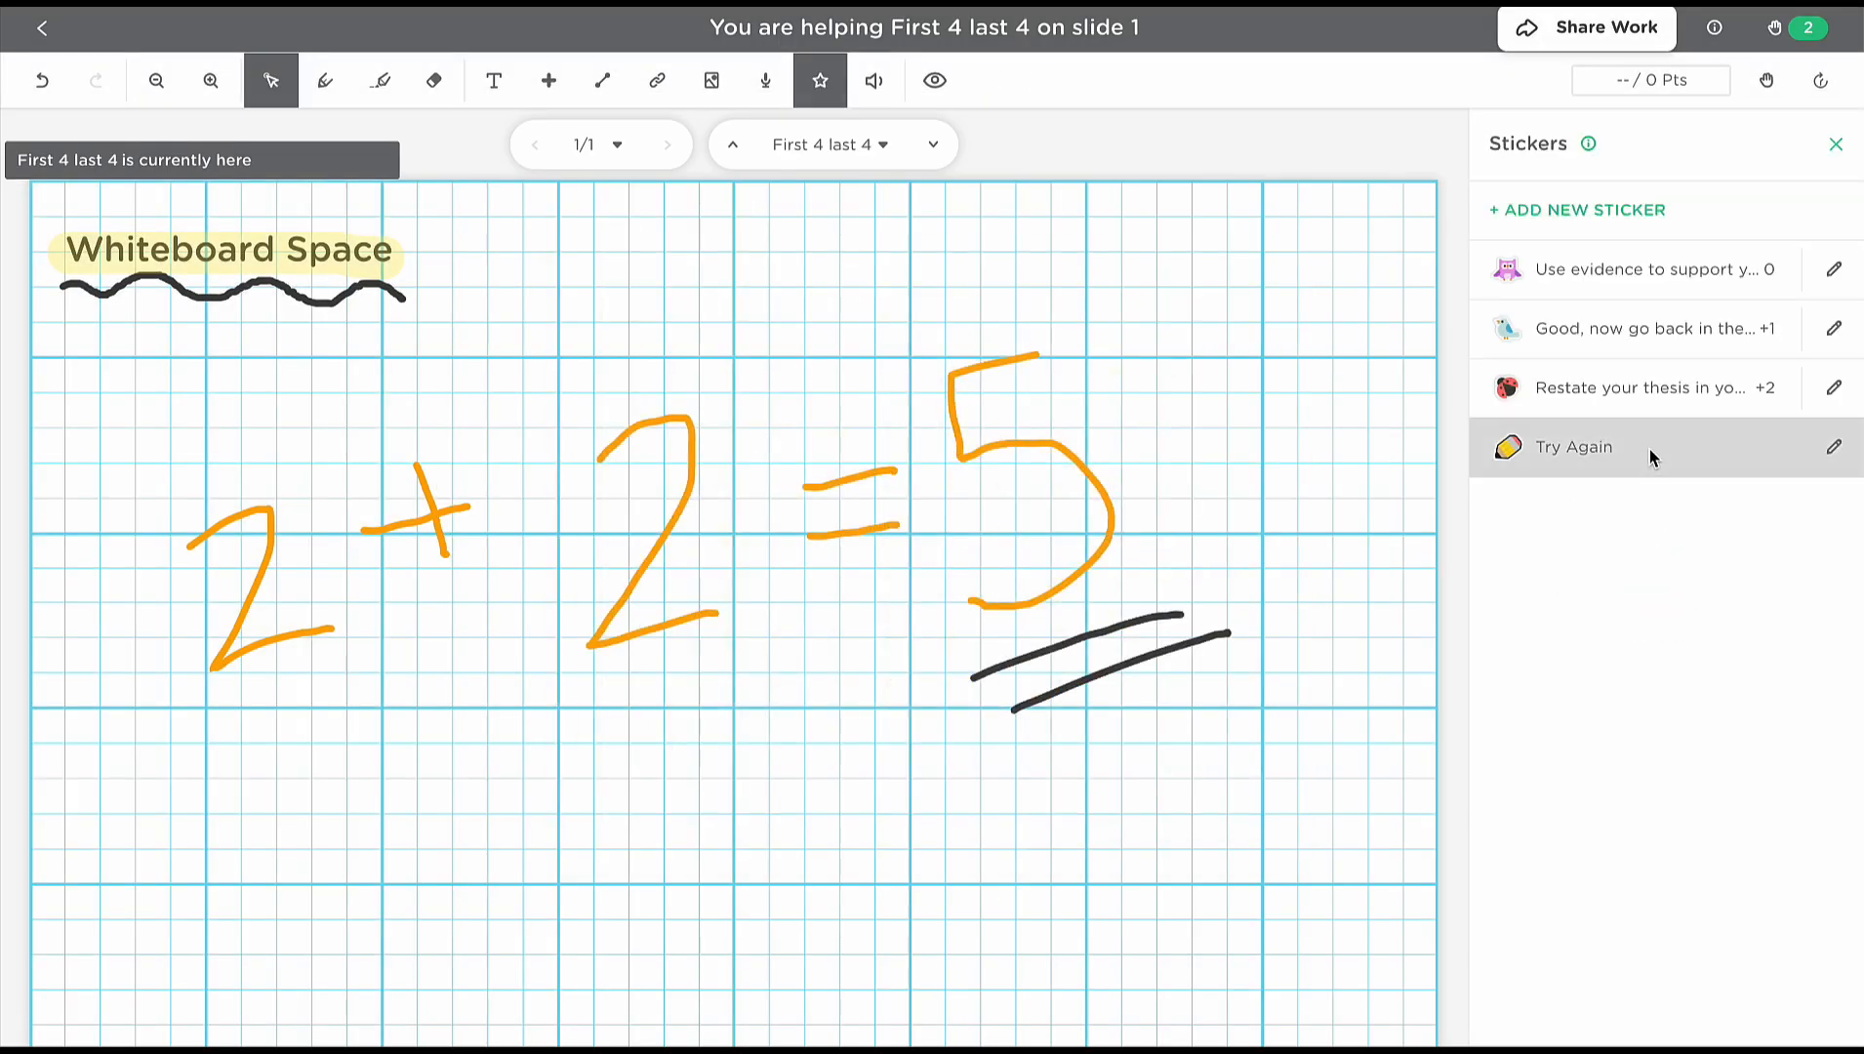
Place the Try Again sticker on the student's slide, move it just above and beside the 5, and close the sticker list.
click(1649, 449)
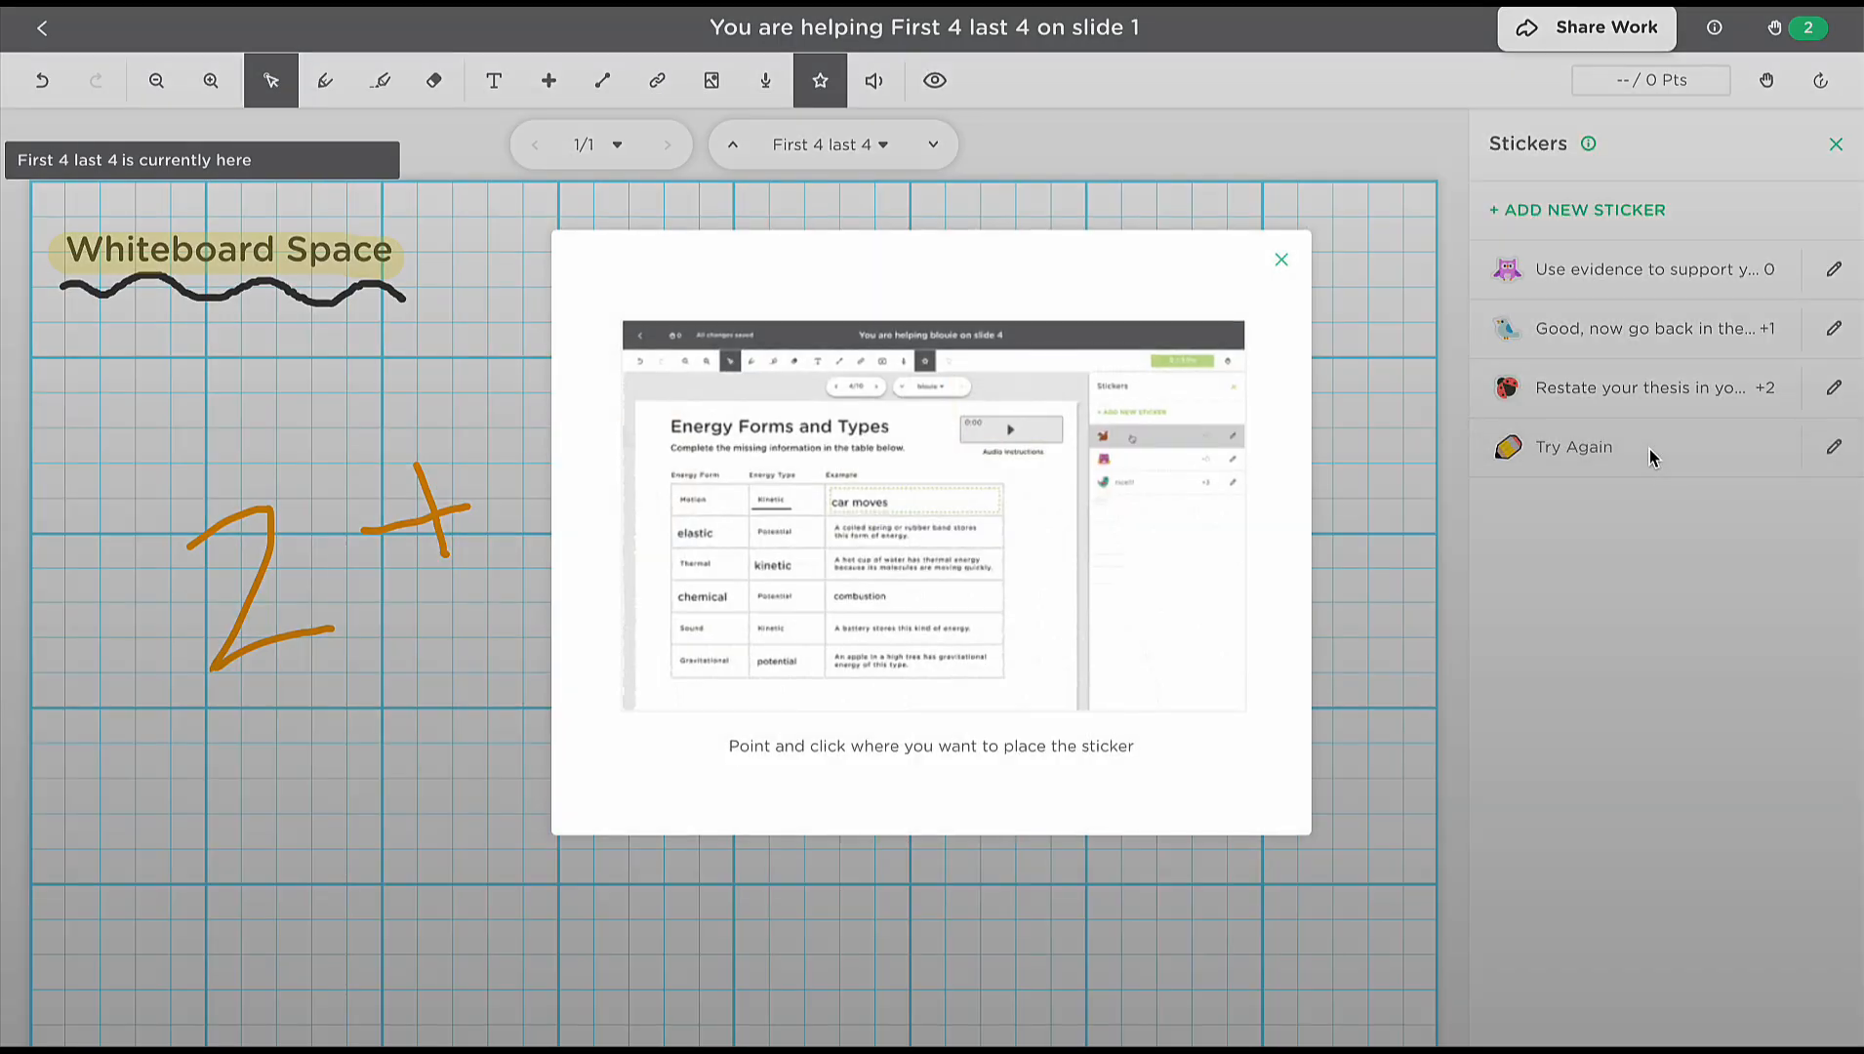
click(1283, 257)
click(1542, 436)
click(1215, 367)
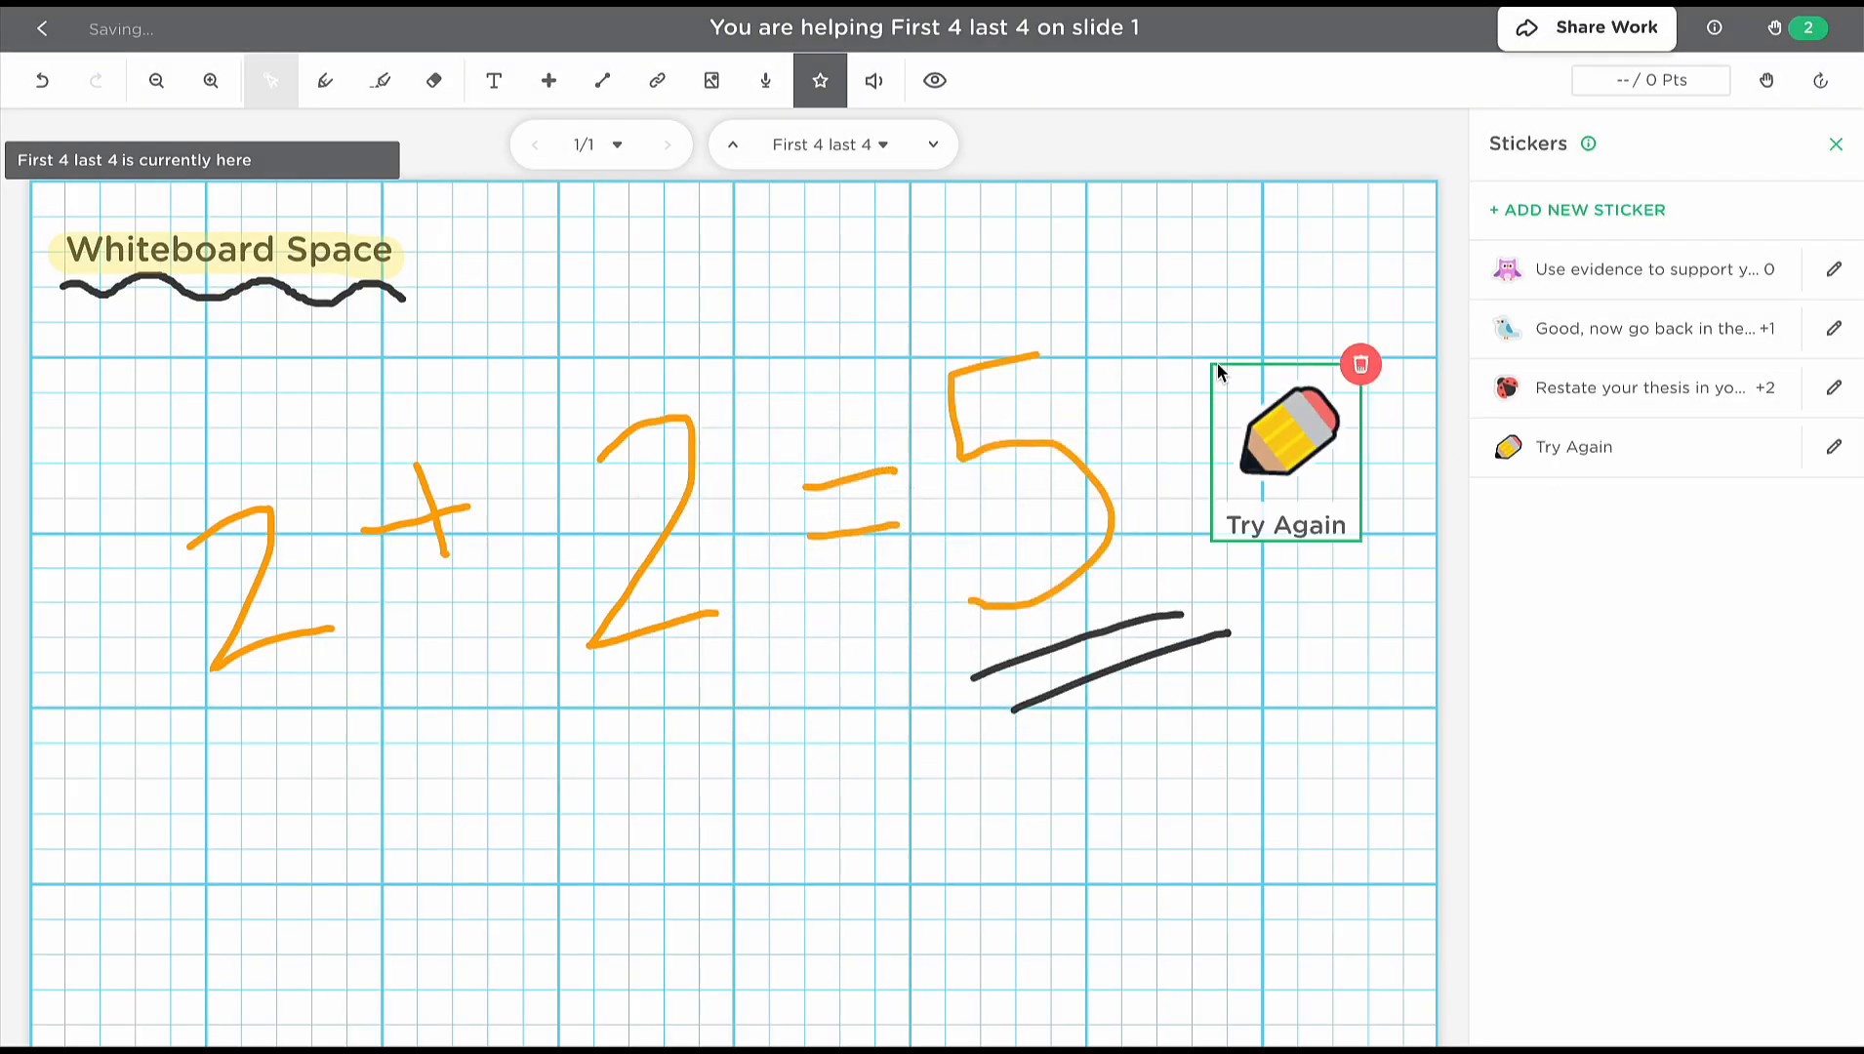
drag(1332, 451, 1201, 342)
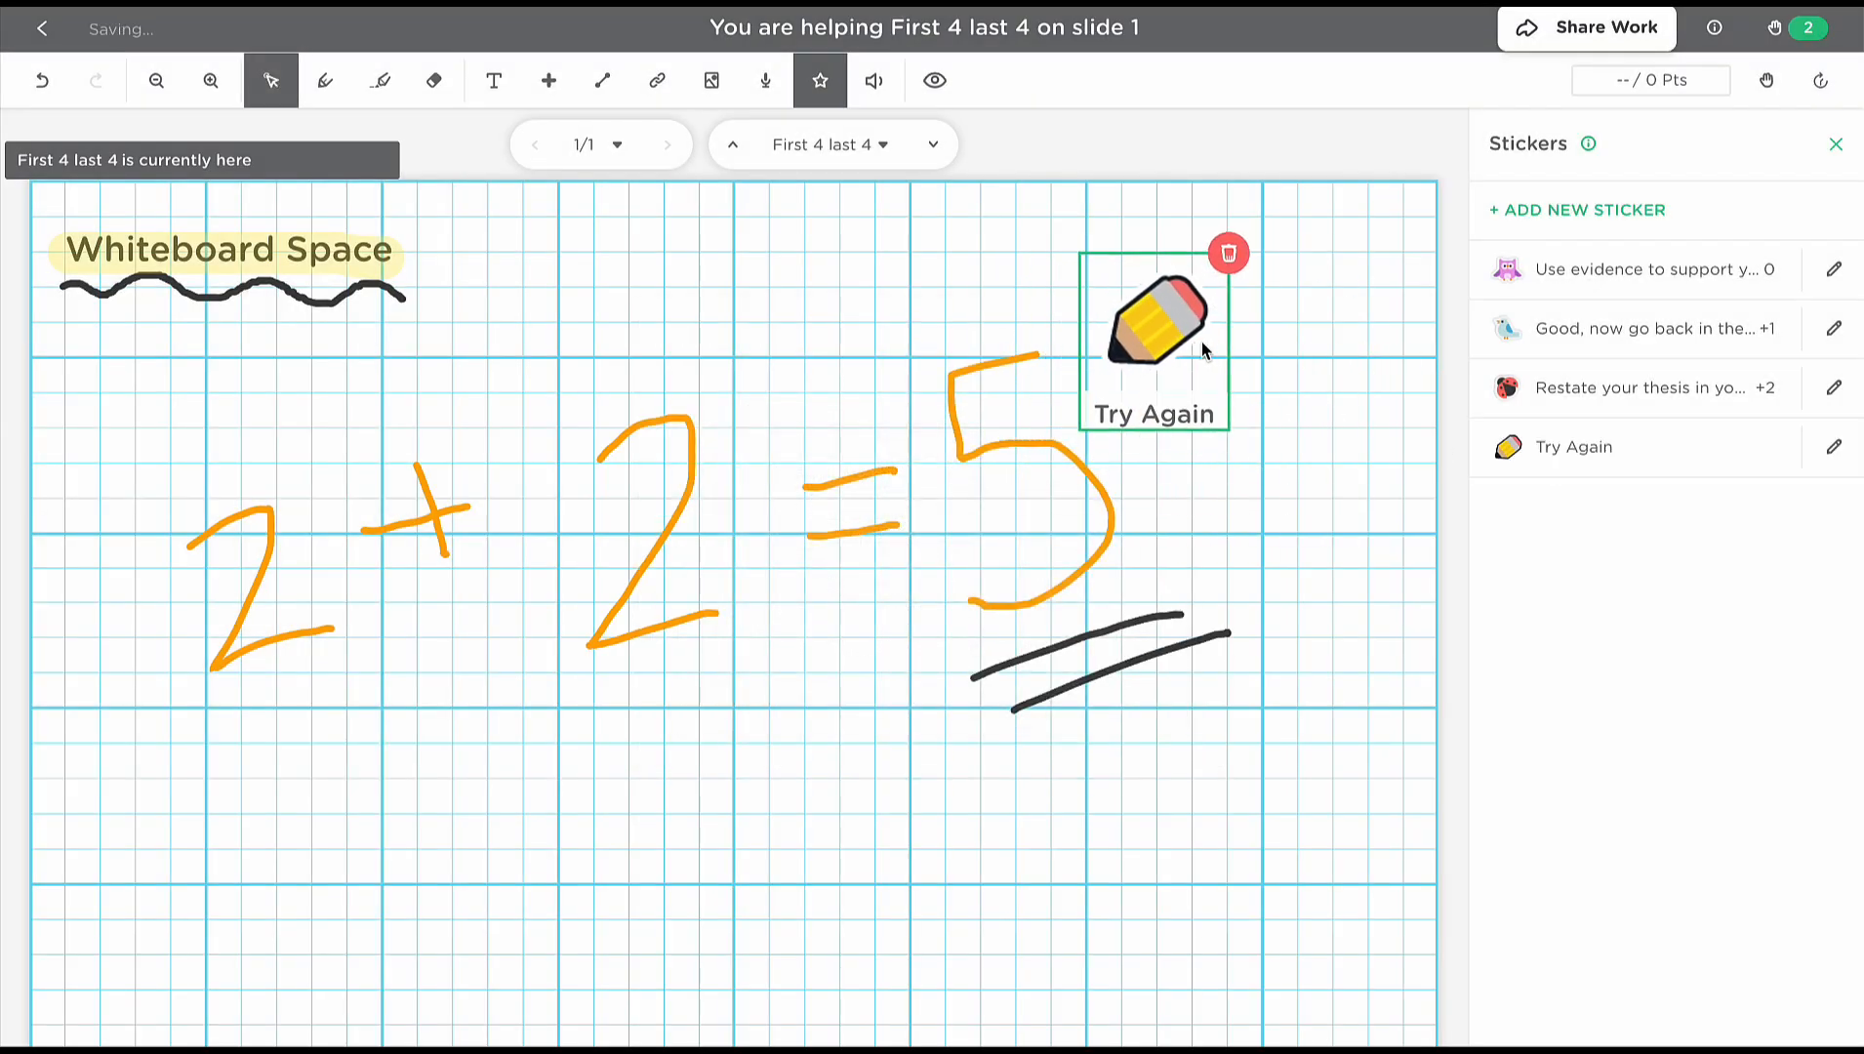
click(1835, 143)
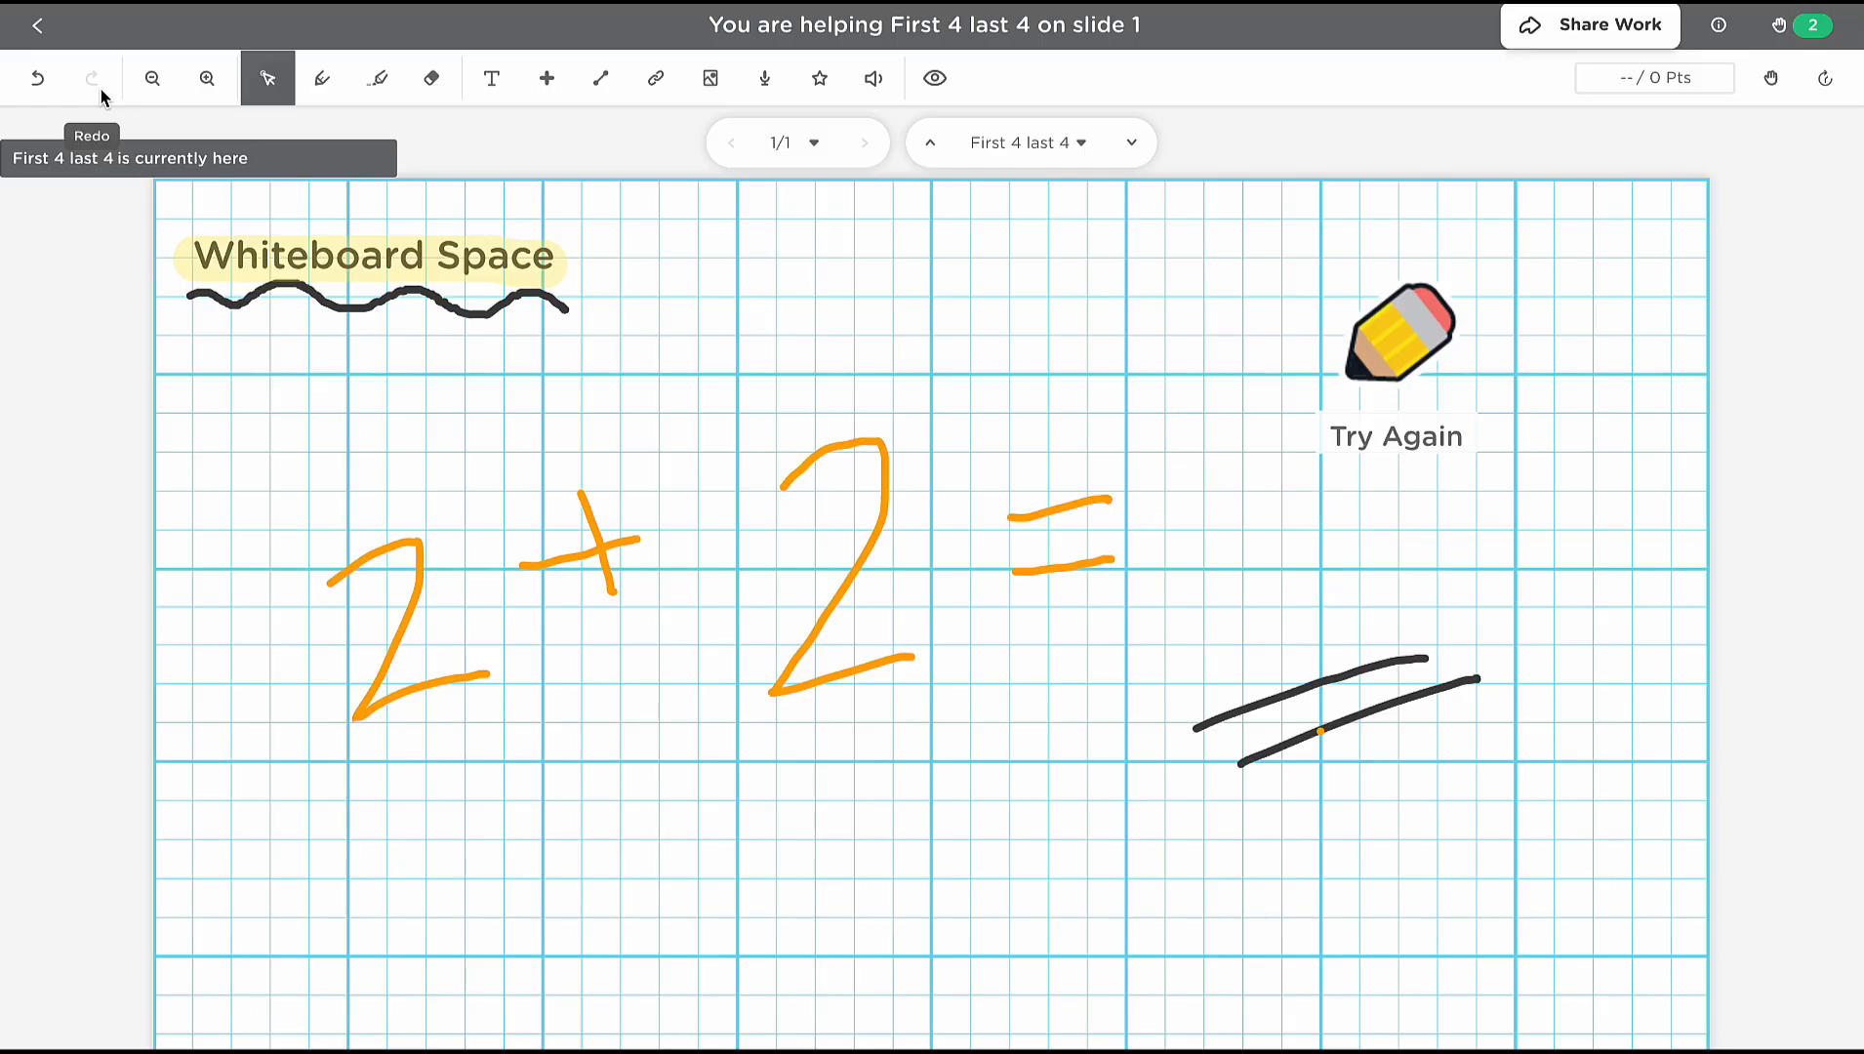
Replace the Try Again sticker with the Good Job! ribbon sticker, positioned above and beside the student's corrected answer.
click(1444, 388)
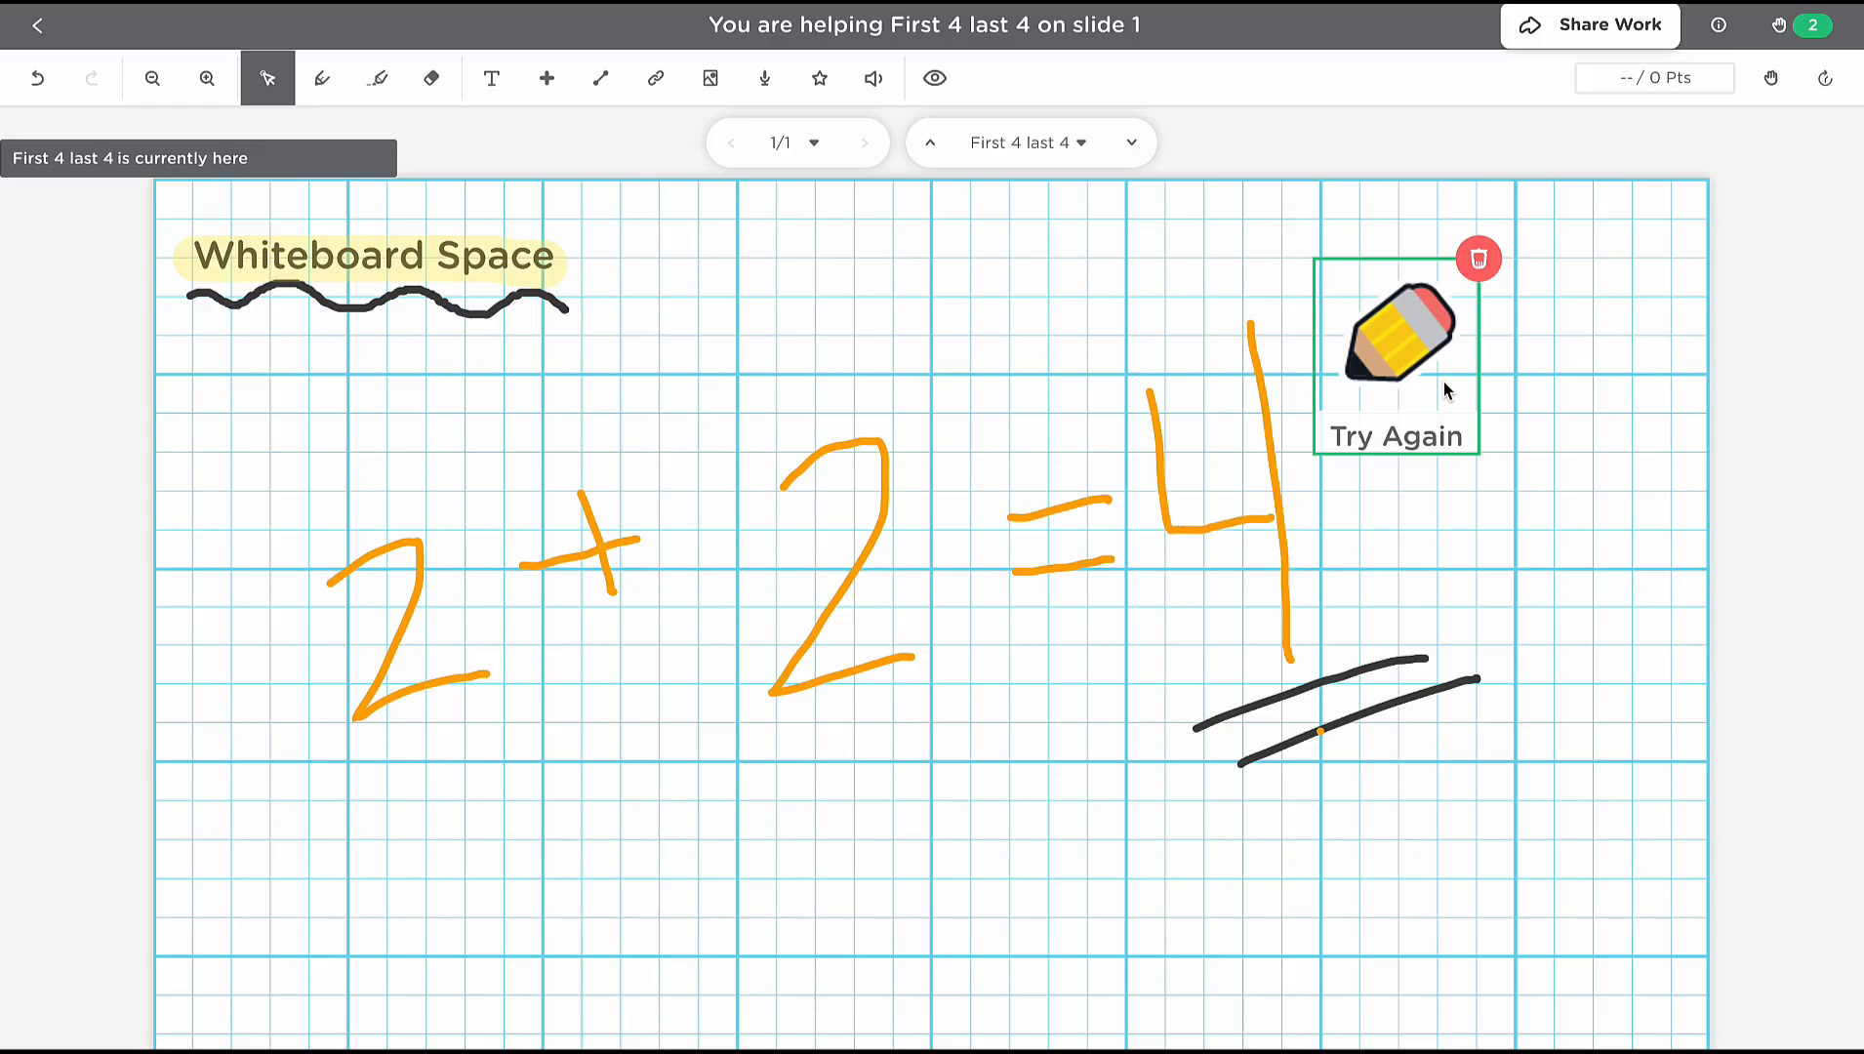
click(1480, 263)
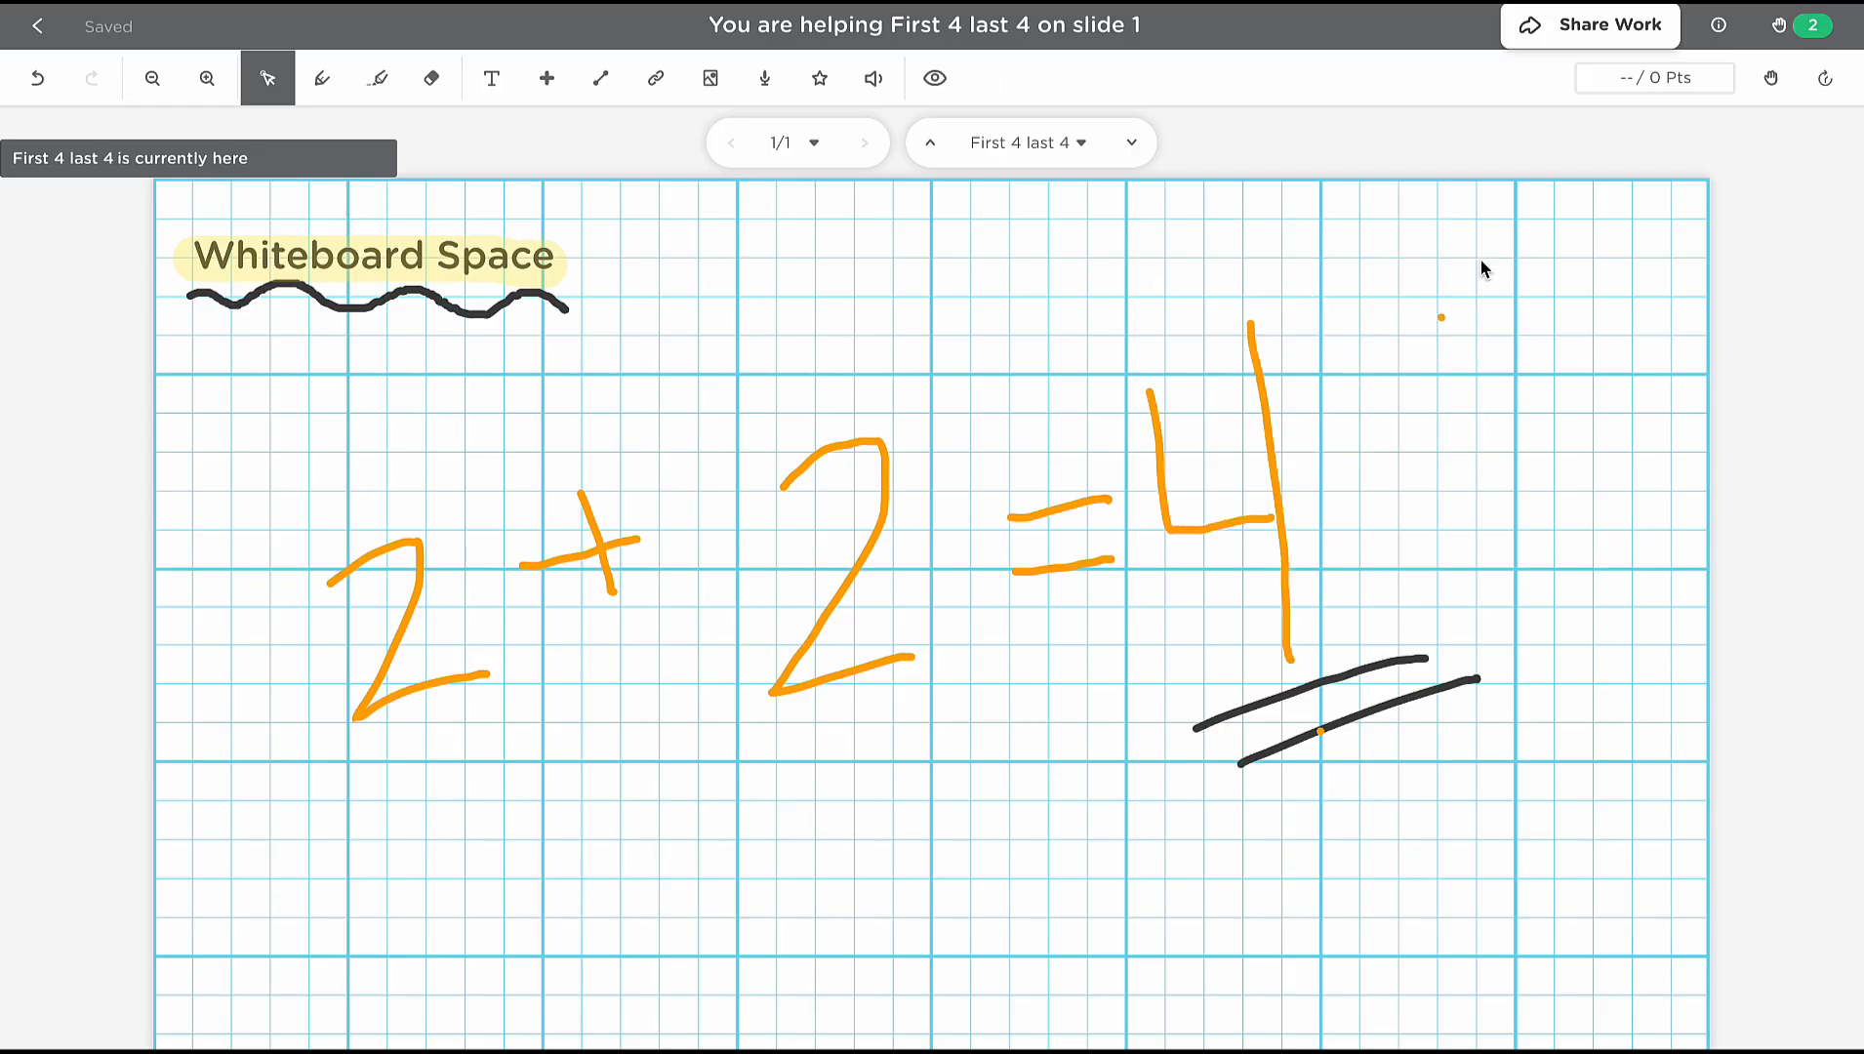
click(818, 86)
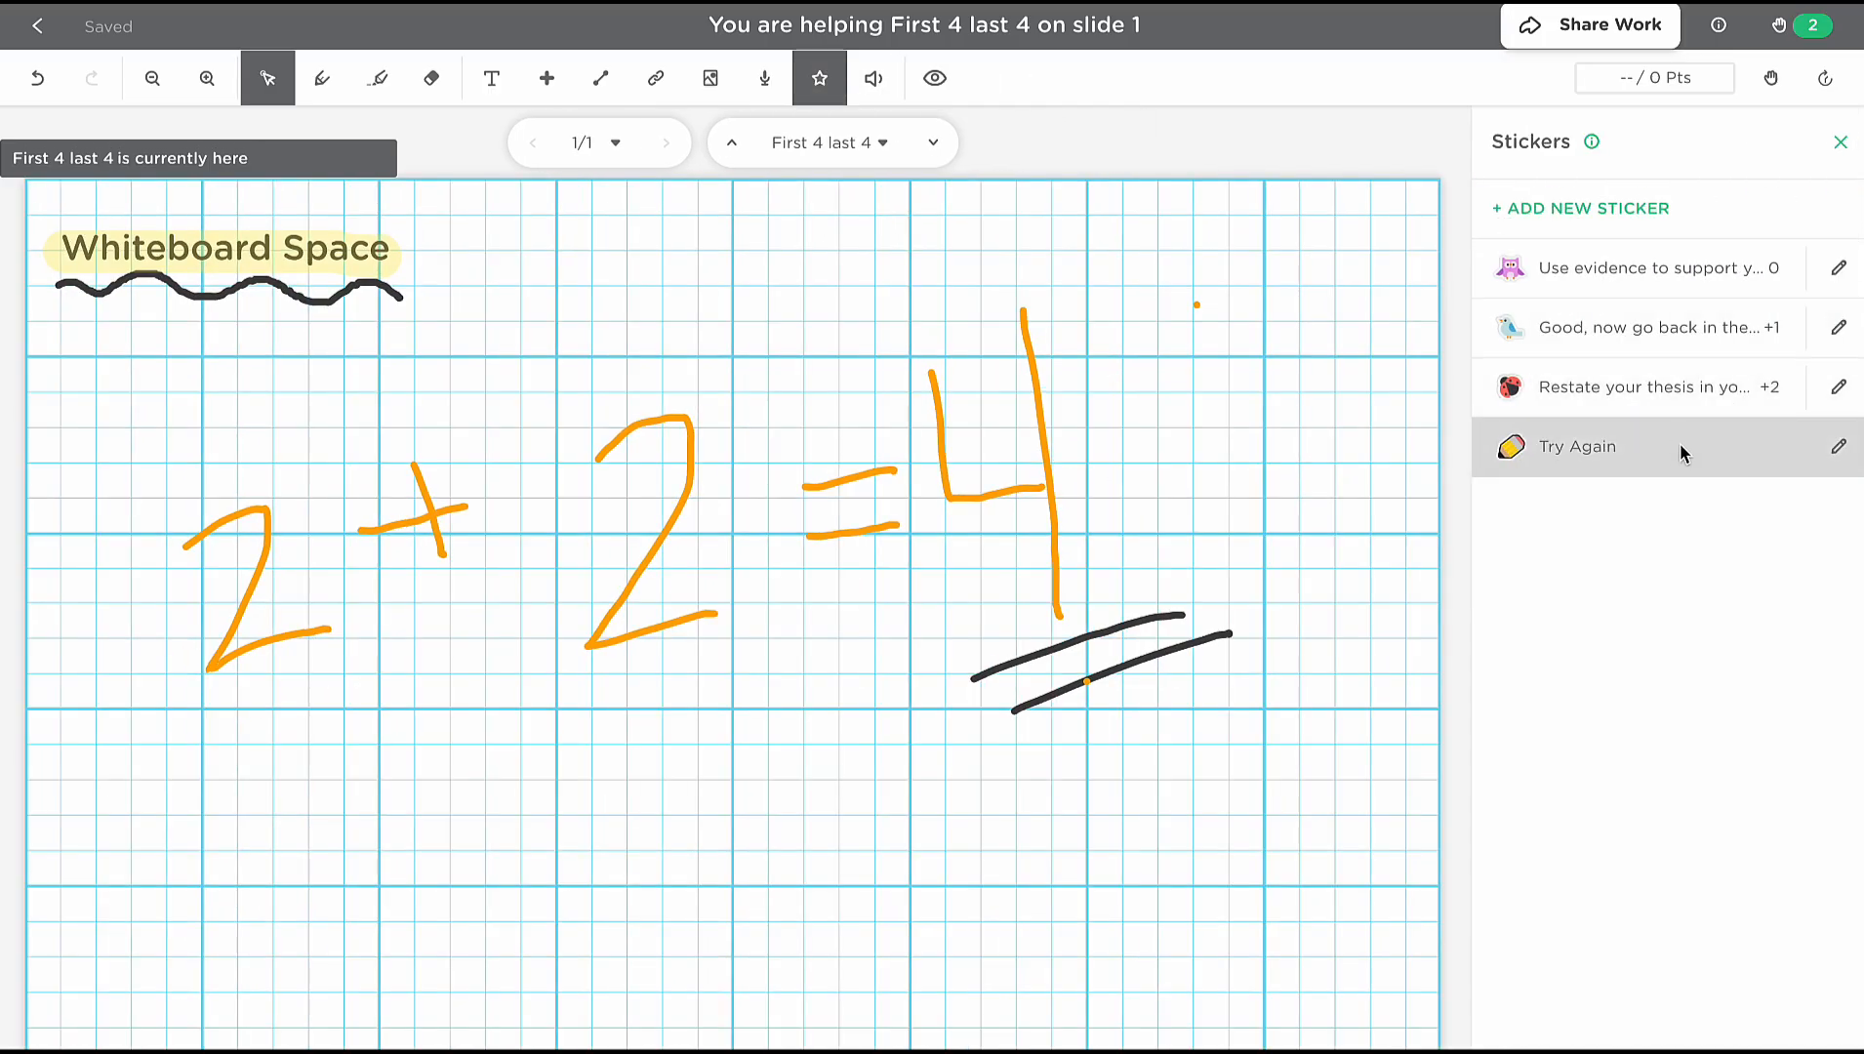
click(1619, 520)
click(1234, 380)
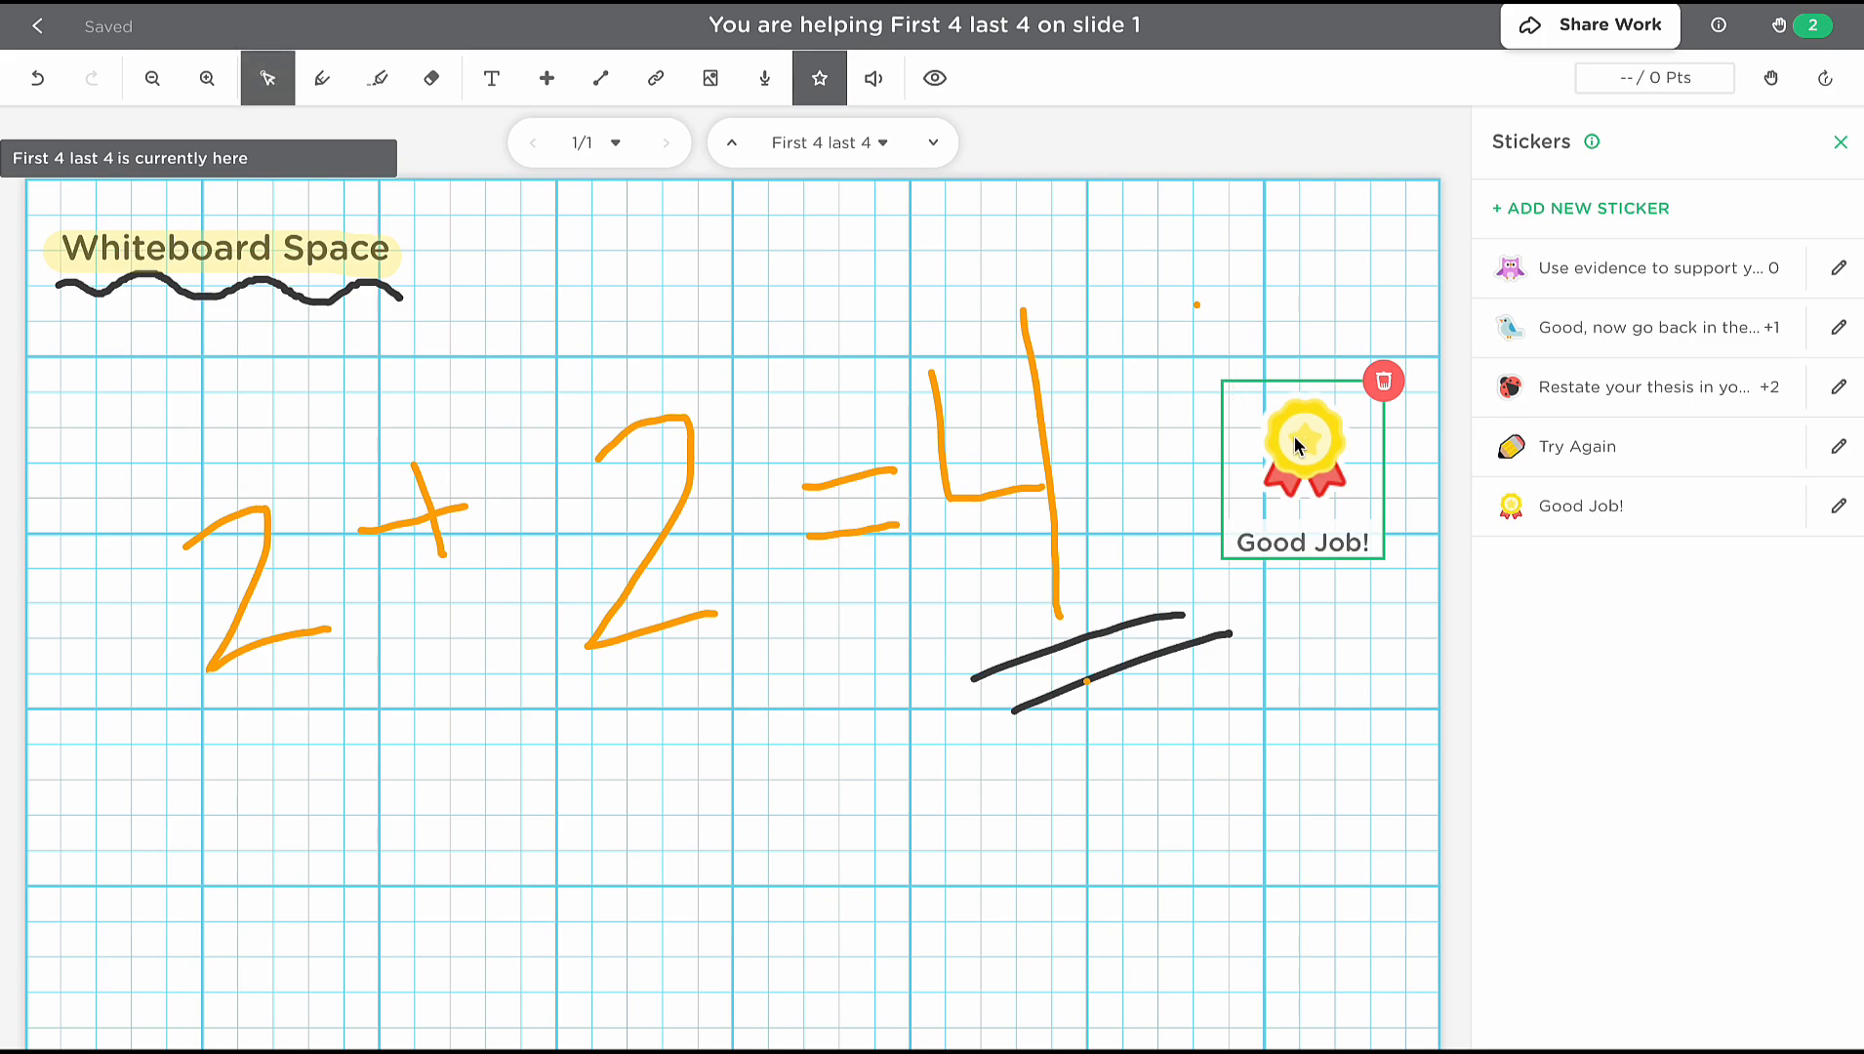
drag(1295, 437, 1169, 287)
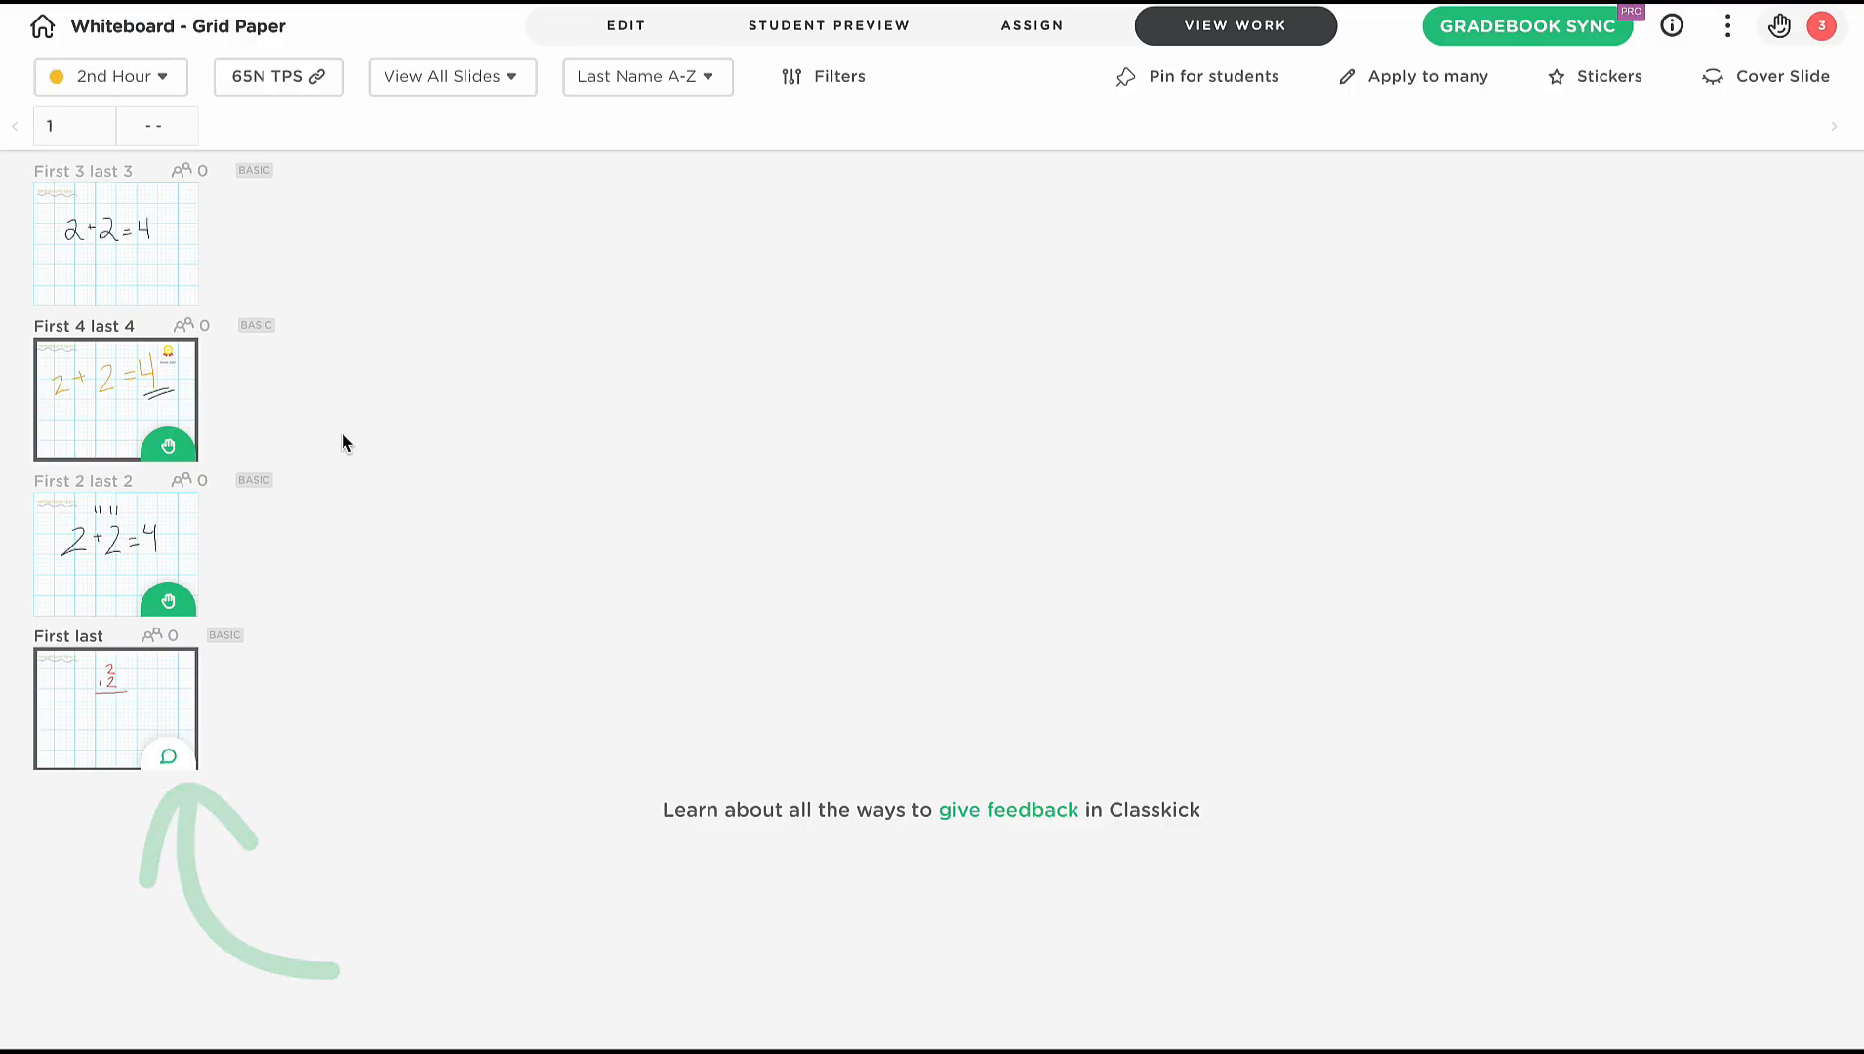
Open the slide of the student with the red vertical 2 + 2 problem and send the help message "count with dots".
click(170, 755)
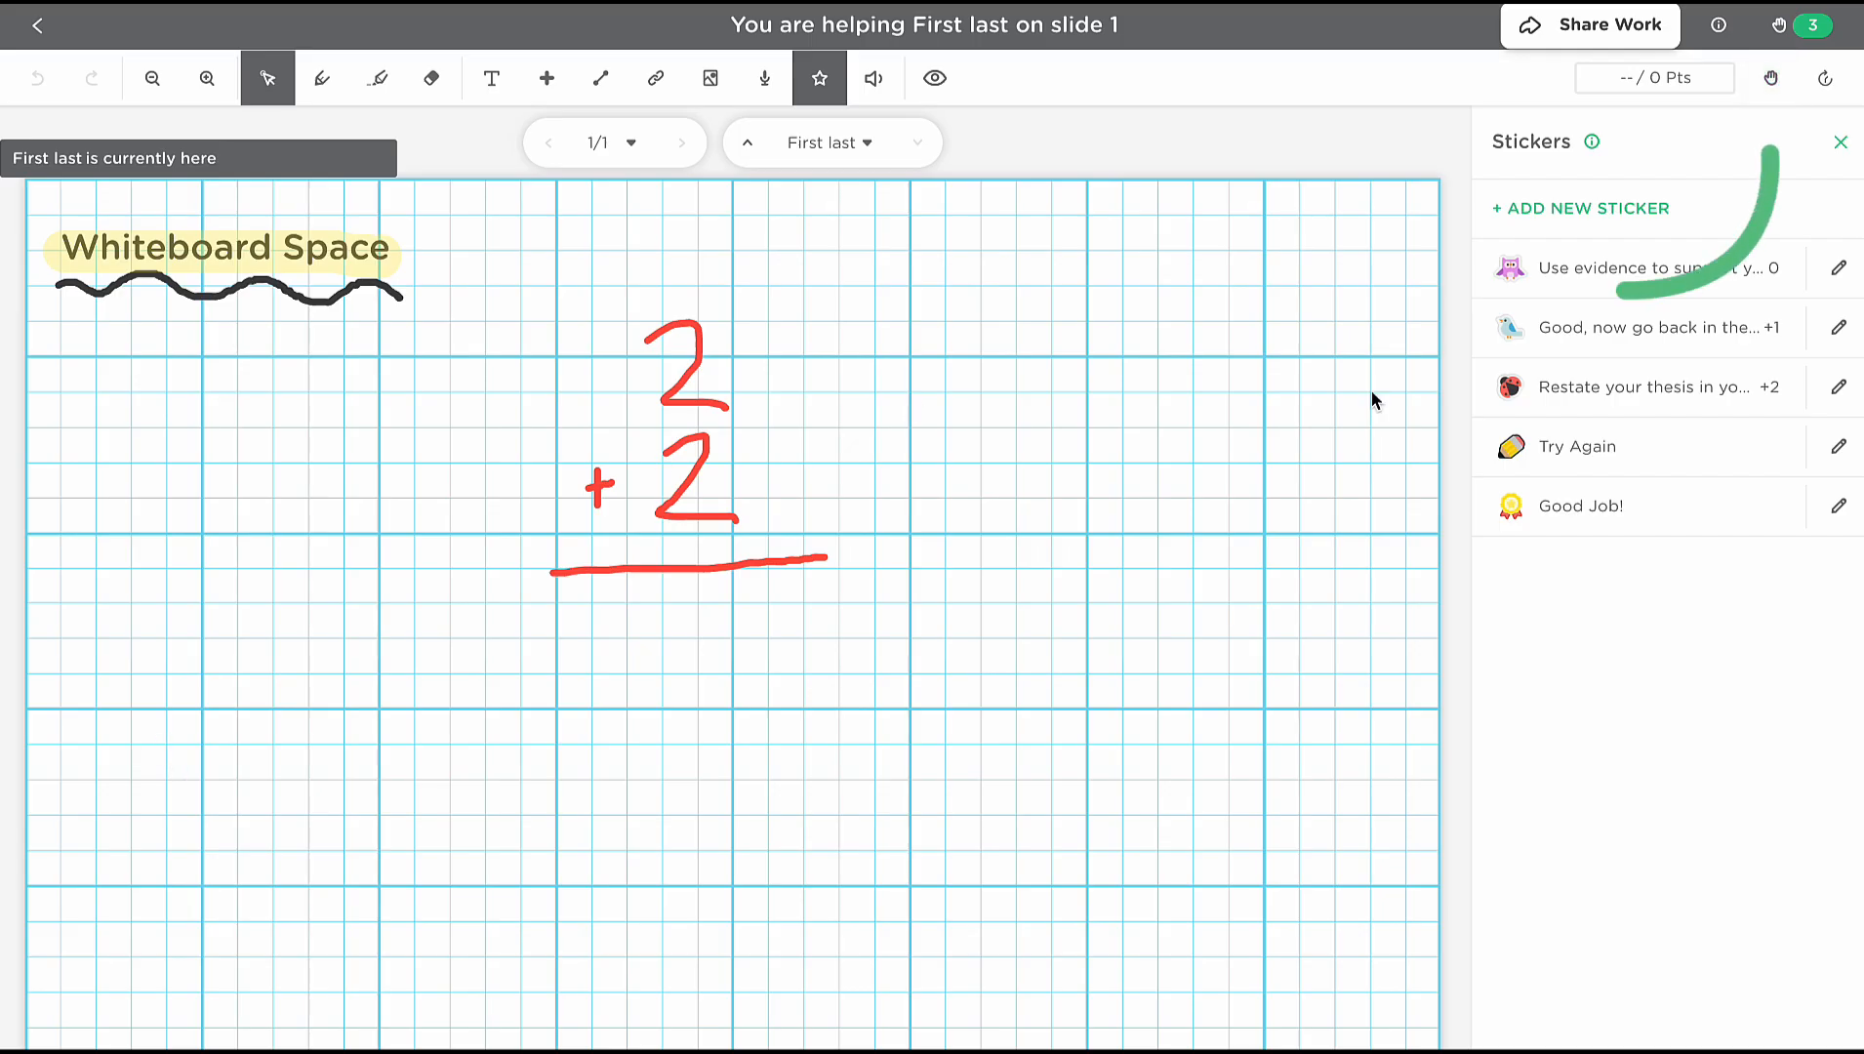
click(1778, 78)
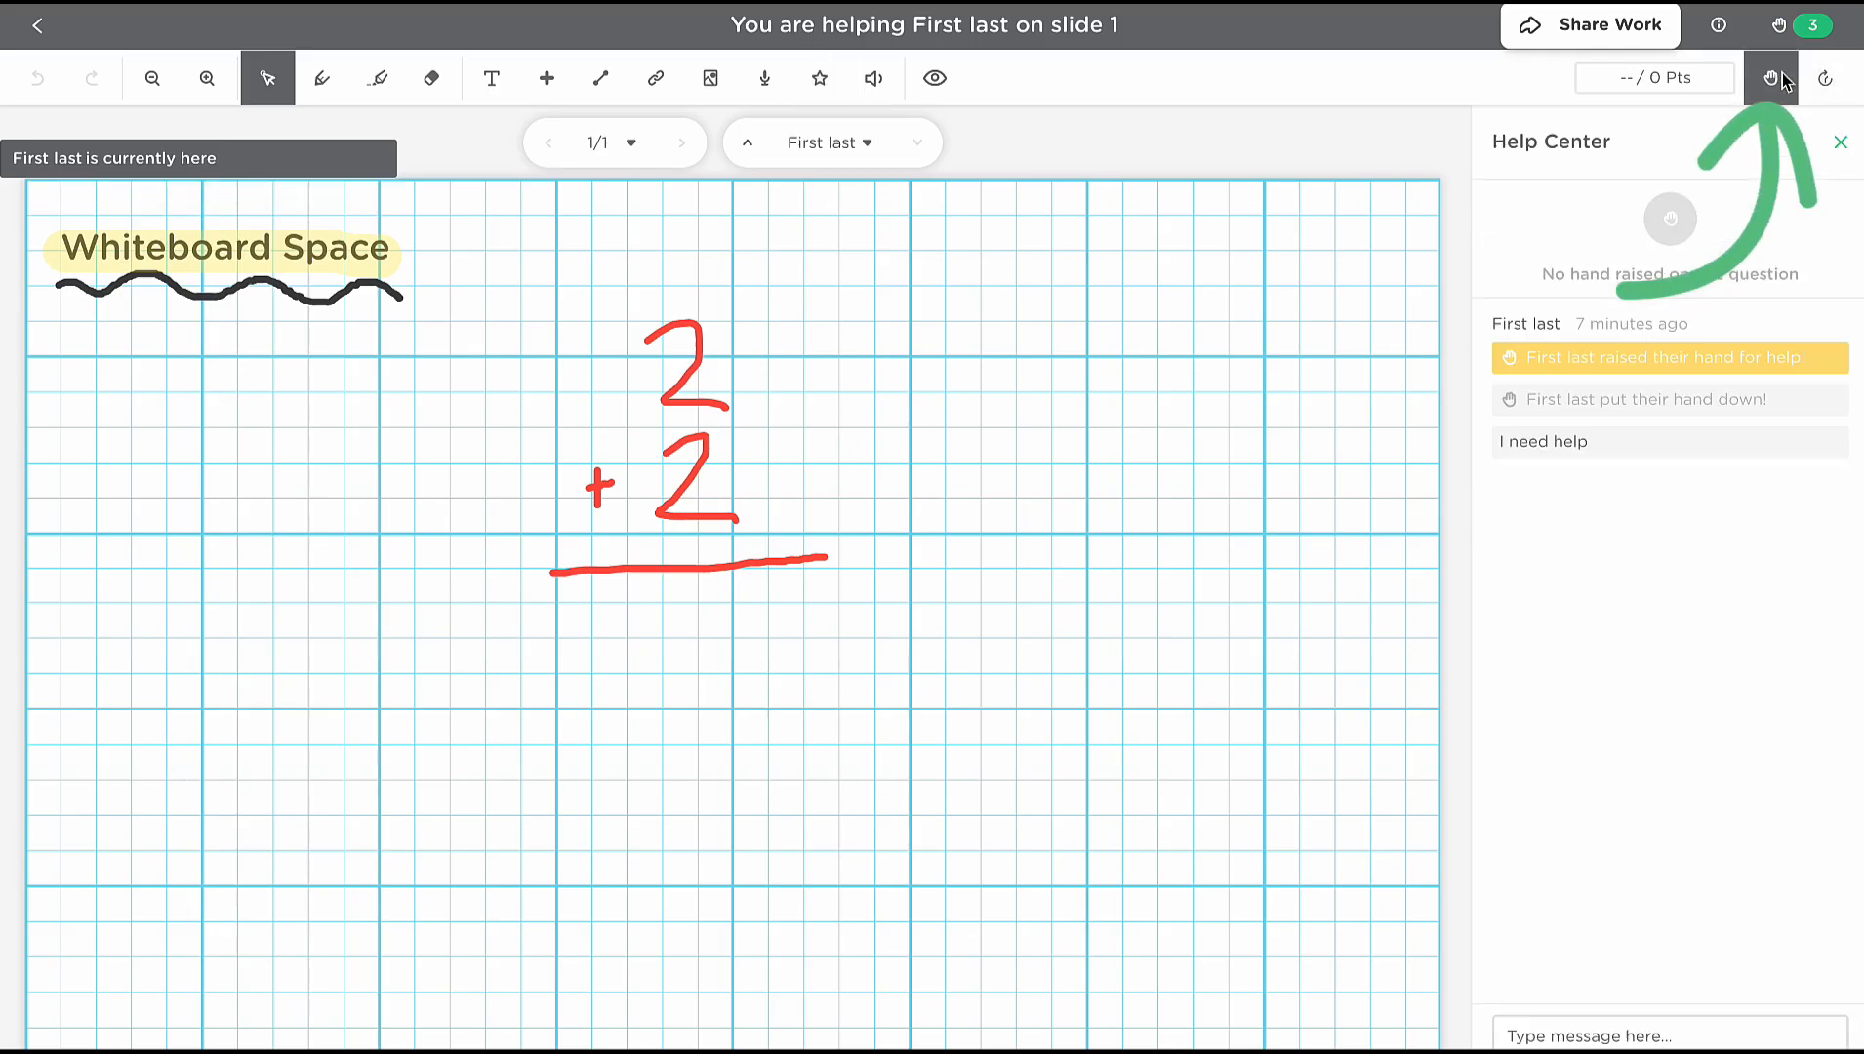
click(1557, 1036)
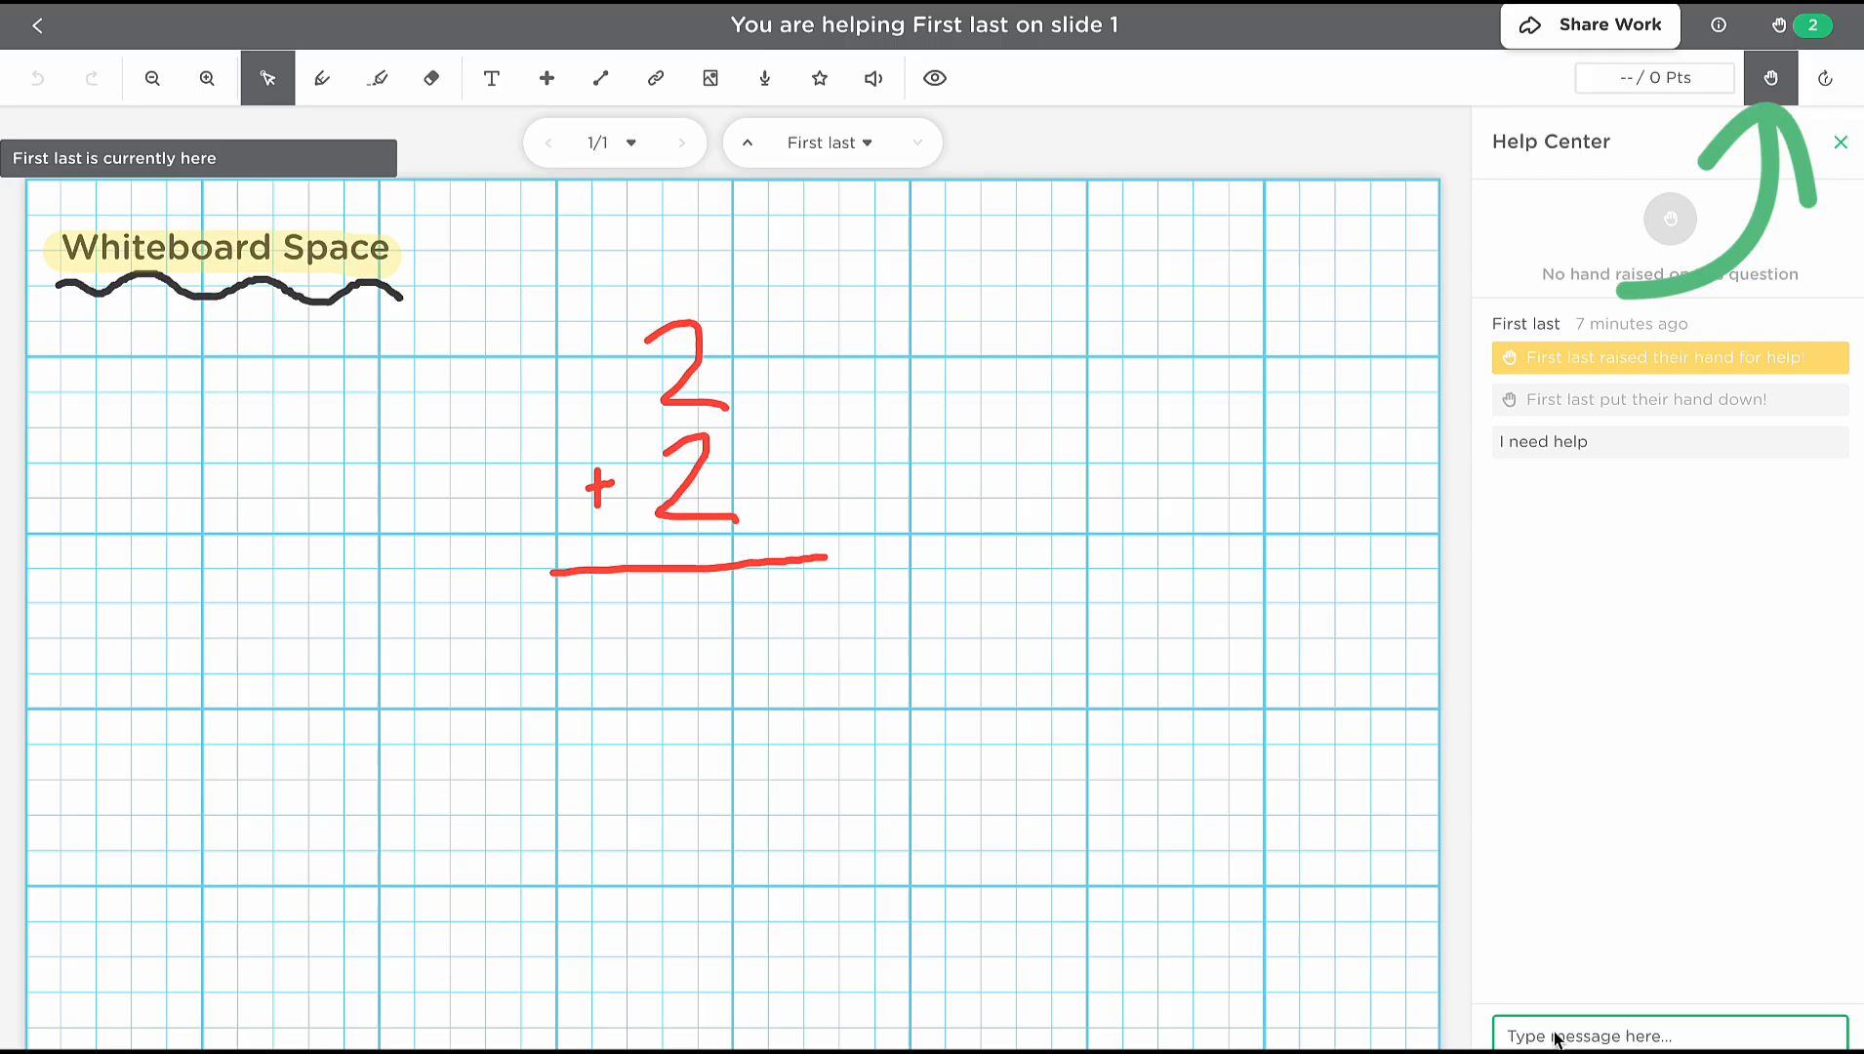
text(cou)
text(nt with)
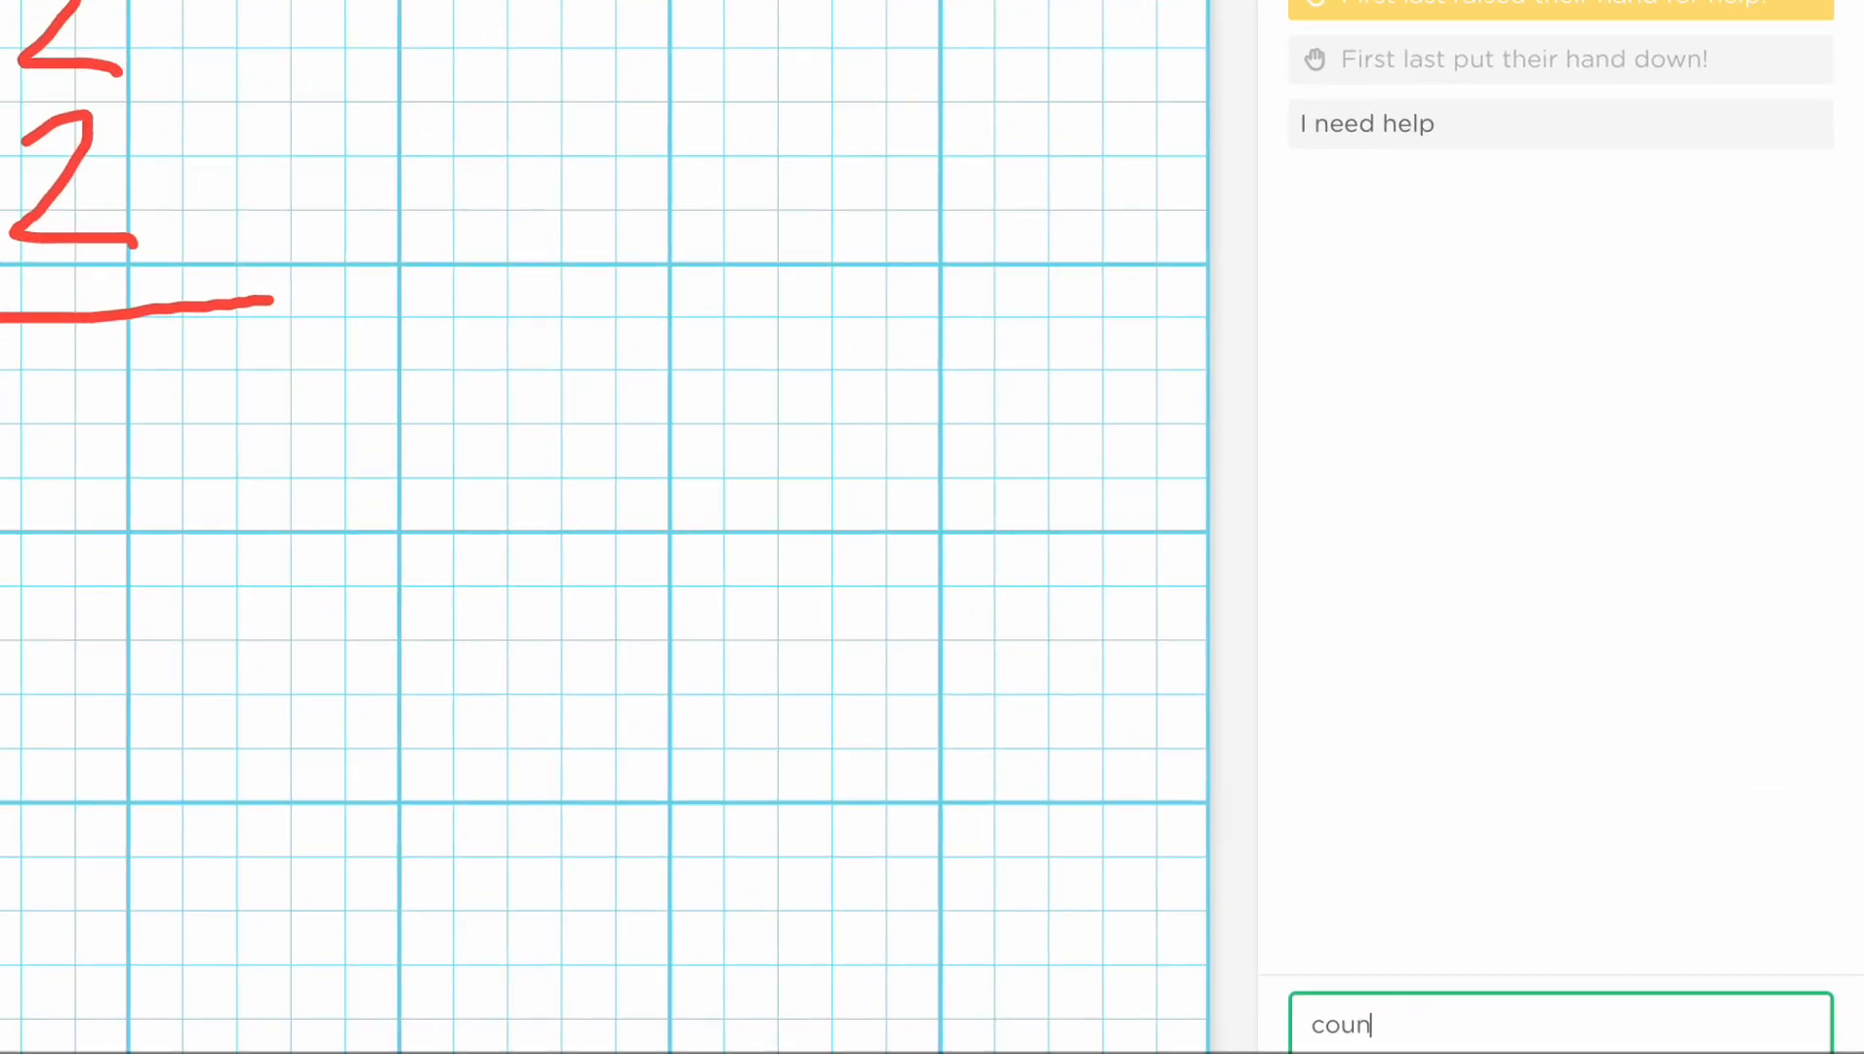
text( dots)
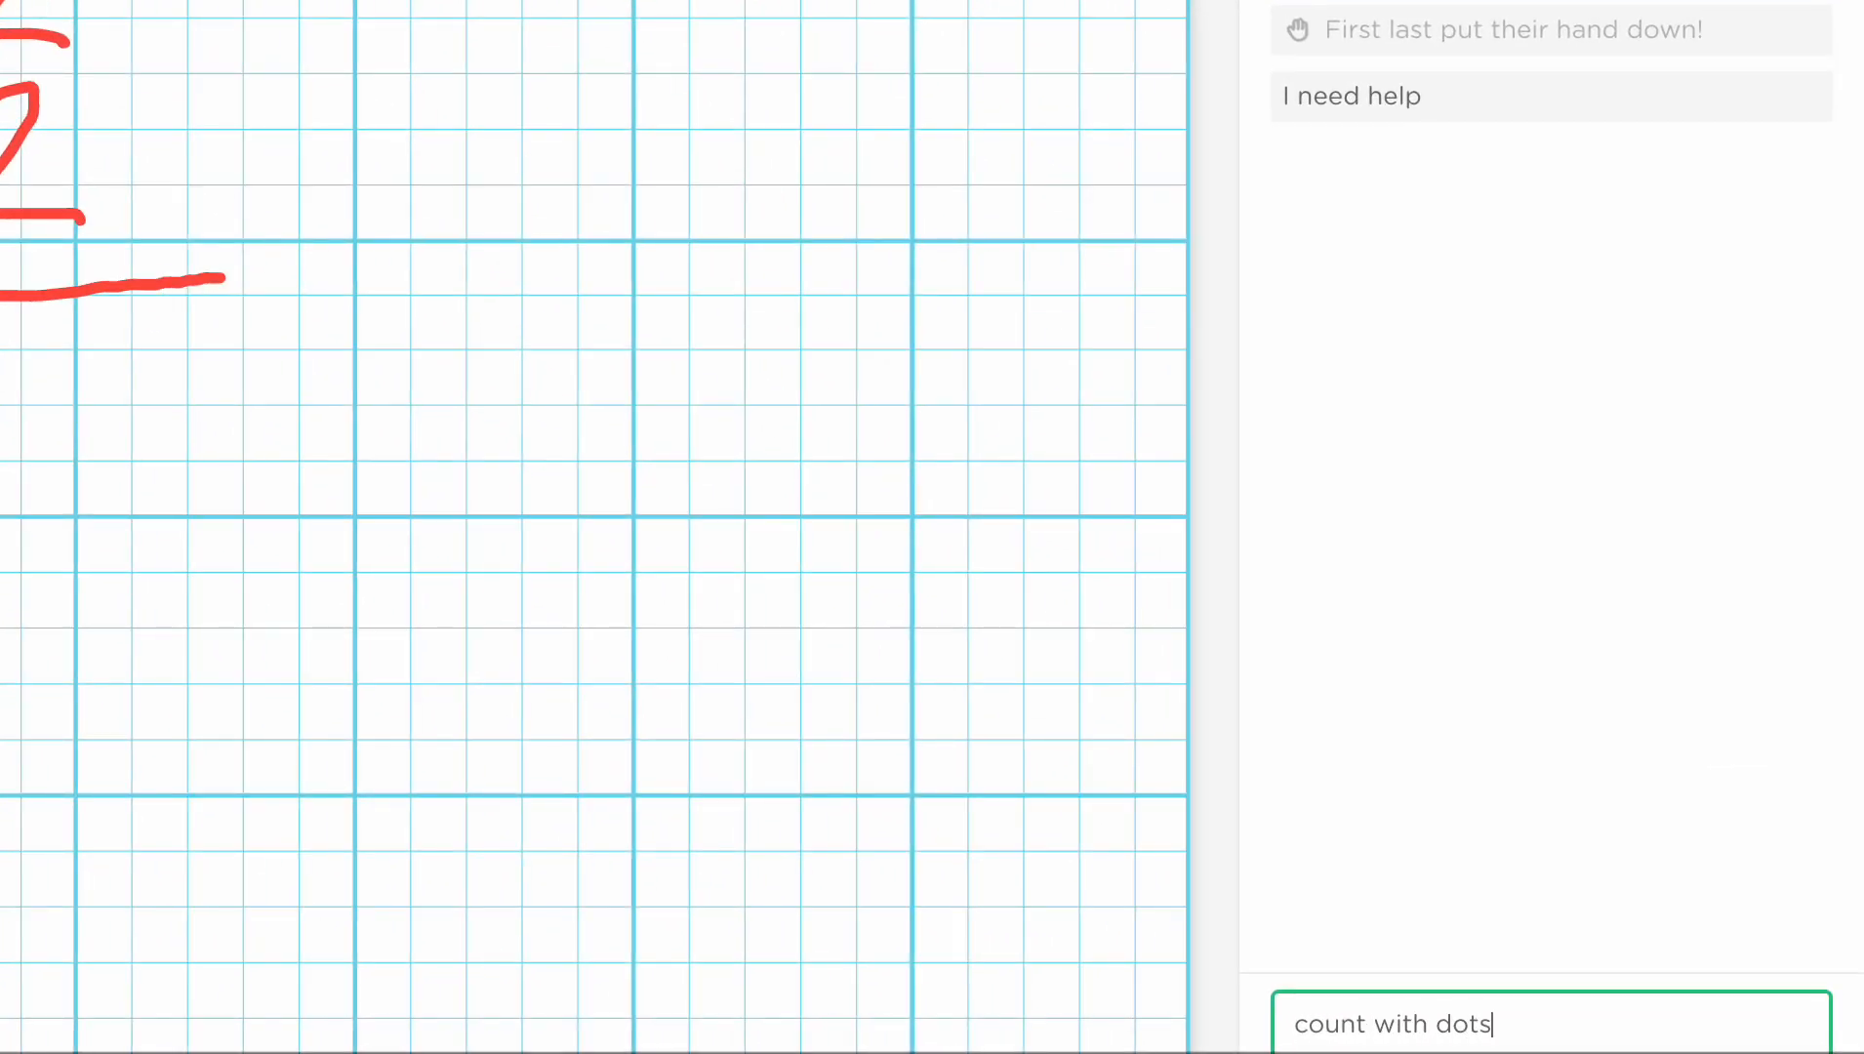
key(Return)
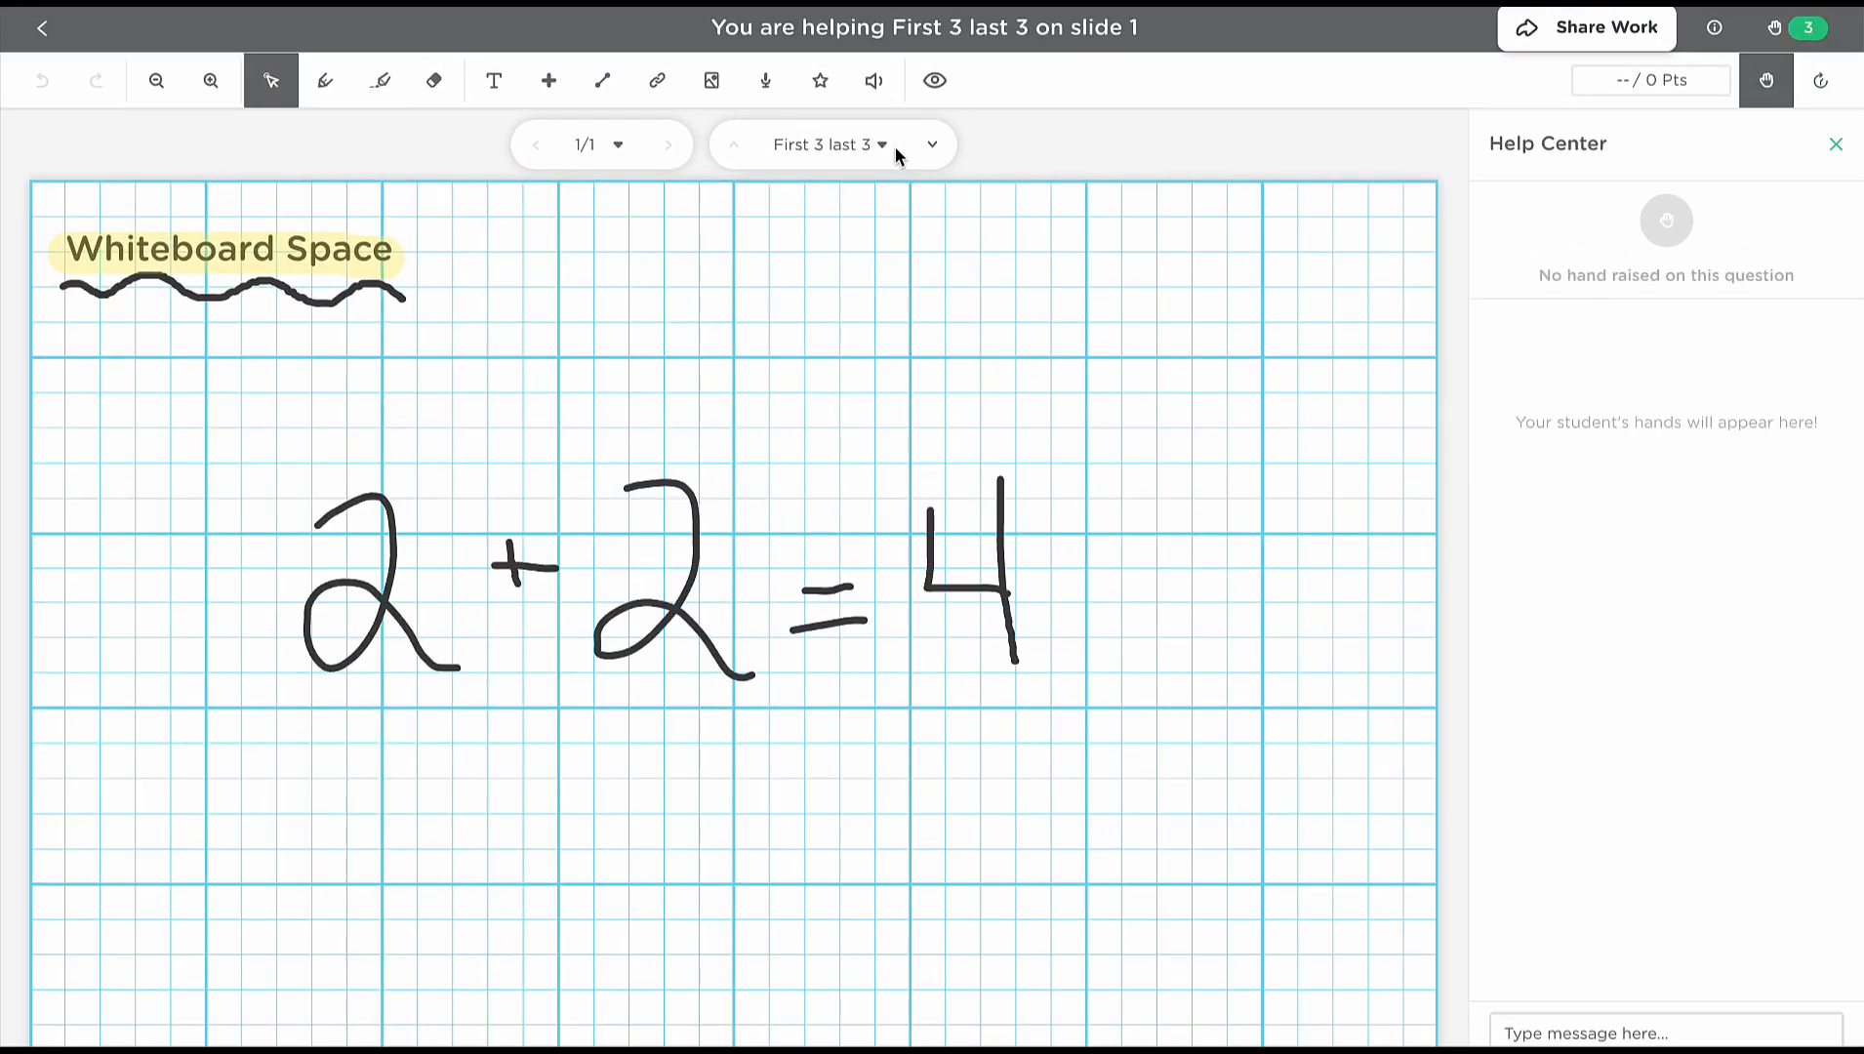
Page through the next students' slides to review their work and go back through the previous ones.
click(932, 148)
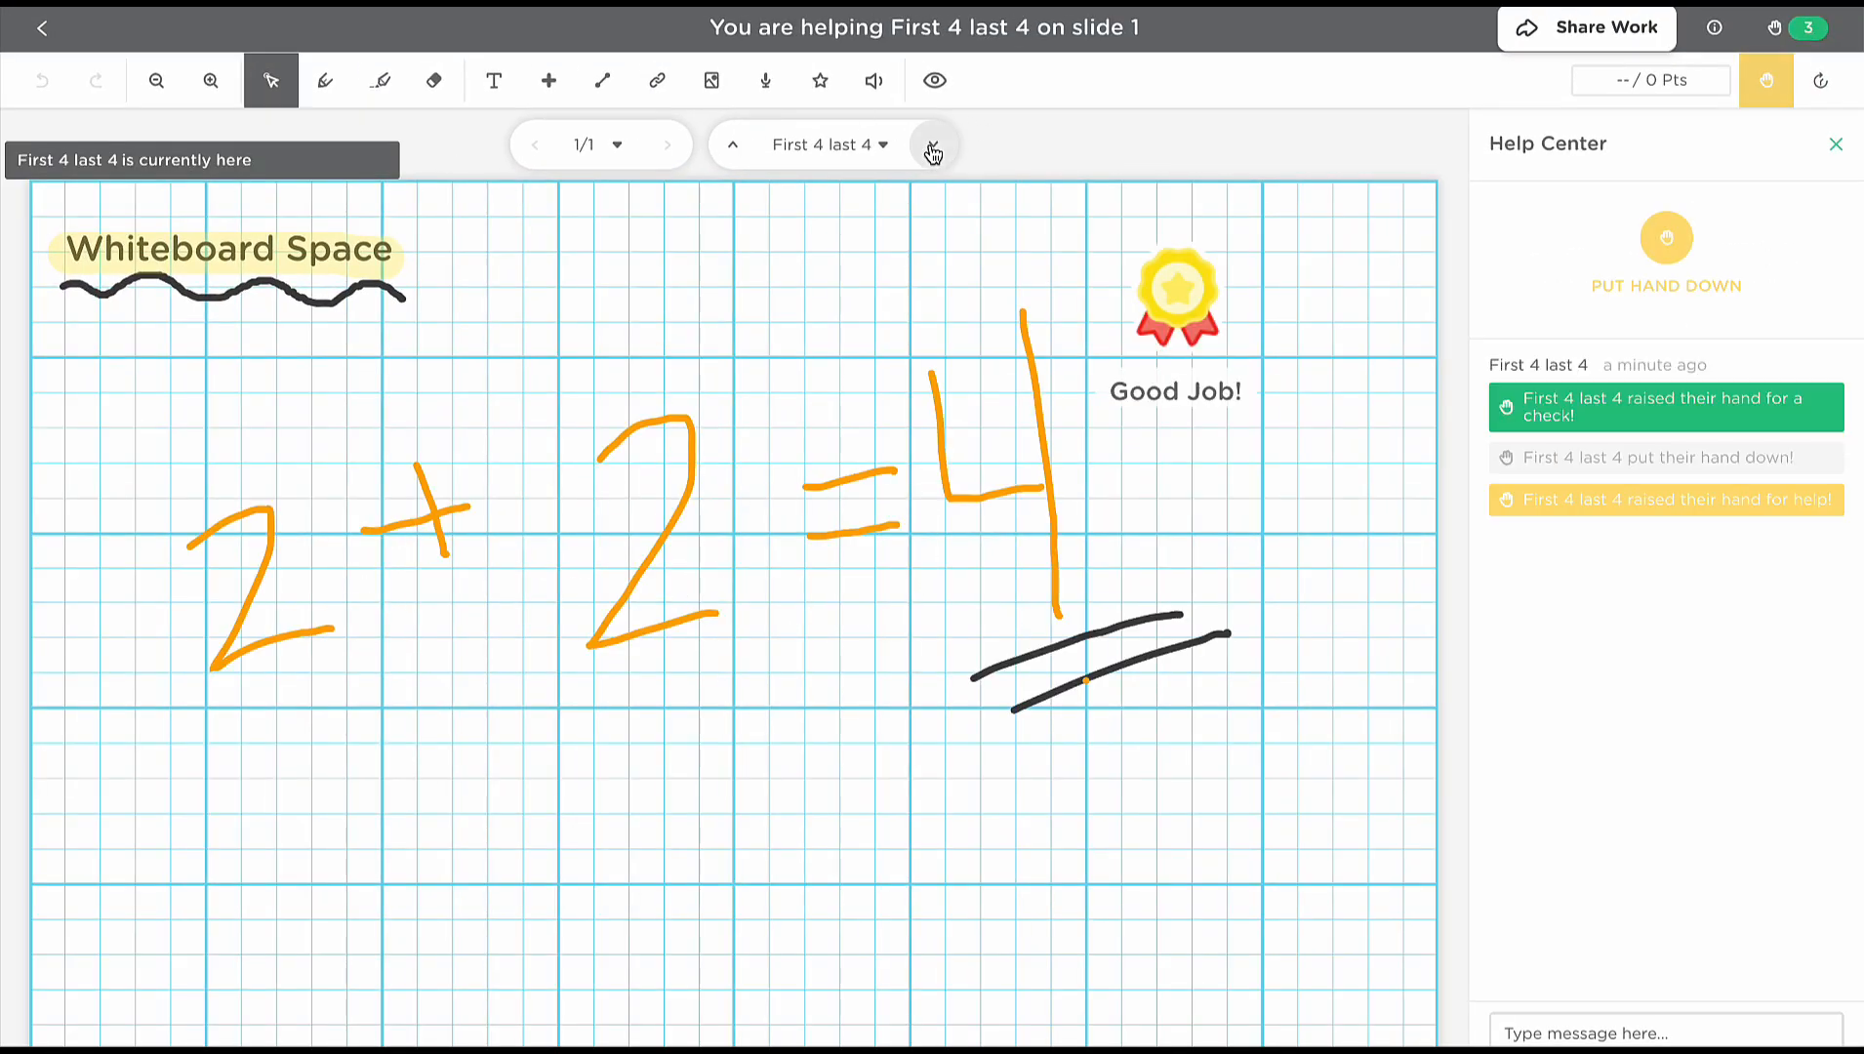
click(934, 147)
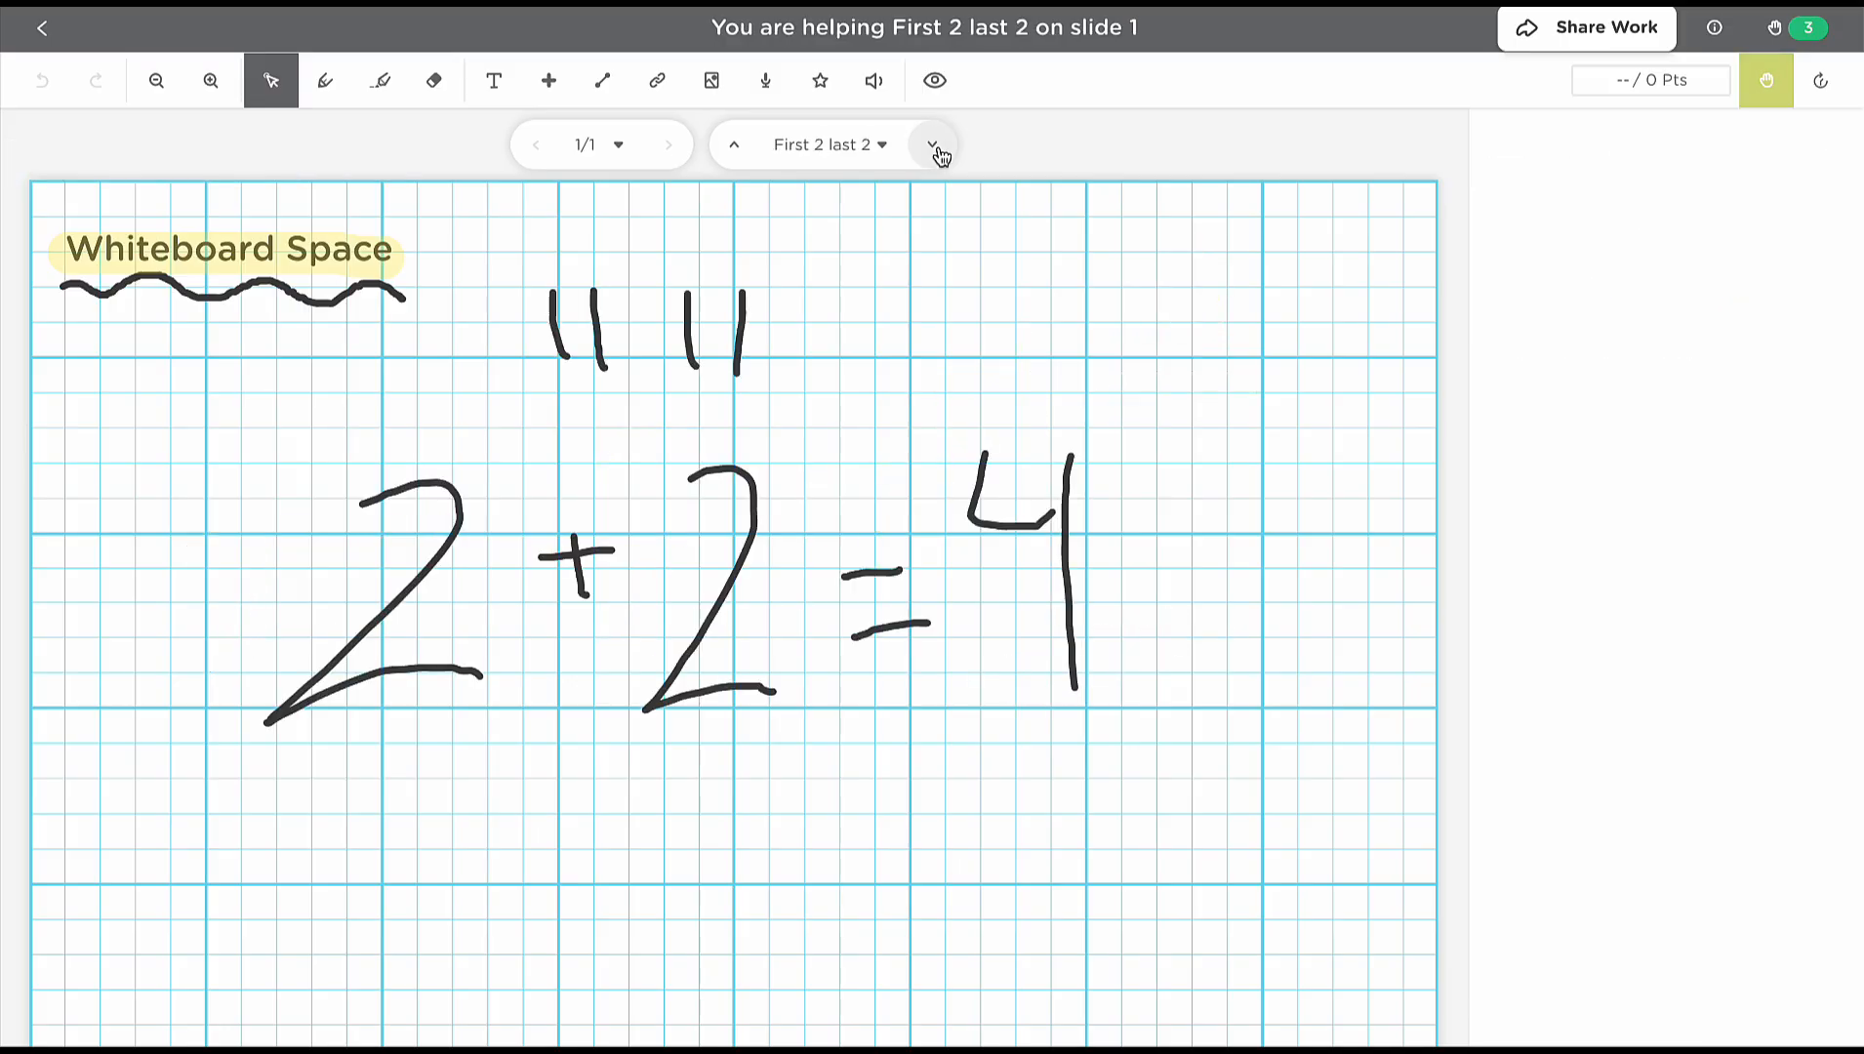
click(722, 147)
click(722, 146)
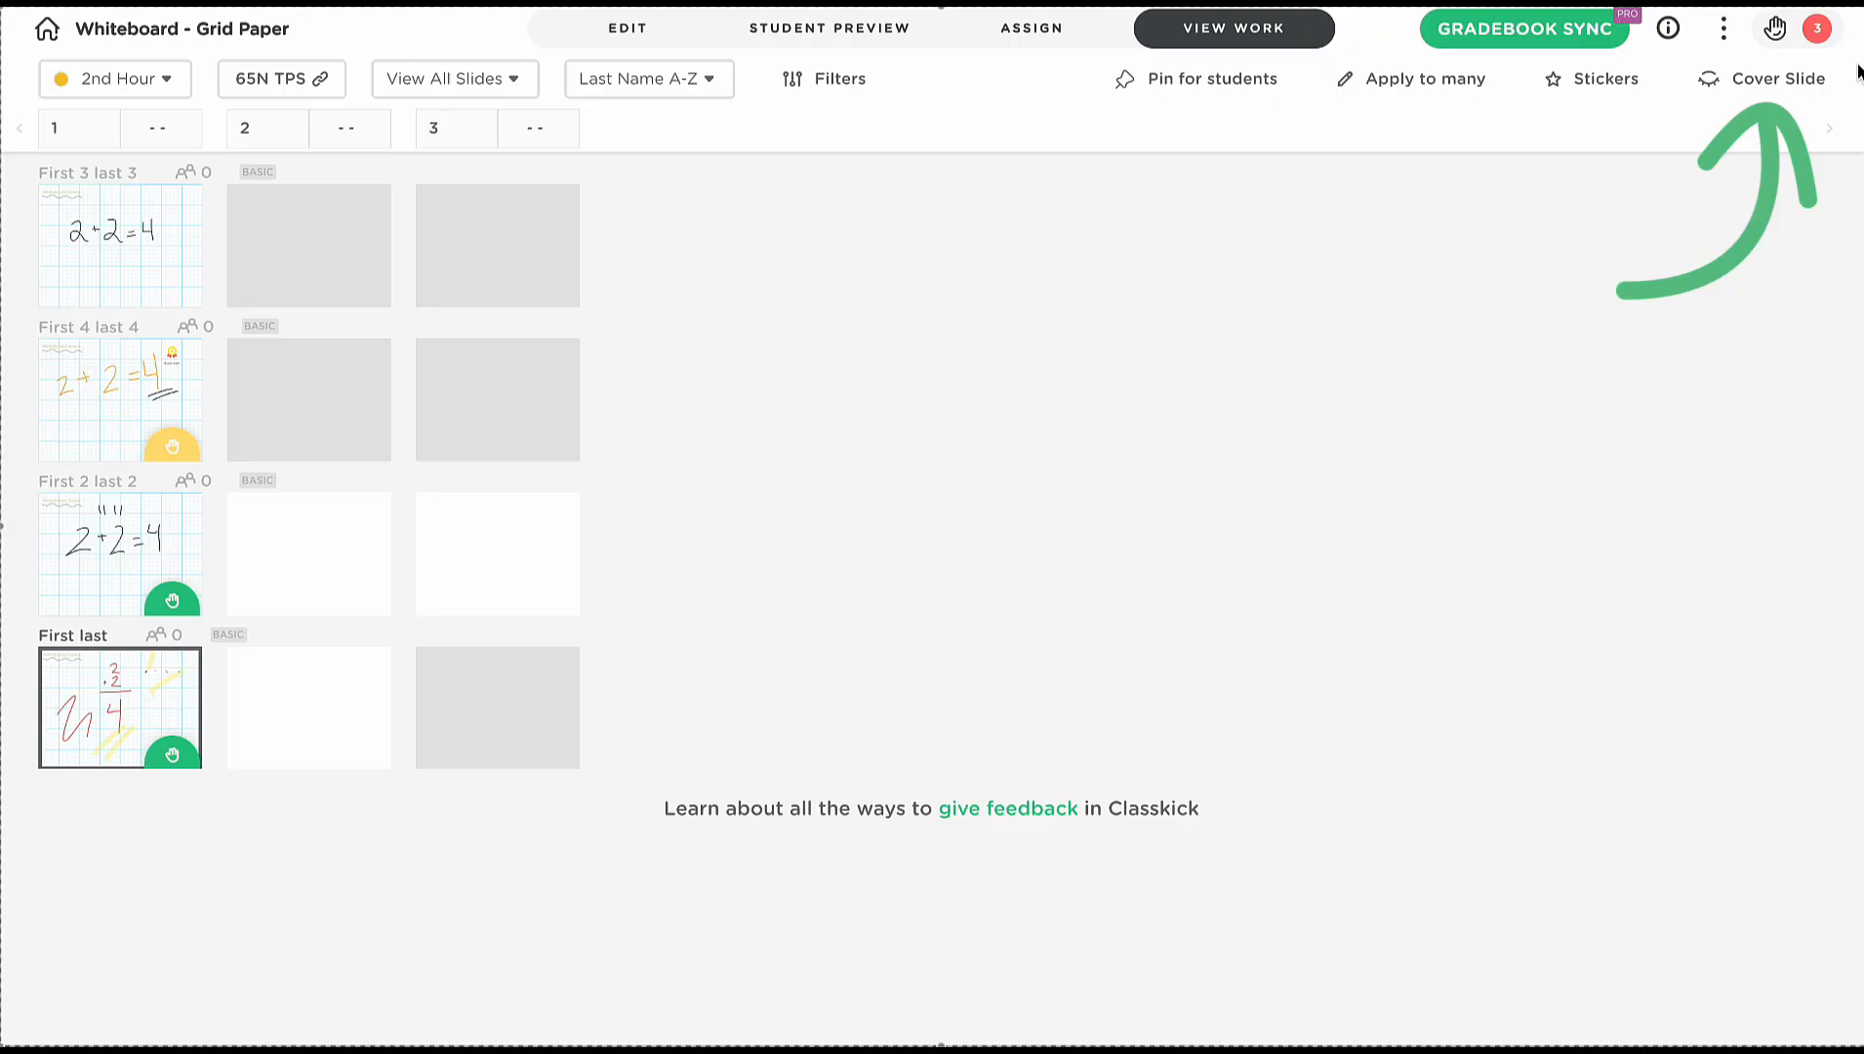
Cover slide 1 for the first, third and fourth students and slide 2 for the second, uncovering and re-covering the third student's slide.
click(1793, 96)
click(127, 244)
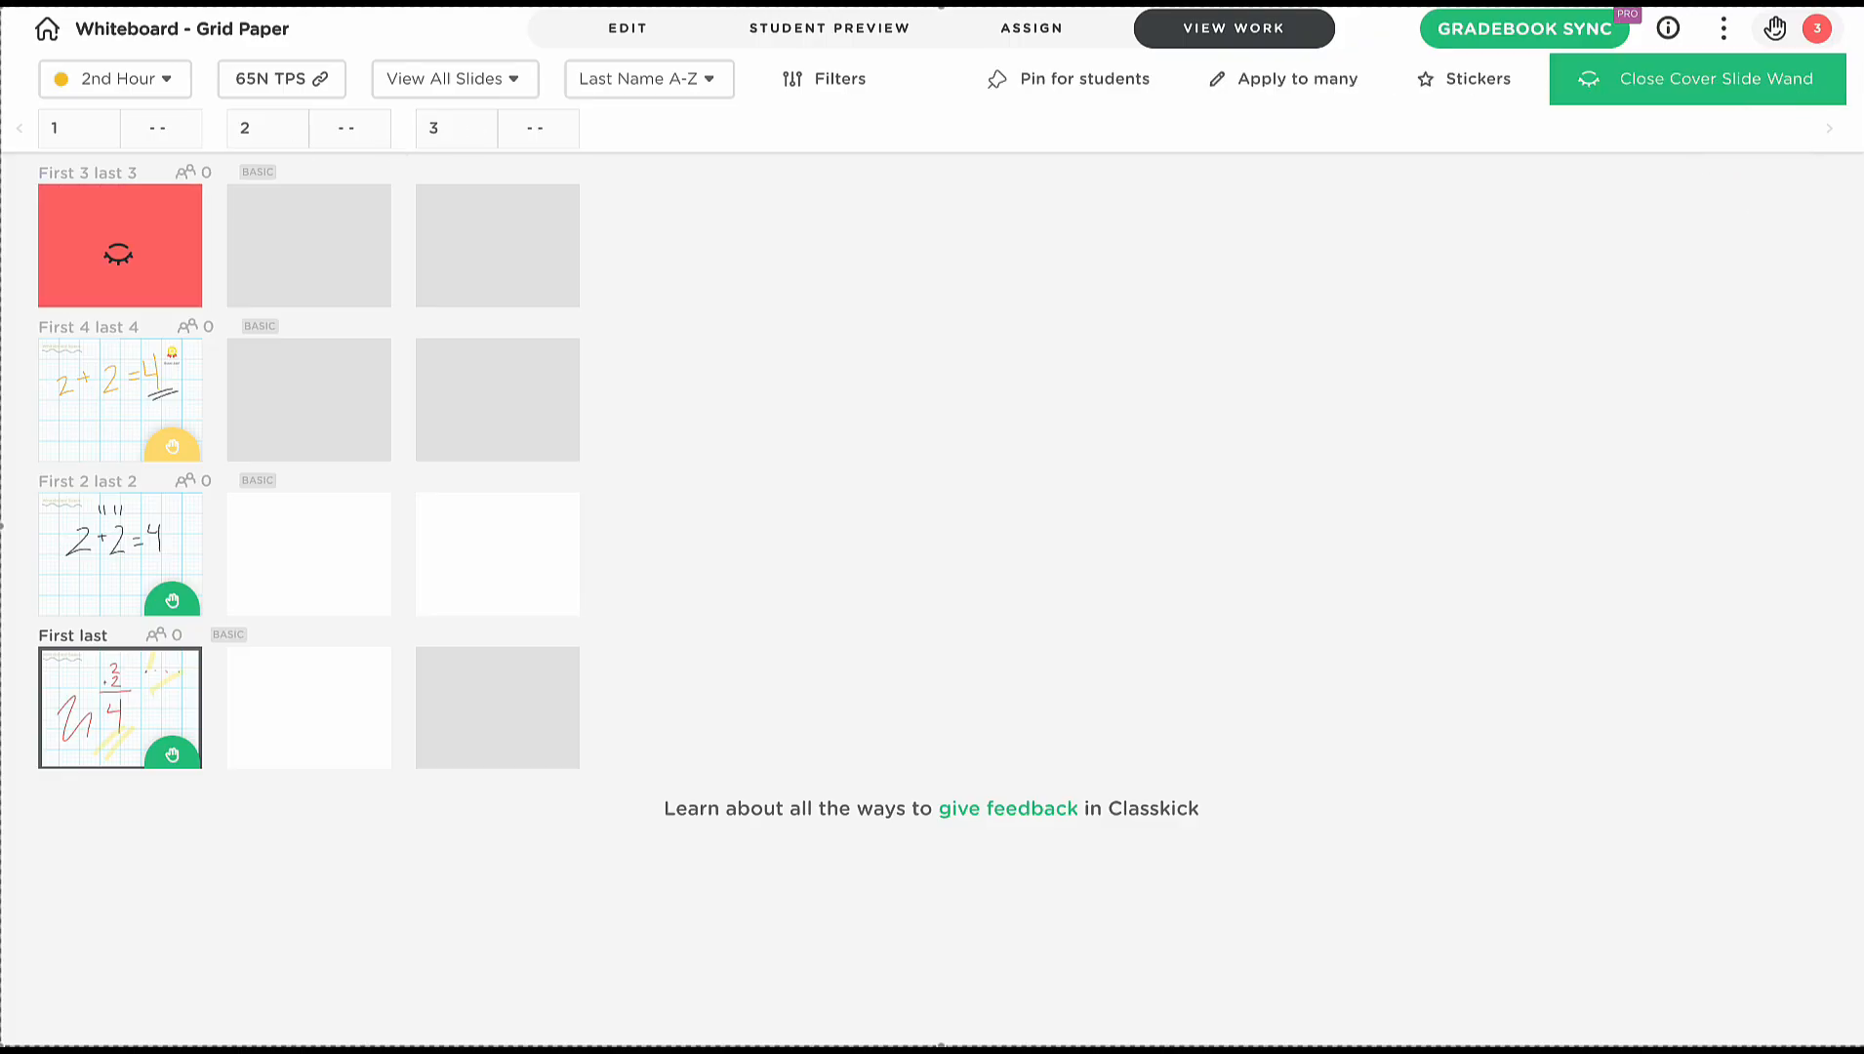
click(298, 385)
click(151, 554)
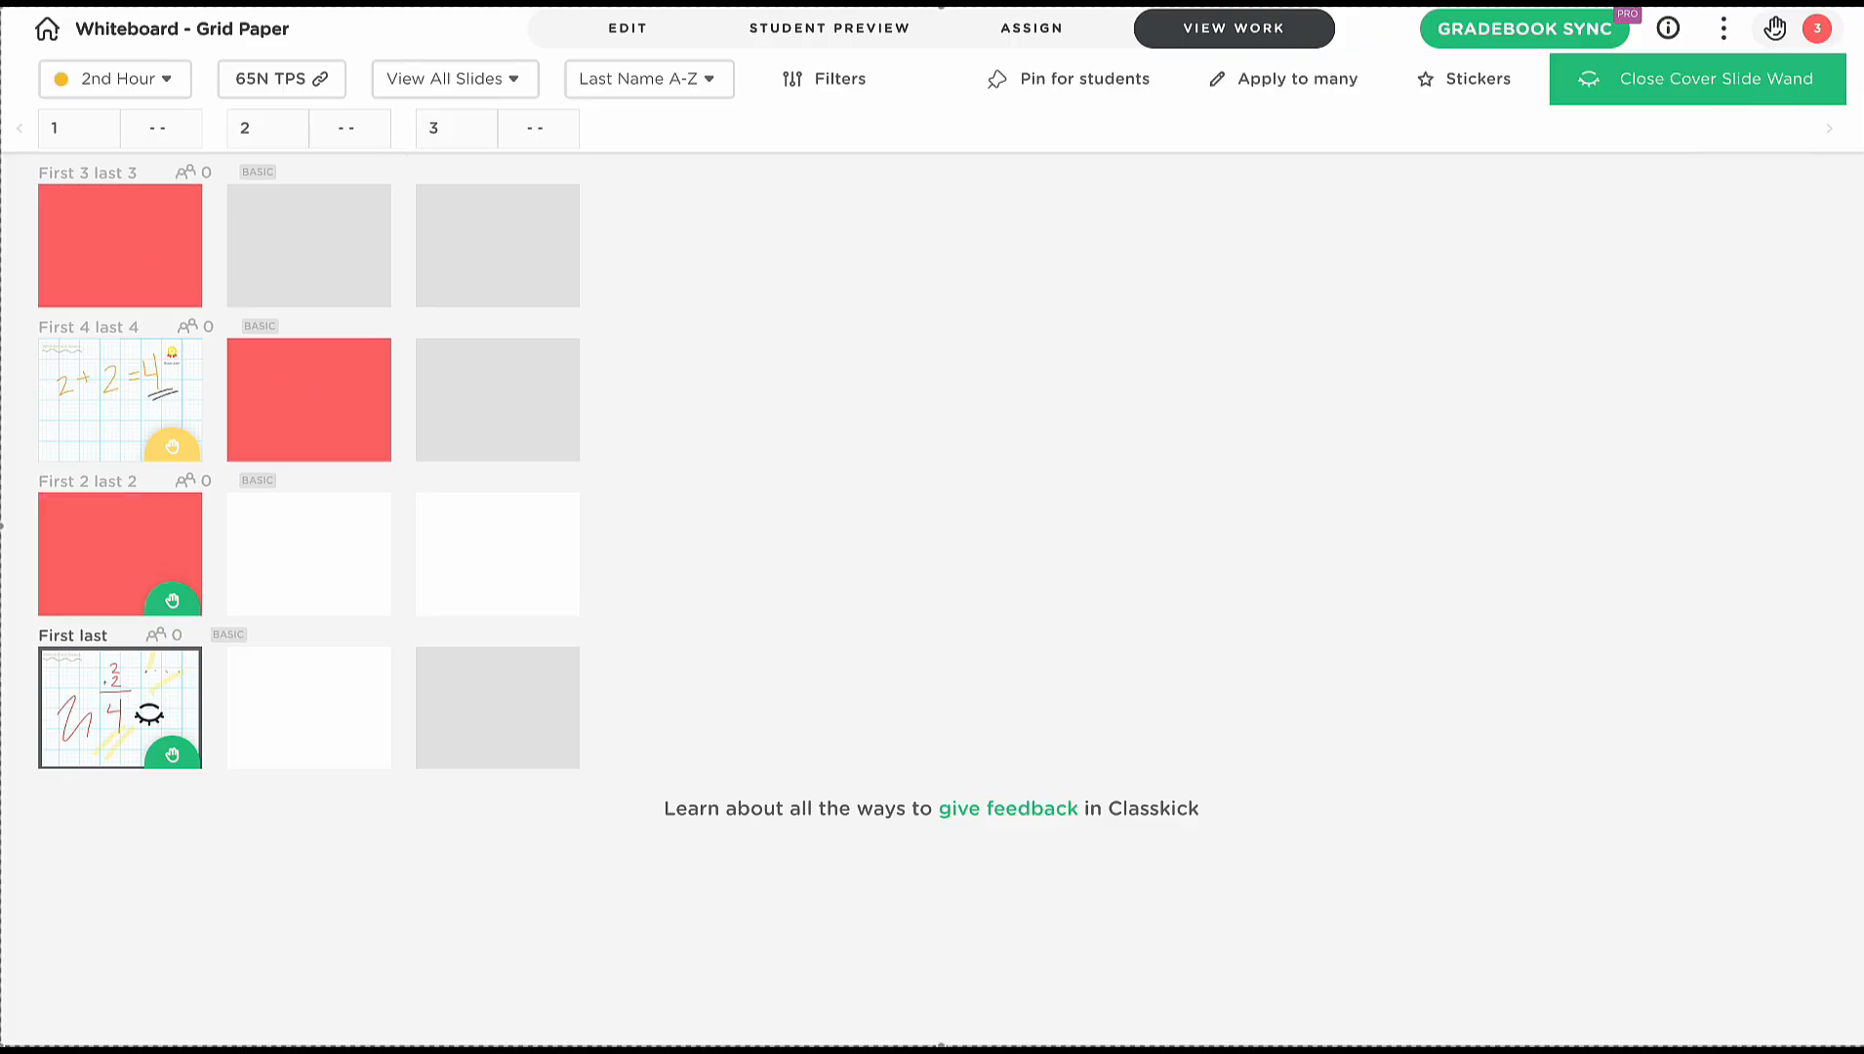
click(151, 704)
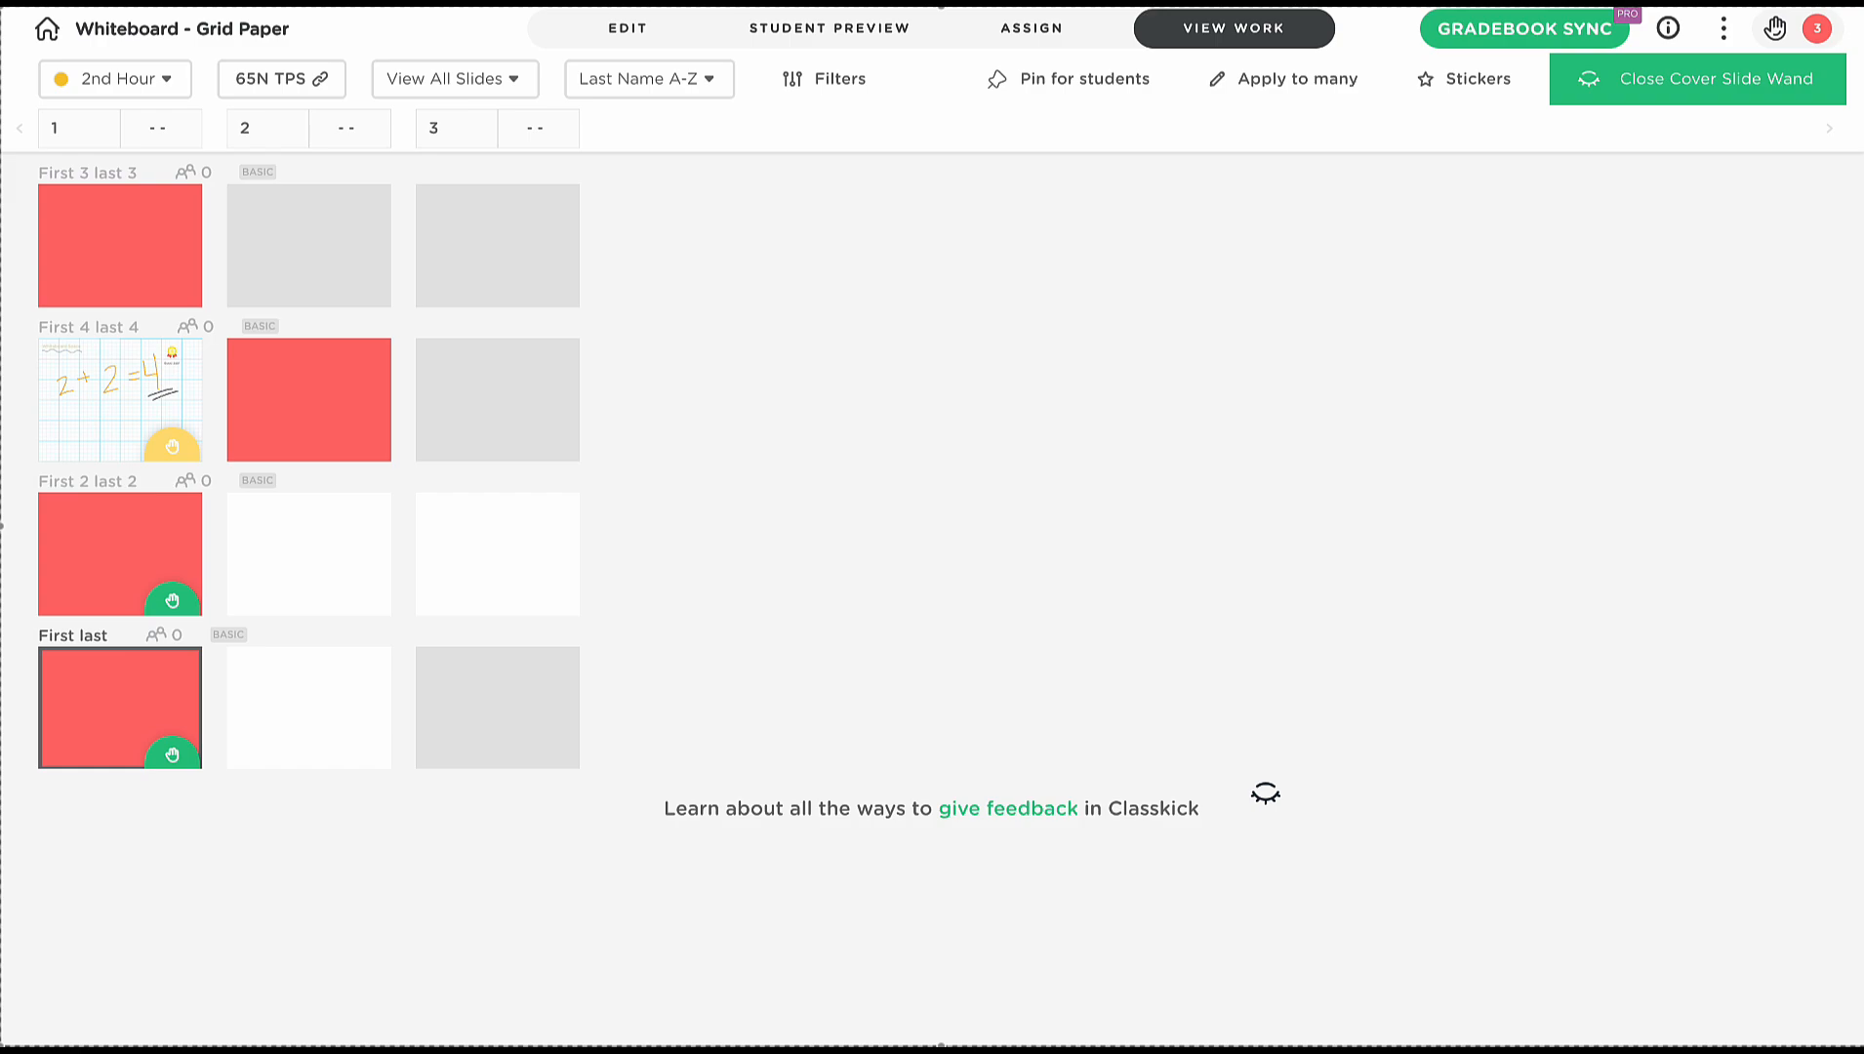
click(144, 536)
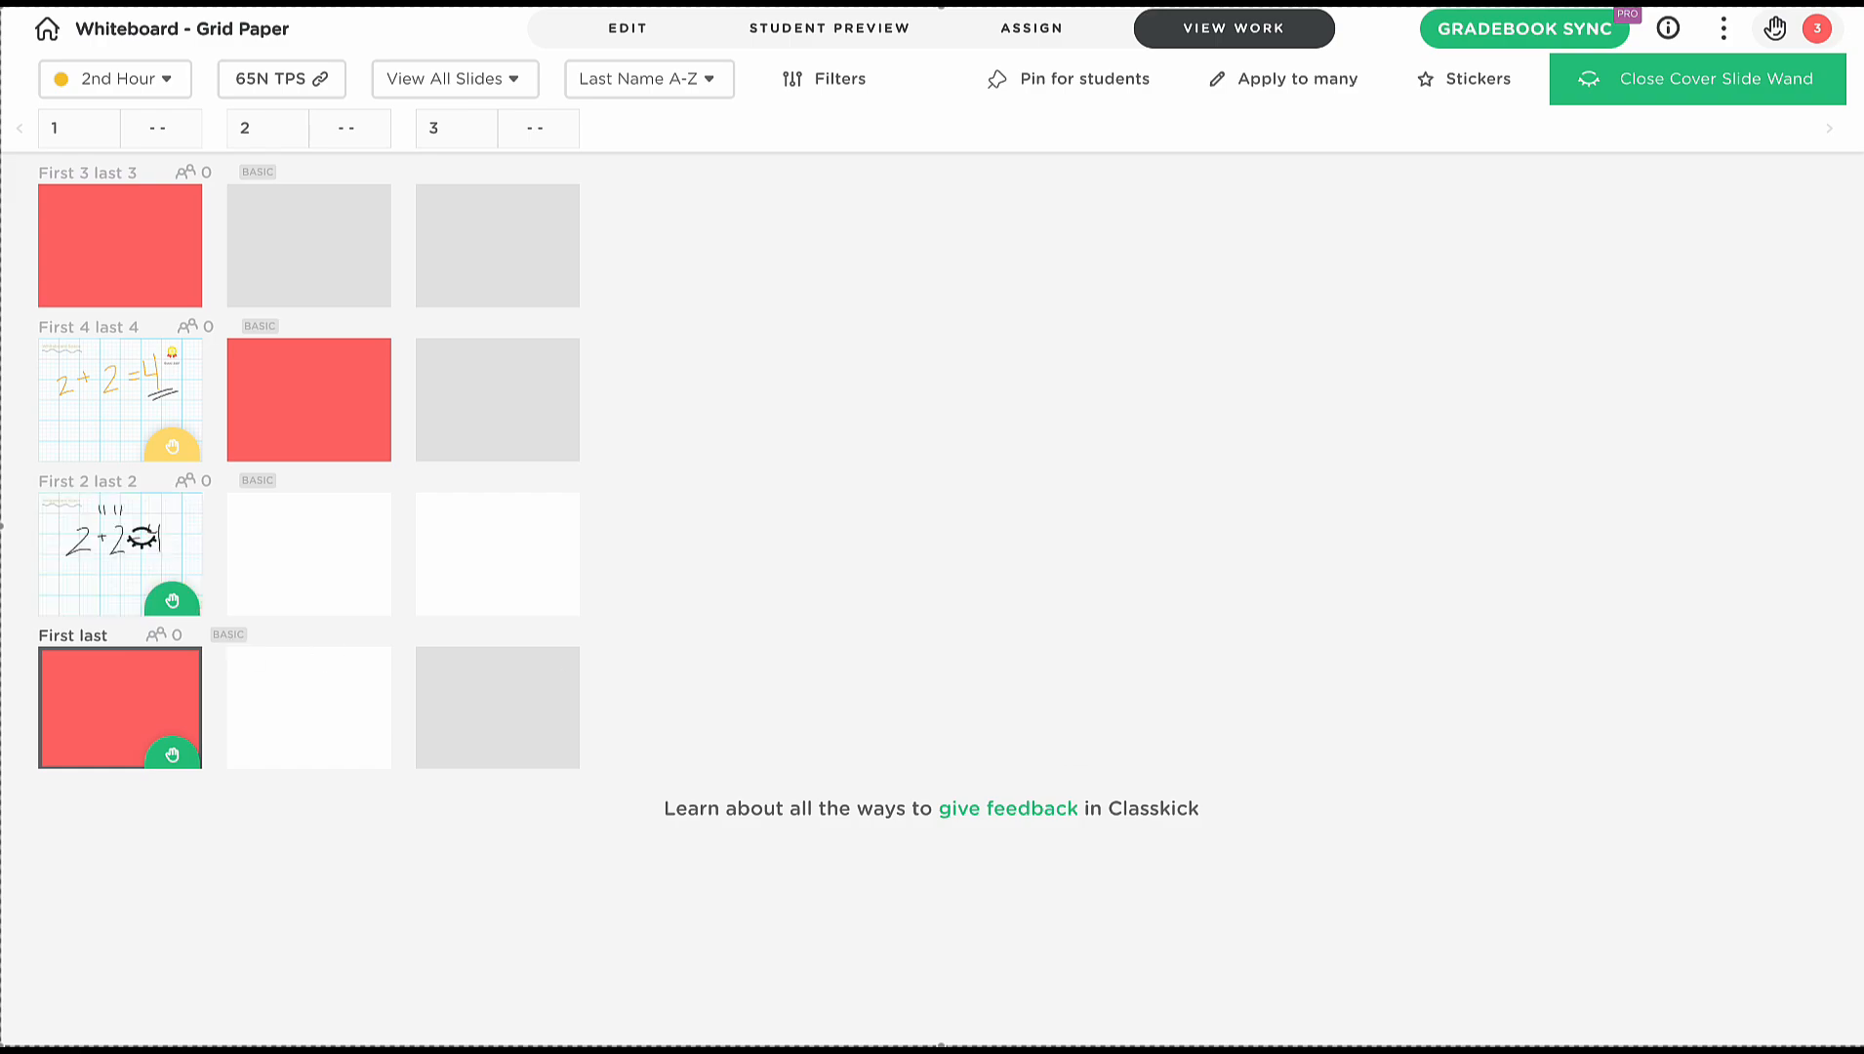
click(143, 537)
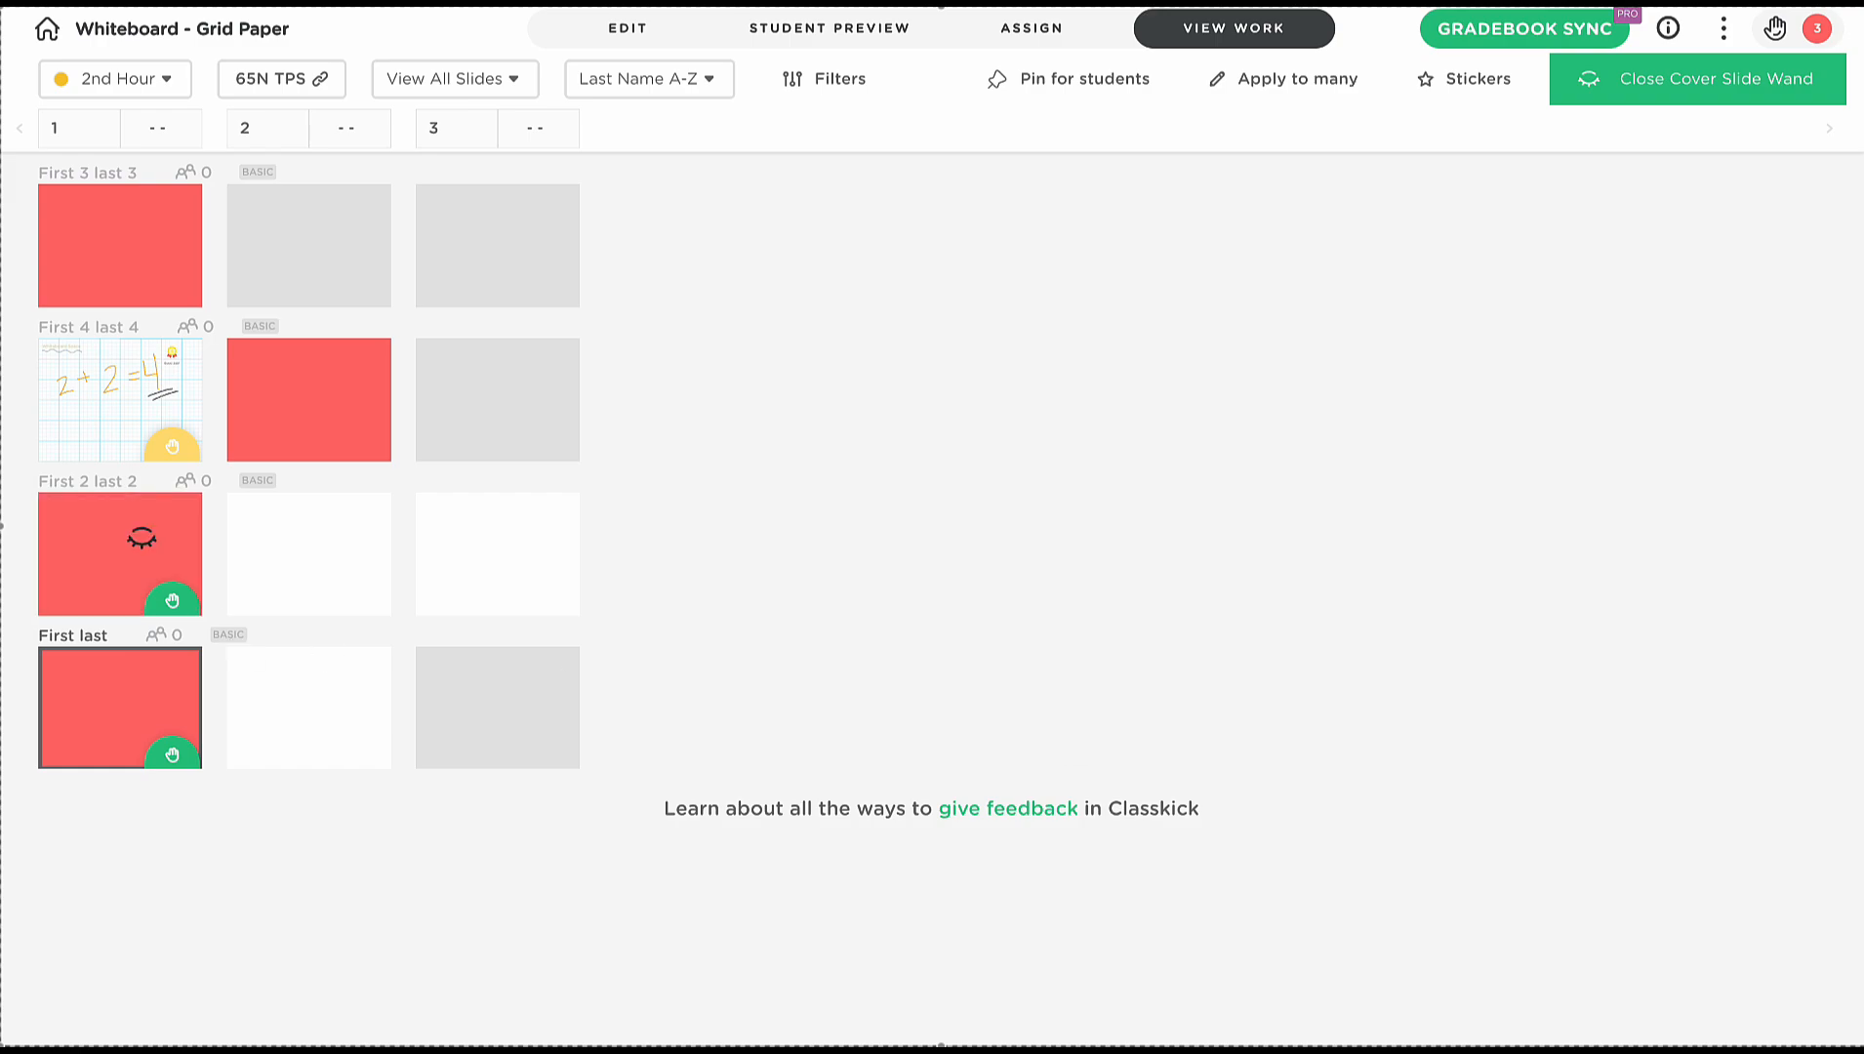